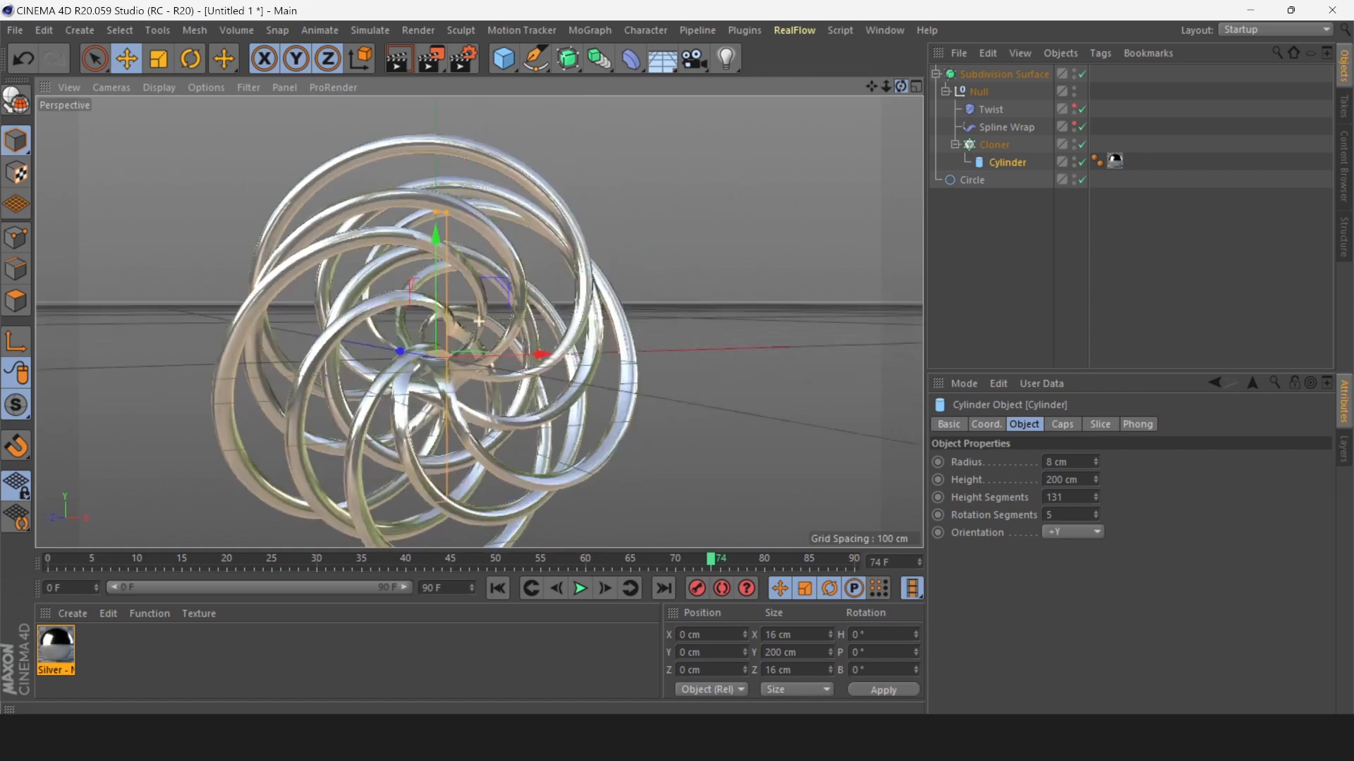
- Play back the animation of the twisted metallic ring model, then stop it
{"action": "left_click", "coordinate": [580, 588]}
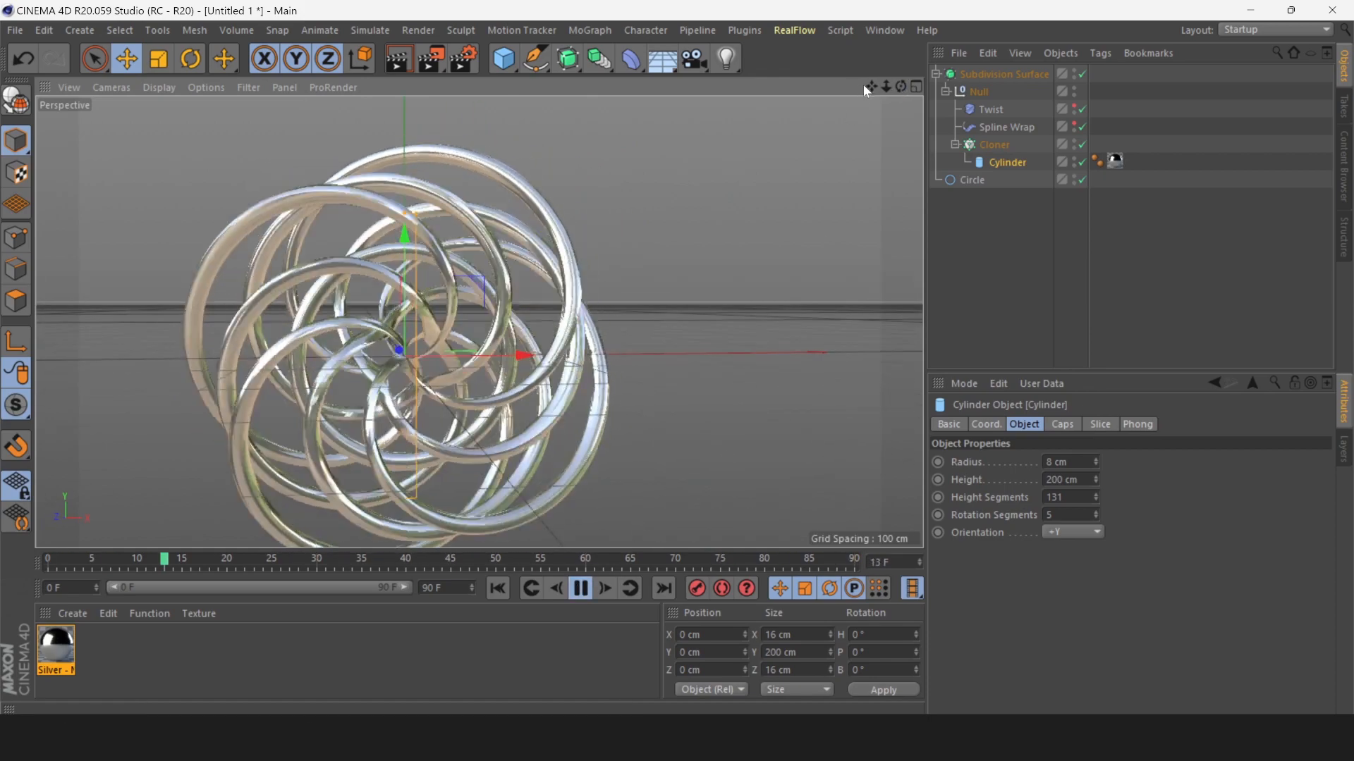
{"action": "left_click_drag", "start_coordinate": [871, 86], "coordinate": [954, 84]}
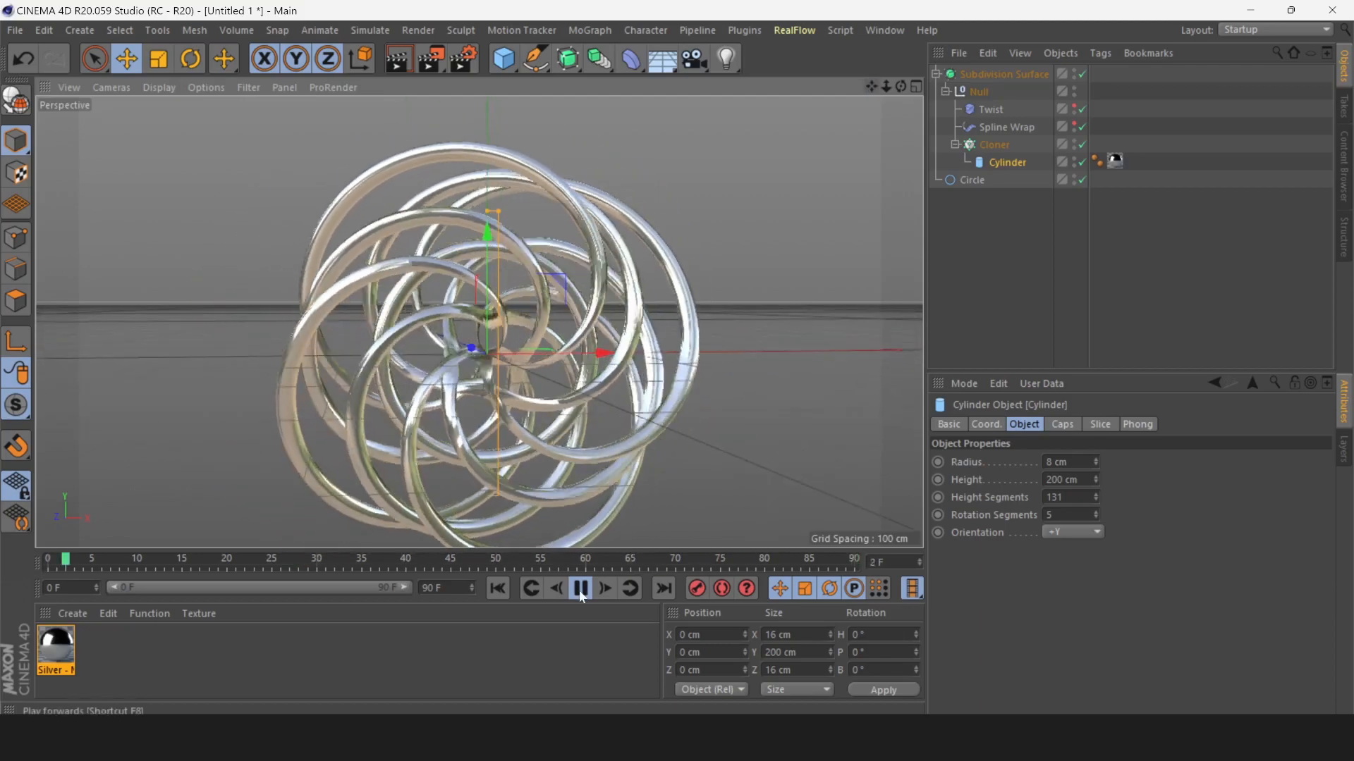
{"action": "left_click", "coordinate": [580, 588]}
- Delete the Subdivision Surface hierarchy and the Circle spline to empty the scene
{"action": "left_click", "coordinate": [991, 78]}
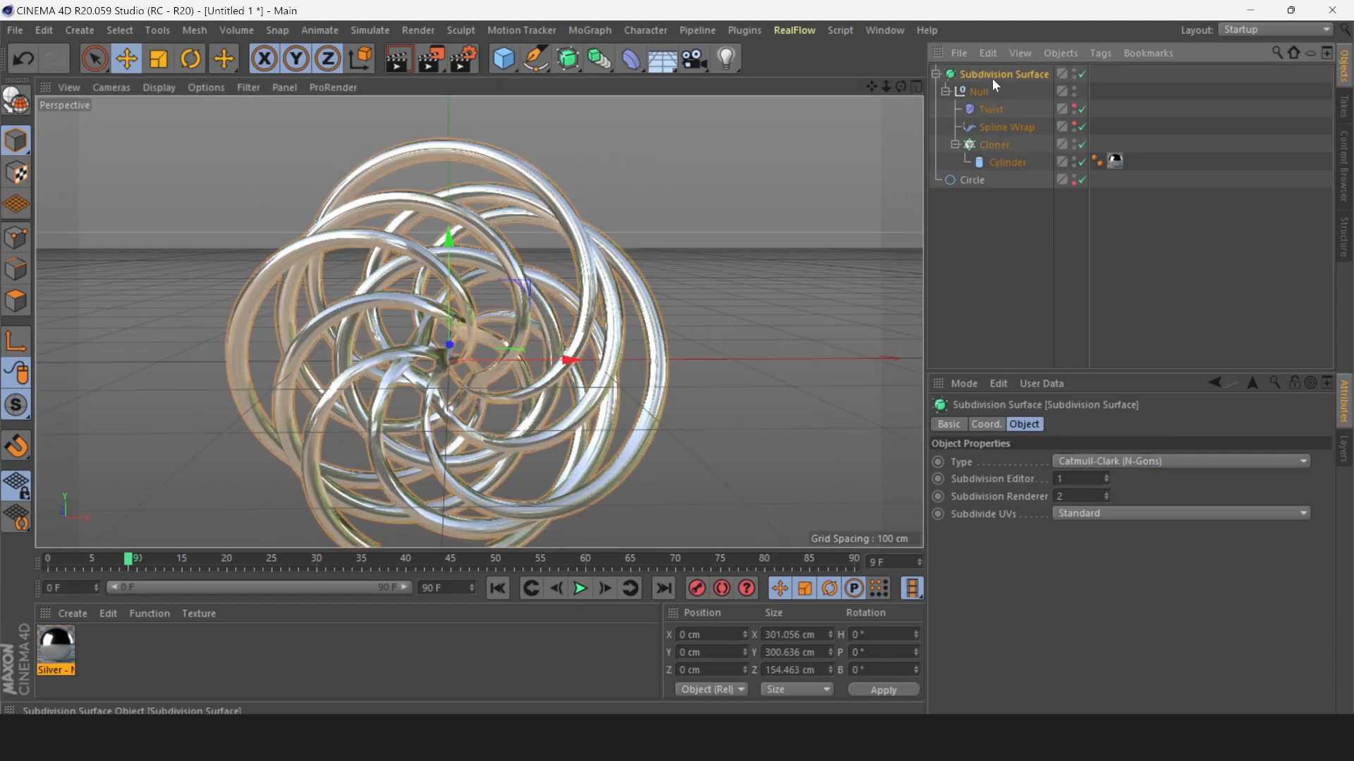
{"action": "key", "text": "Delete"}
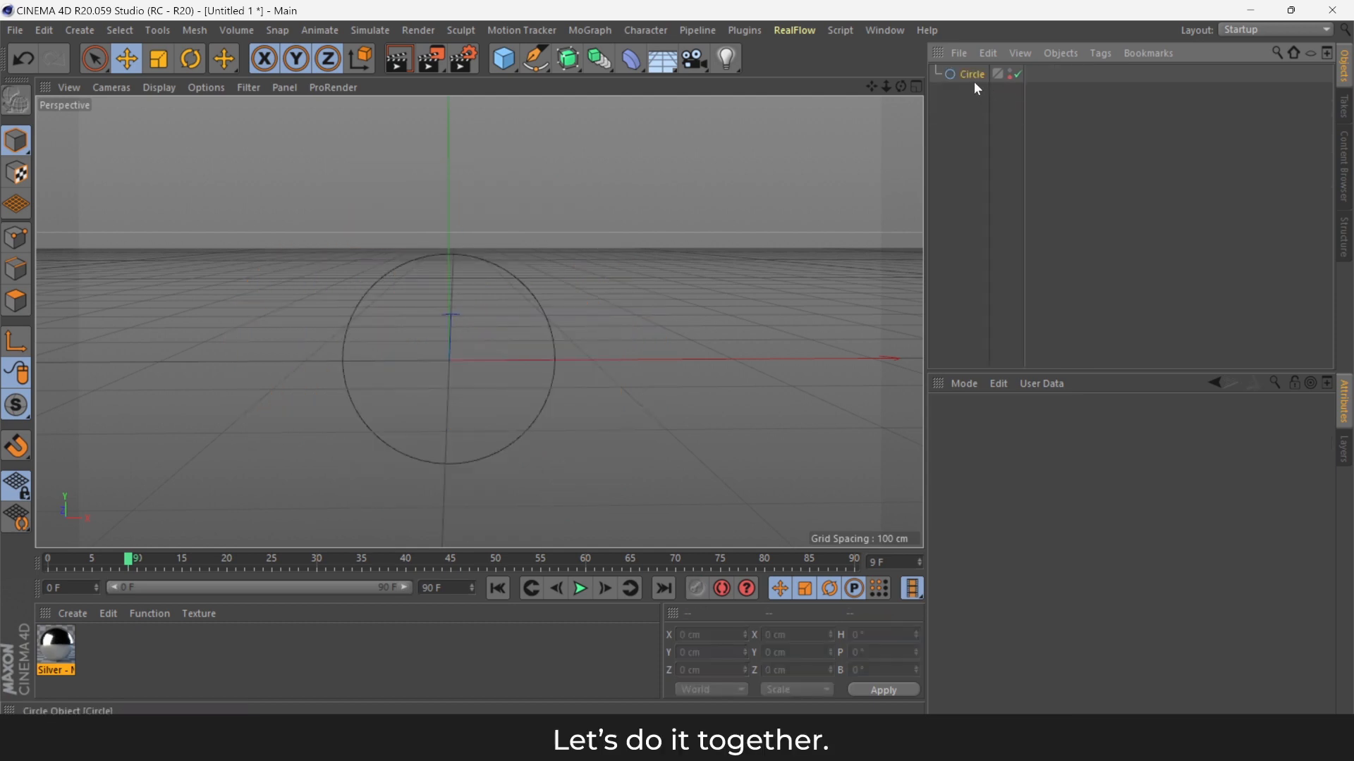
{"action": "left_click", "coordinate": [971, 75]}
{"action": "key", "text": "Delete"}
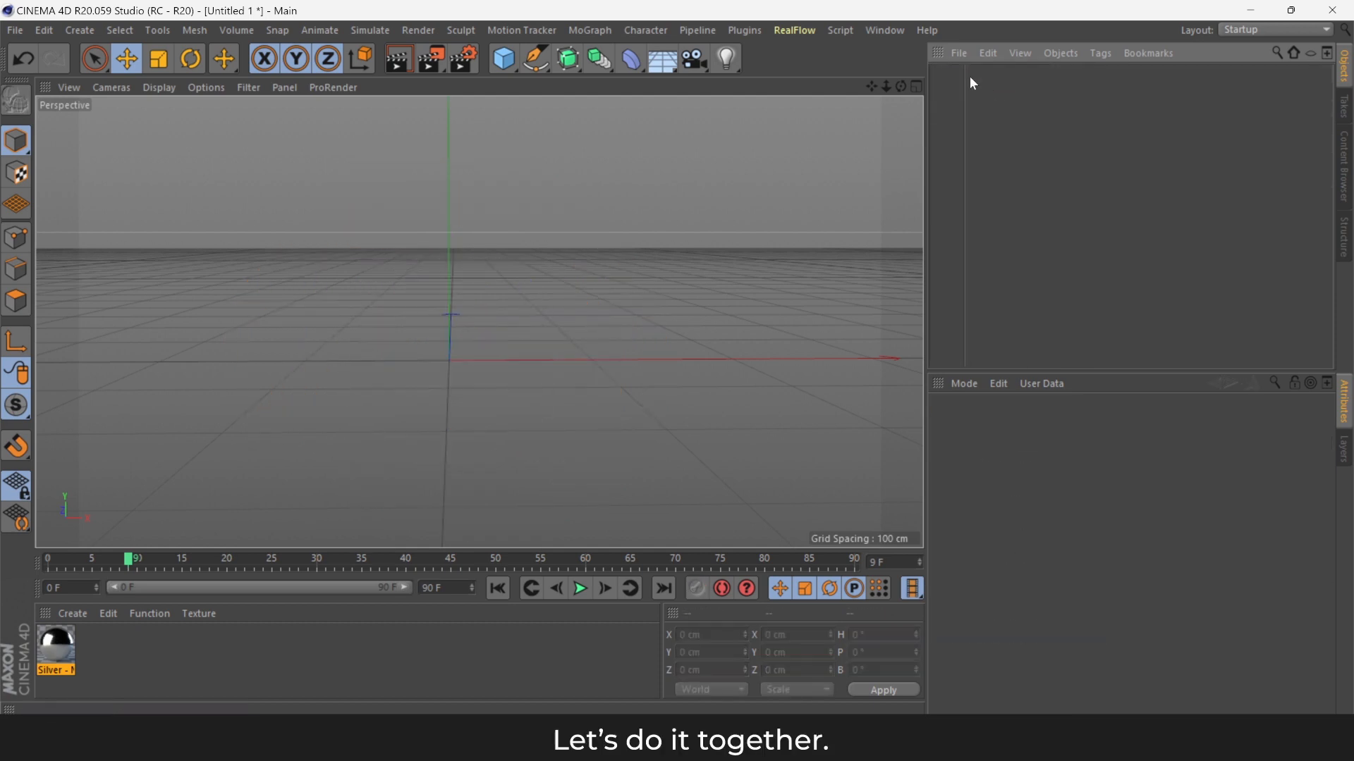
- Add a Cylinder primitive and set its radius to 10 cm
{"action": "left_click", "coordinate": [510, 61]}
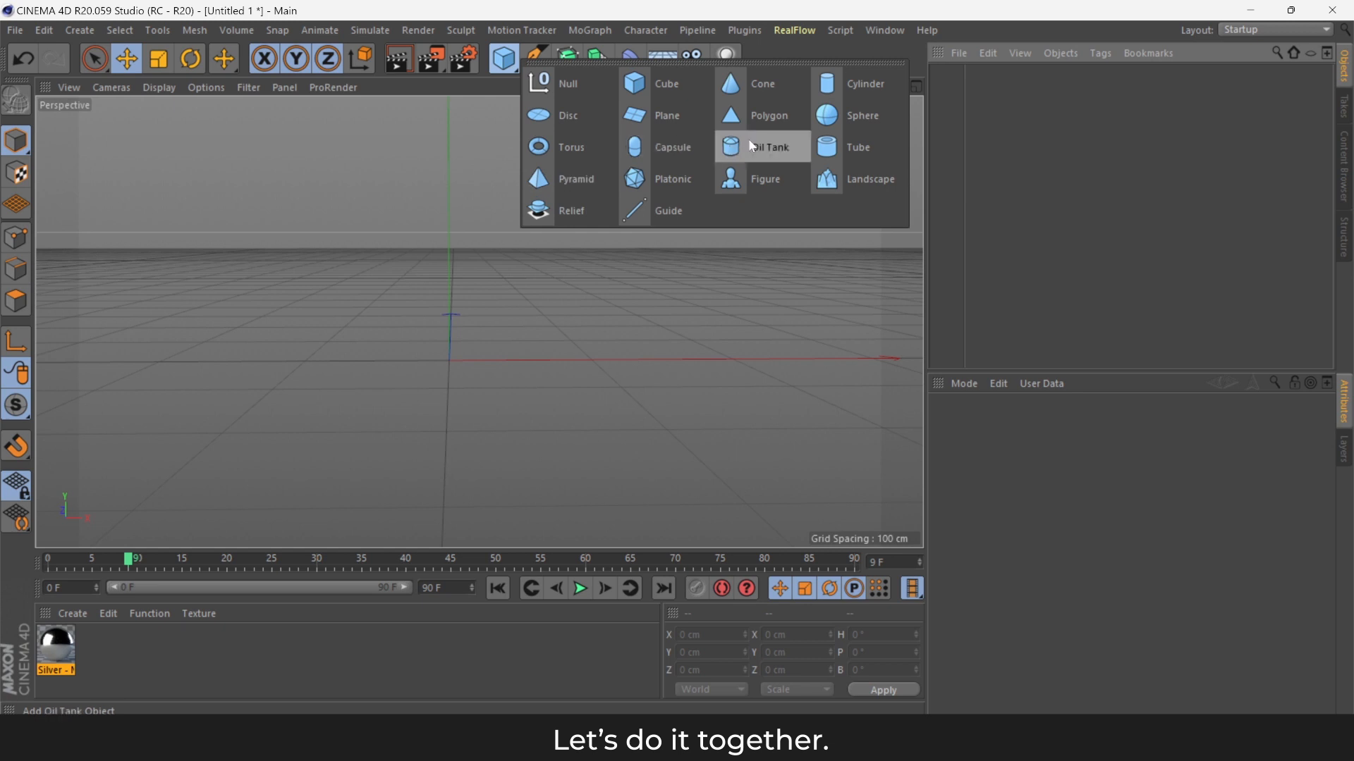
{"action": "left_click", "coordinate": [836, 93]}
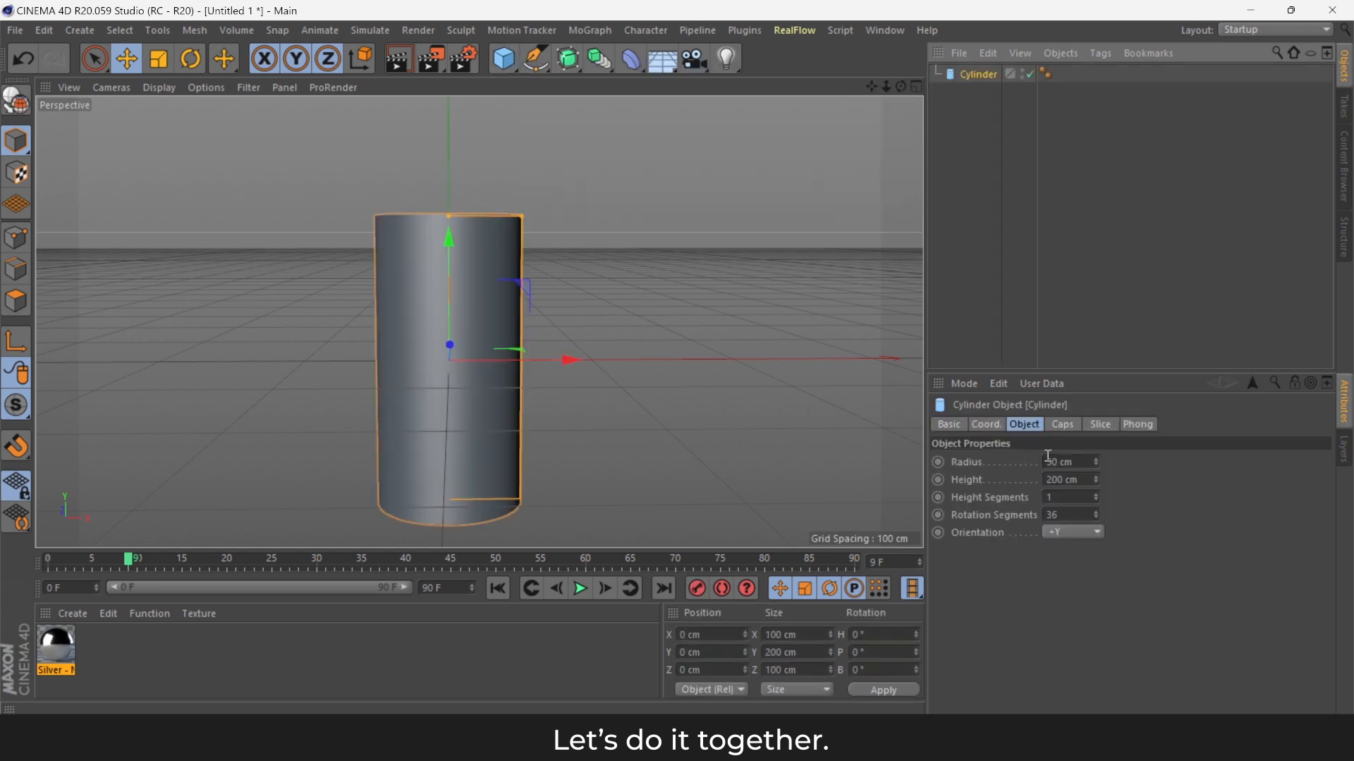
{"action": "double_click", "coordinate": [1089, 463]}
{"action": "type", "text": "10"}
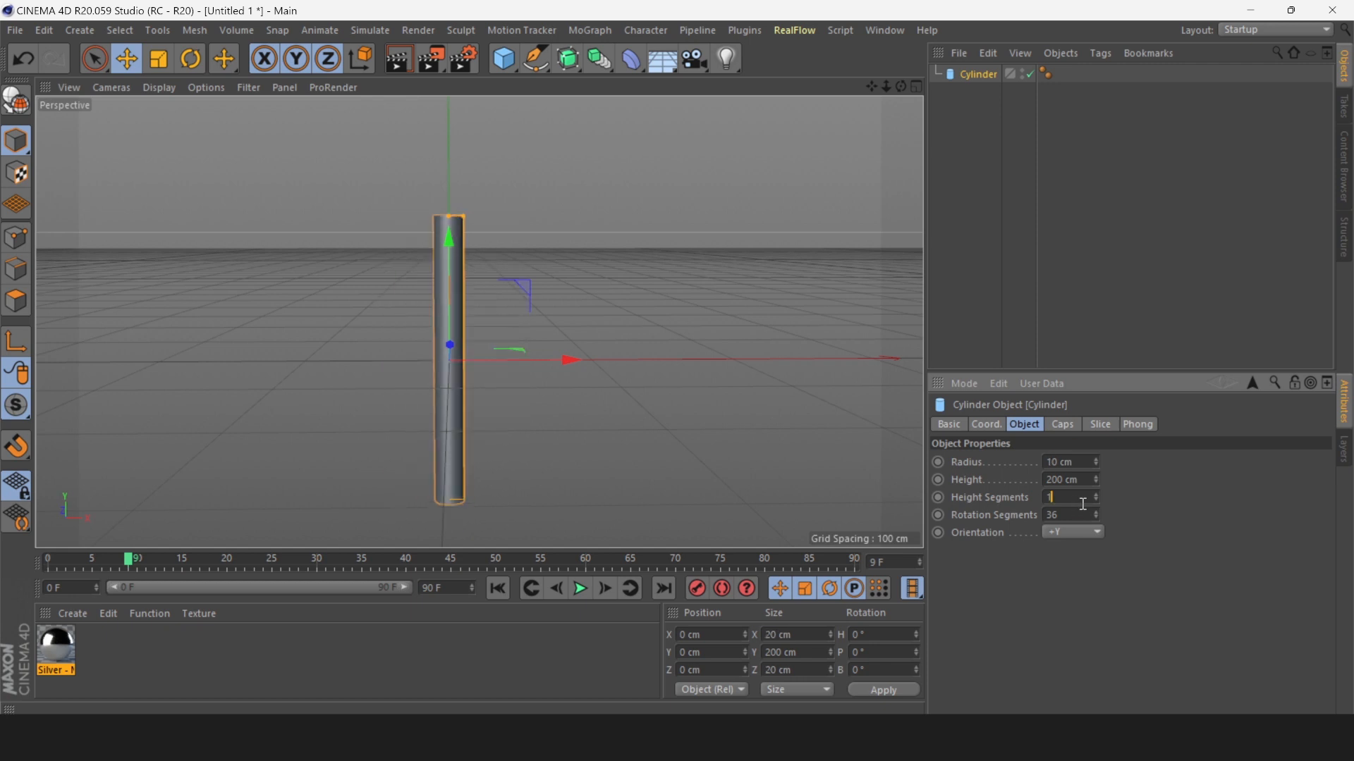
- Switch the viewport display to Gouraud Shading (Lines) and set the cylinder's rotation segments to 5
{"action": "left_click", "coordinate": [159, 87]}
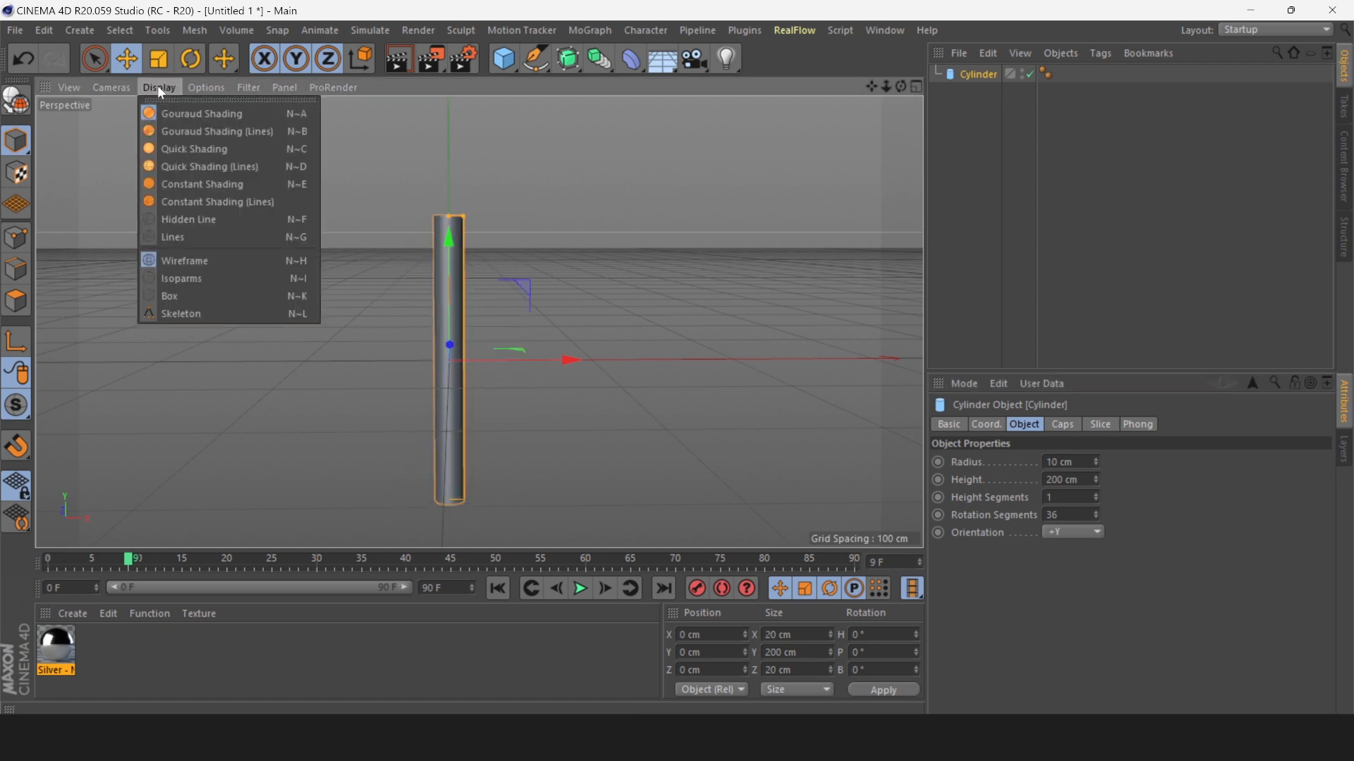
{"action": "left_click", "coordinate": [187, 132]}
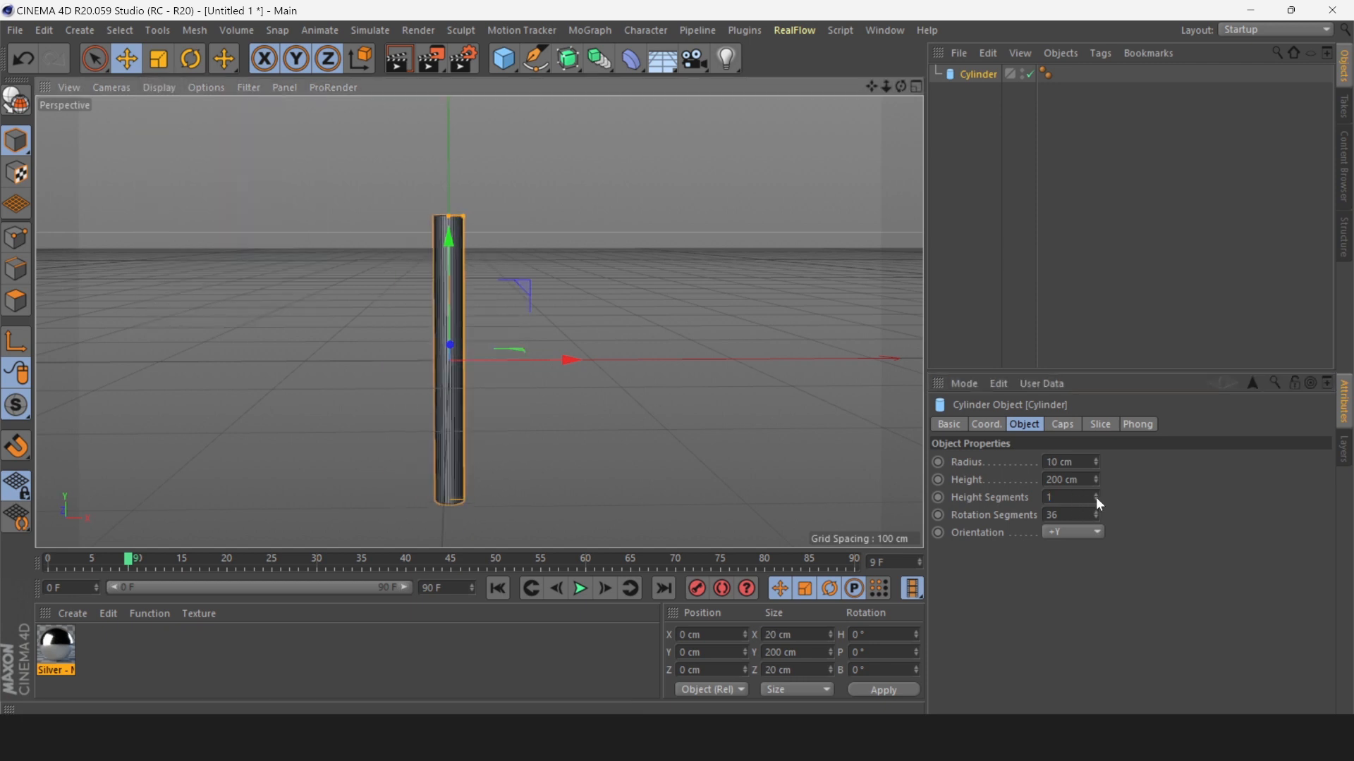
{"action": "left_click_drag", "start_coordinate": [1096, 516], "coordinate": [1096, 564]}
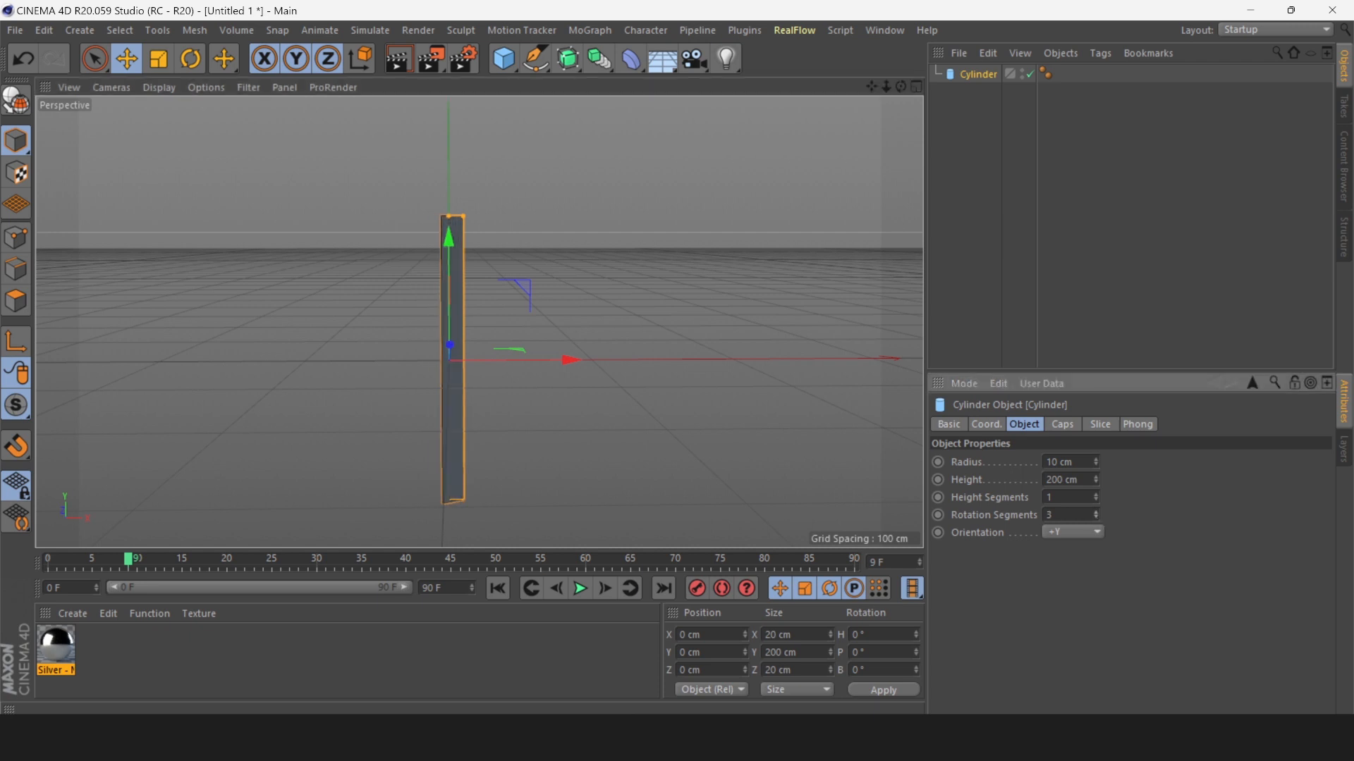
{"action": "left_click", "coordinate": [1095, 513]}
{"action": "left_click", "coordinate": [1095, 513]}
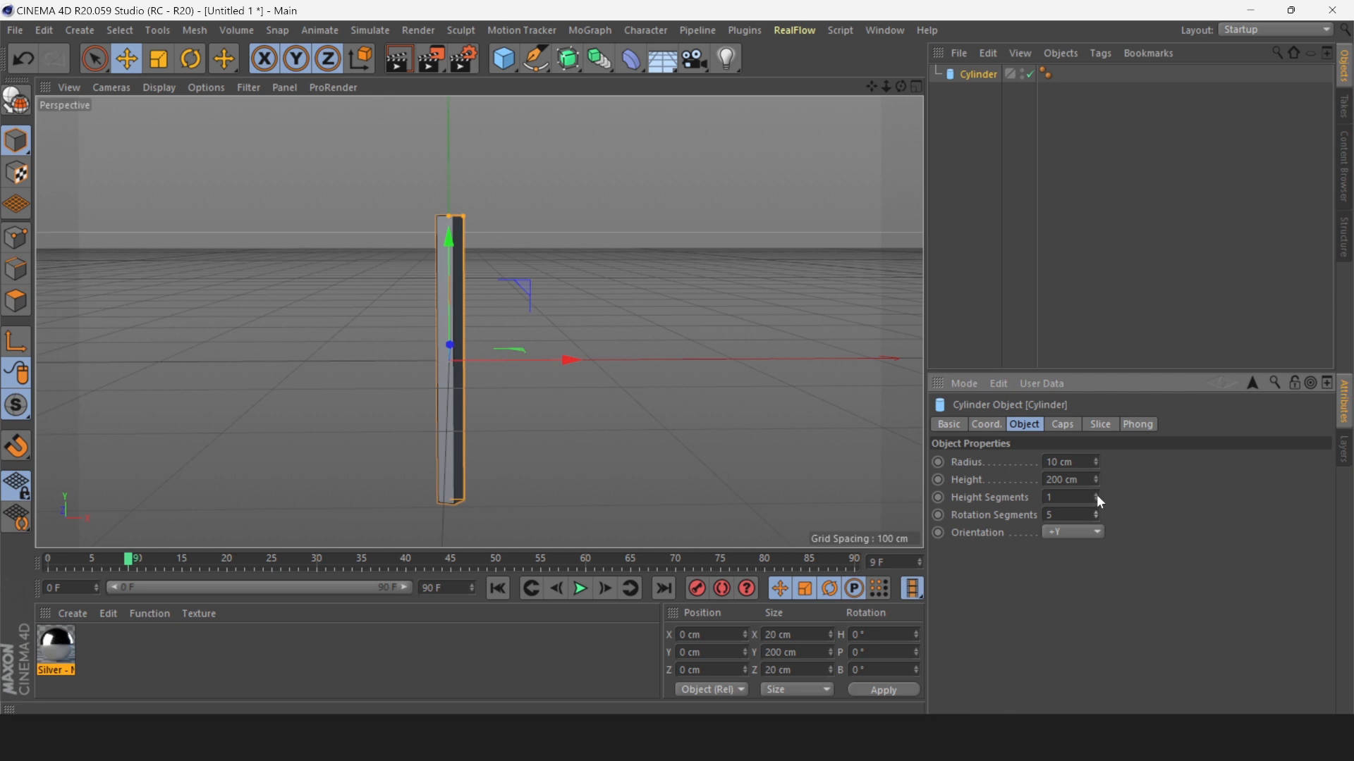
- Set the cylinder's height segments to 55 and deselect it
{"action": "left_click_drag", "start_coordinate": [1097, 495], "coordinate": [905, 492]}
{"action": "type", "text": "55"}
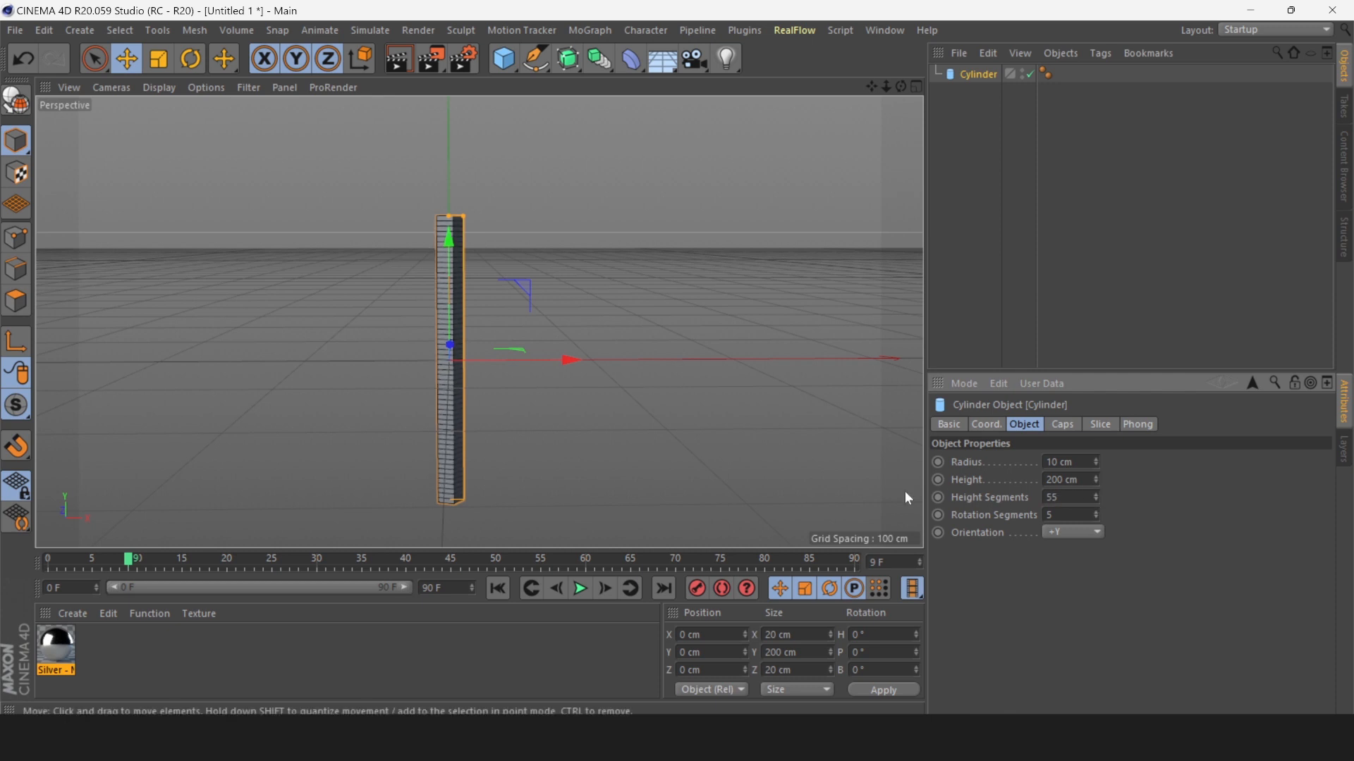
{"action": "left_click", "coordinate": [574, 445]}
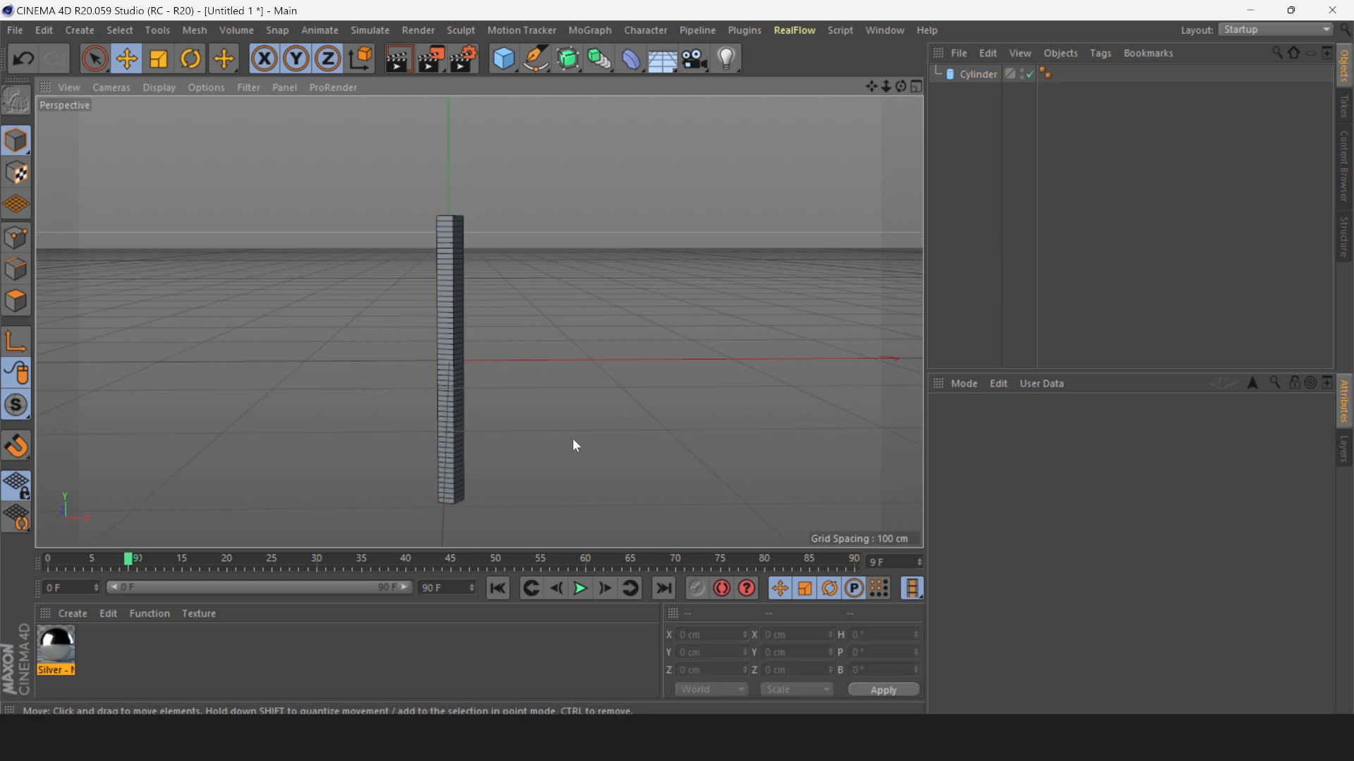
- Add a Circle spline and set its radius to 89 cm
{"action": "left_click", "coordinate": [636, 67]}
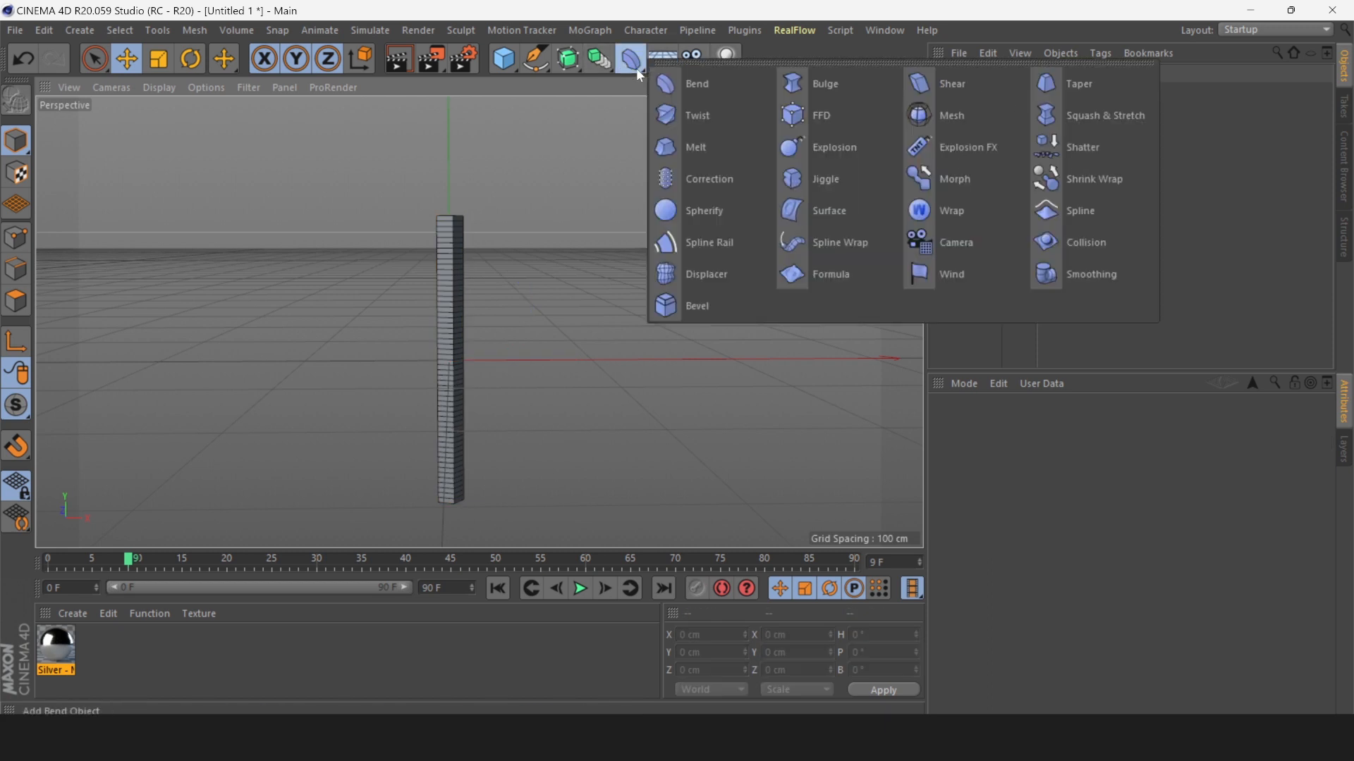
{"action": "left_click", "coordinate": [541, 68]}
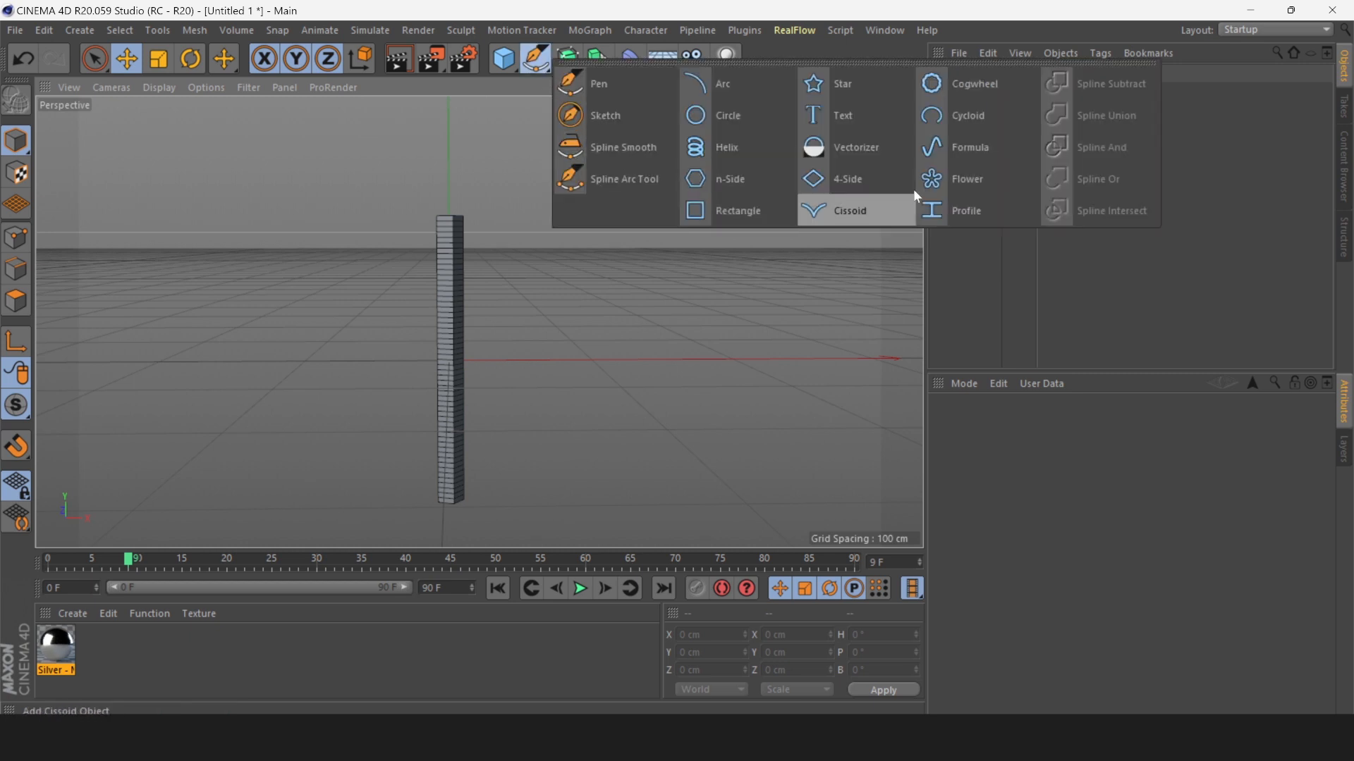
{"action": "left_click", "coordinate": [775, 121]}
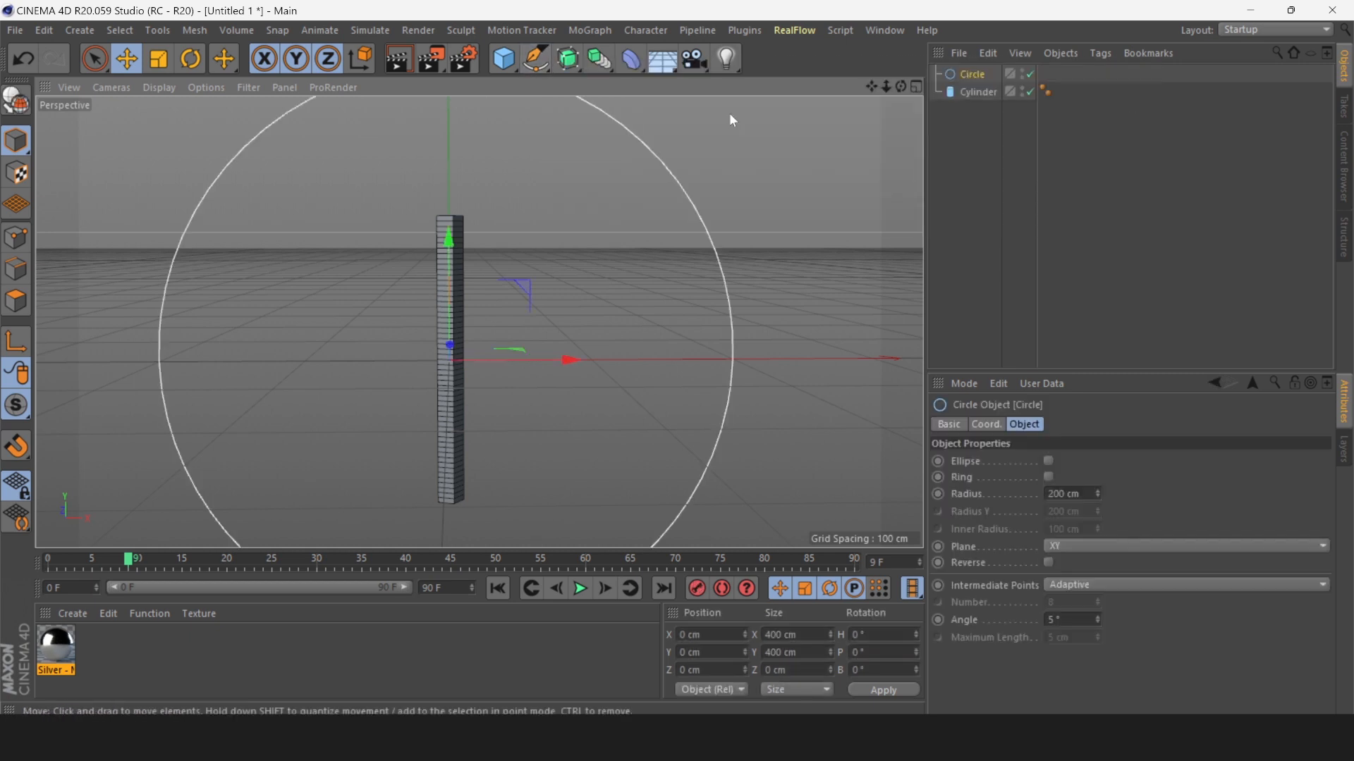
{"action": "left_click_drag", "start_coordinate": [1097, 493], "coordinate": [1053, 494]}
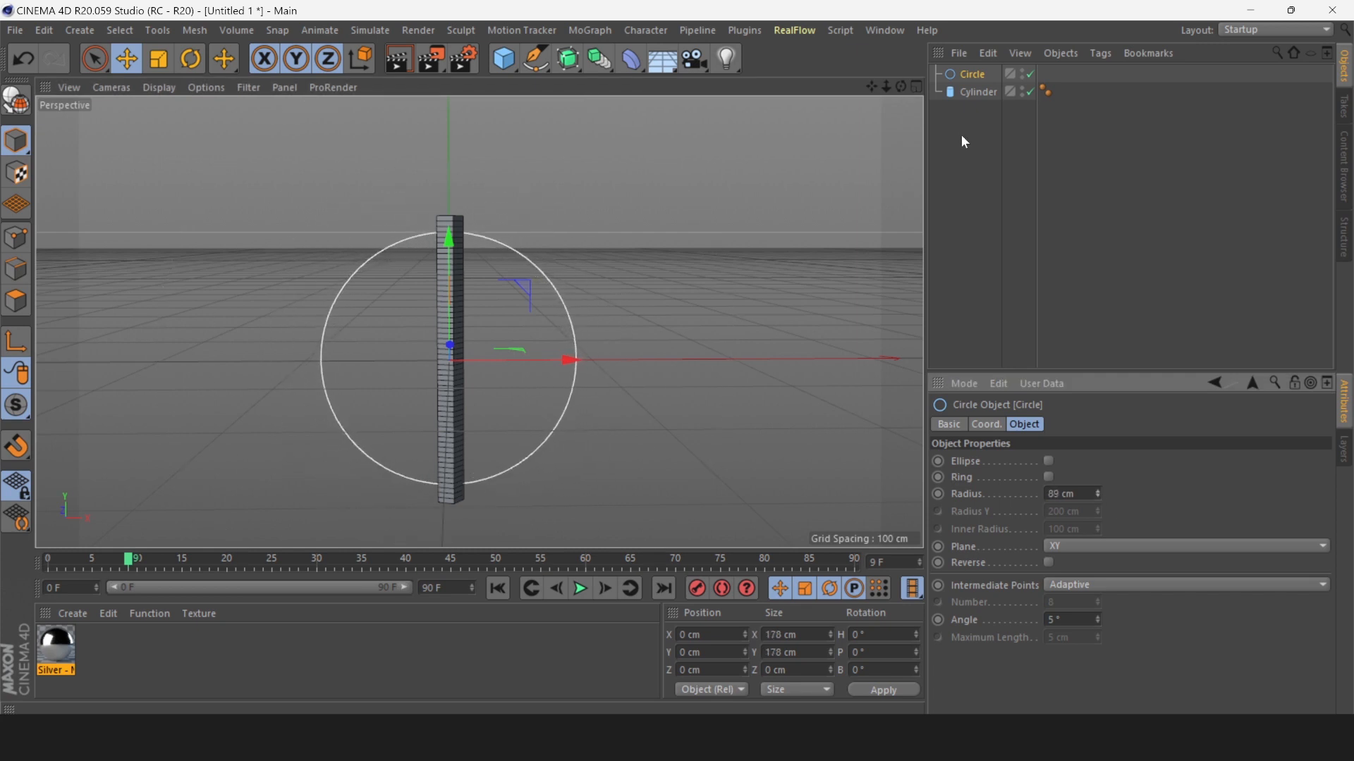
- Add a Spline Wrap deformer and make it a child of the cylinder
{"action": "left_click_drag", "start_coordinate": [871, 86], "coordinate": [872, 46]}
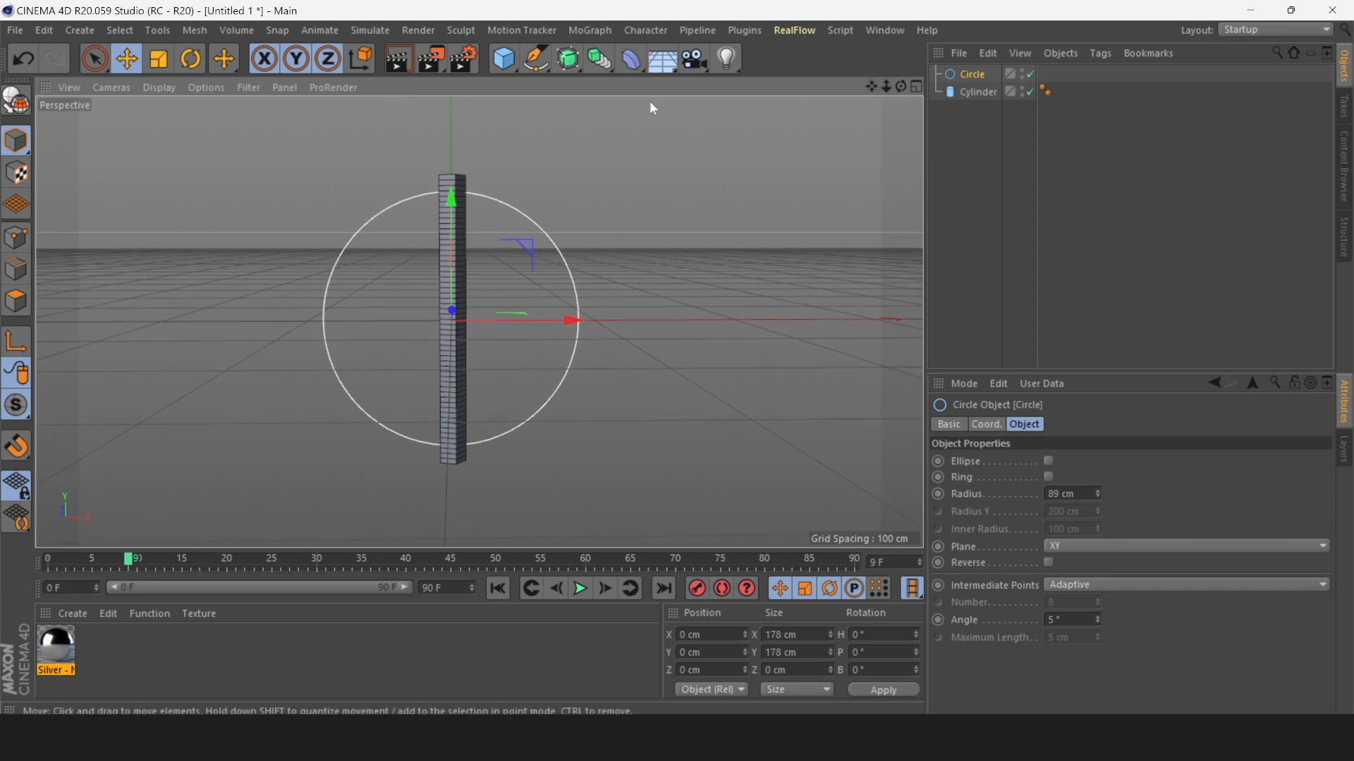
{"action": "left_click", "coordinate": [640, 67]}
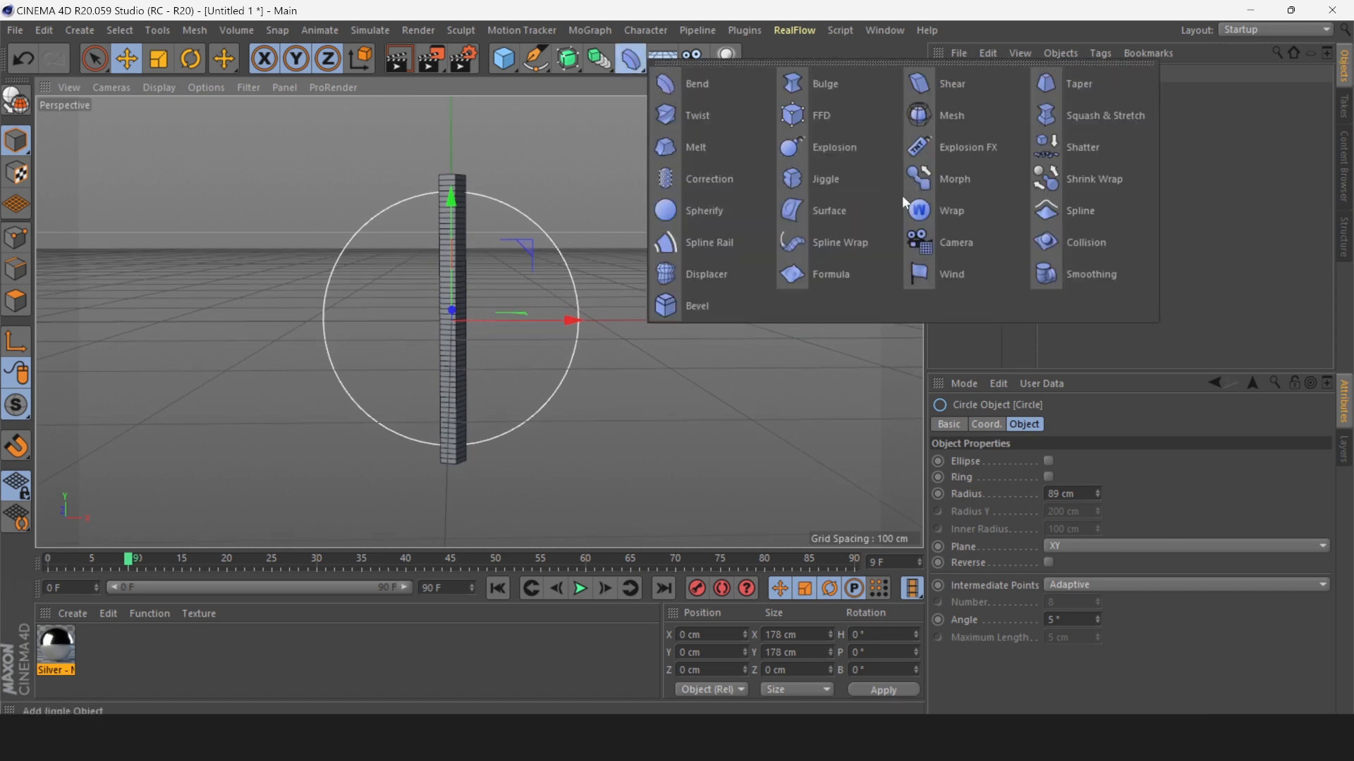
{"action": "left_click", "coordinate": [841, 253]}
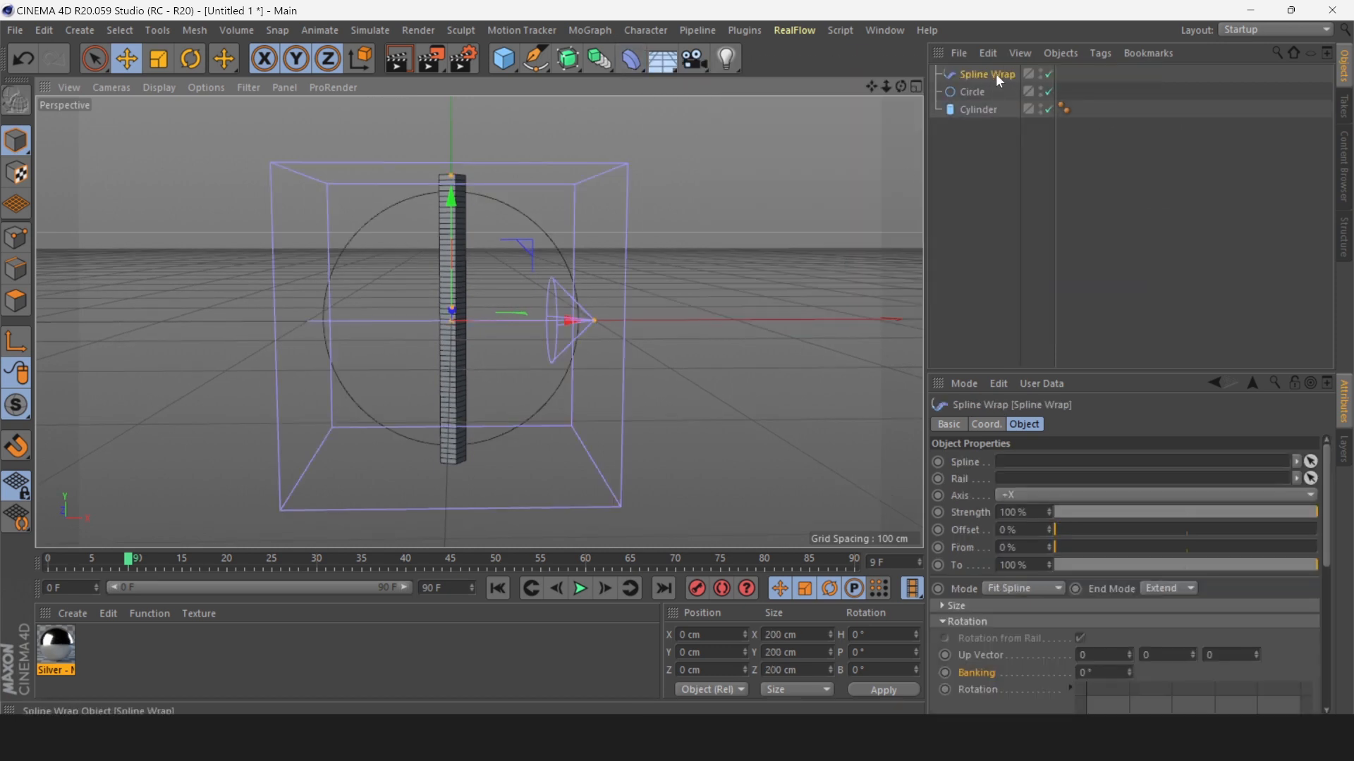
{"action": "left_click_drag", "start_coordinate": [996, 73], "coordinate": [983, 112]}
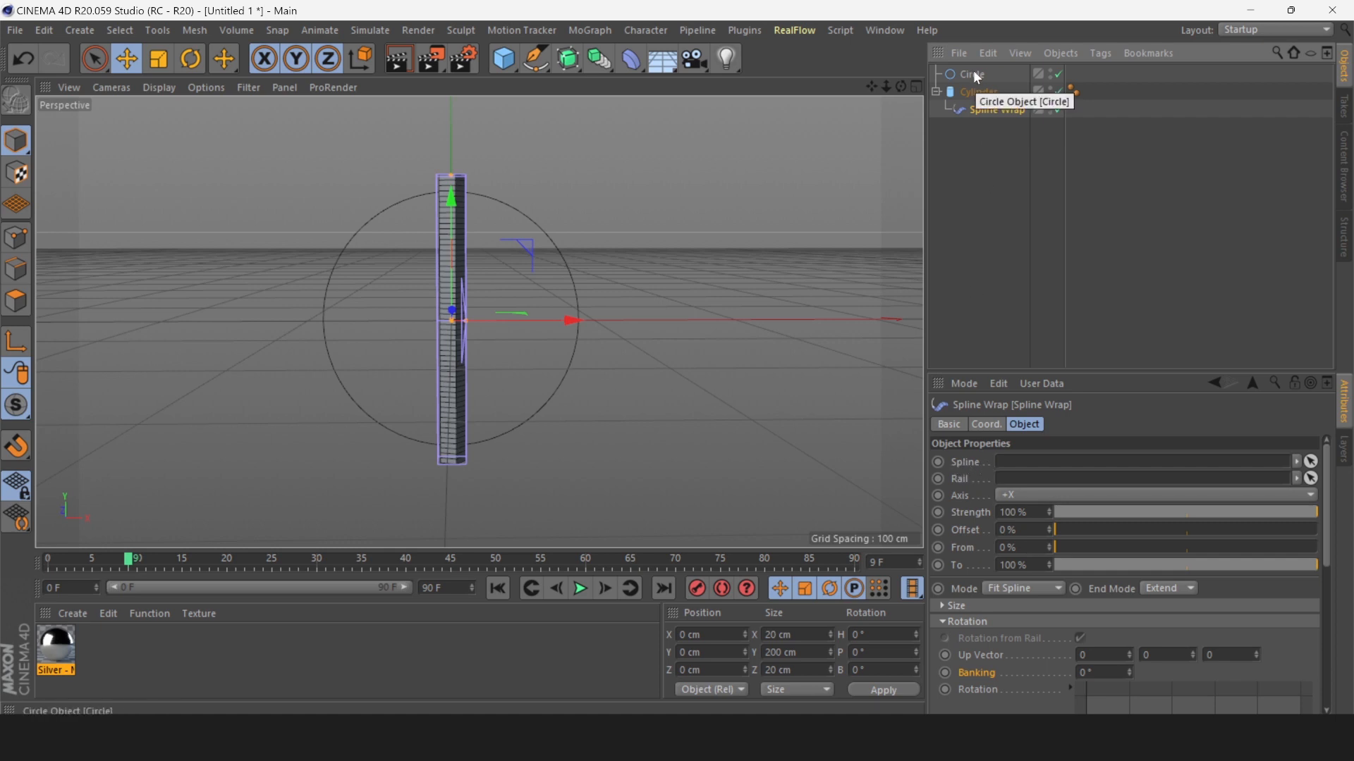
- Assign the Circle as the Spline Wrap's spline and set its axis to +Y
{"action": "left_click_drag", "start_coordinate": [977, 78], "coordinate": [1020, 463]}
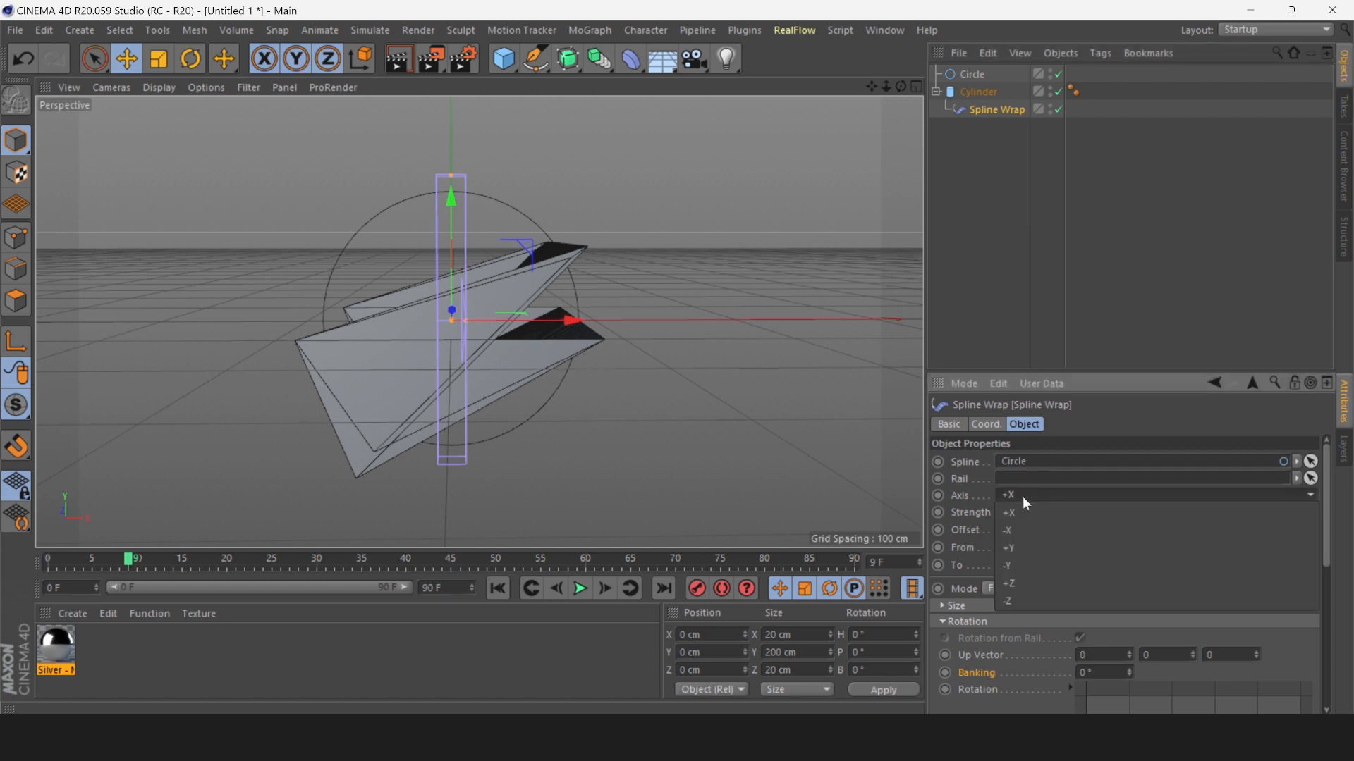
{"action": "left_click", "coordinate": [1022, 548]}
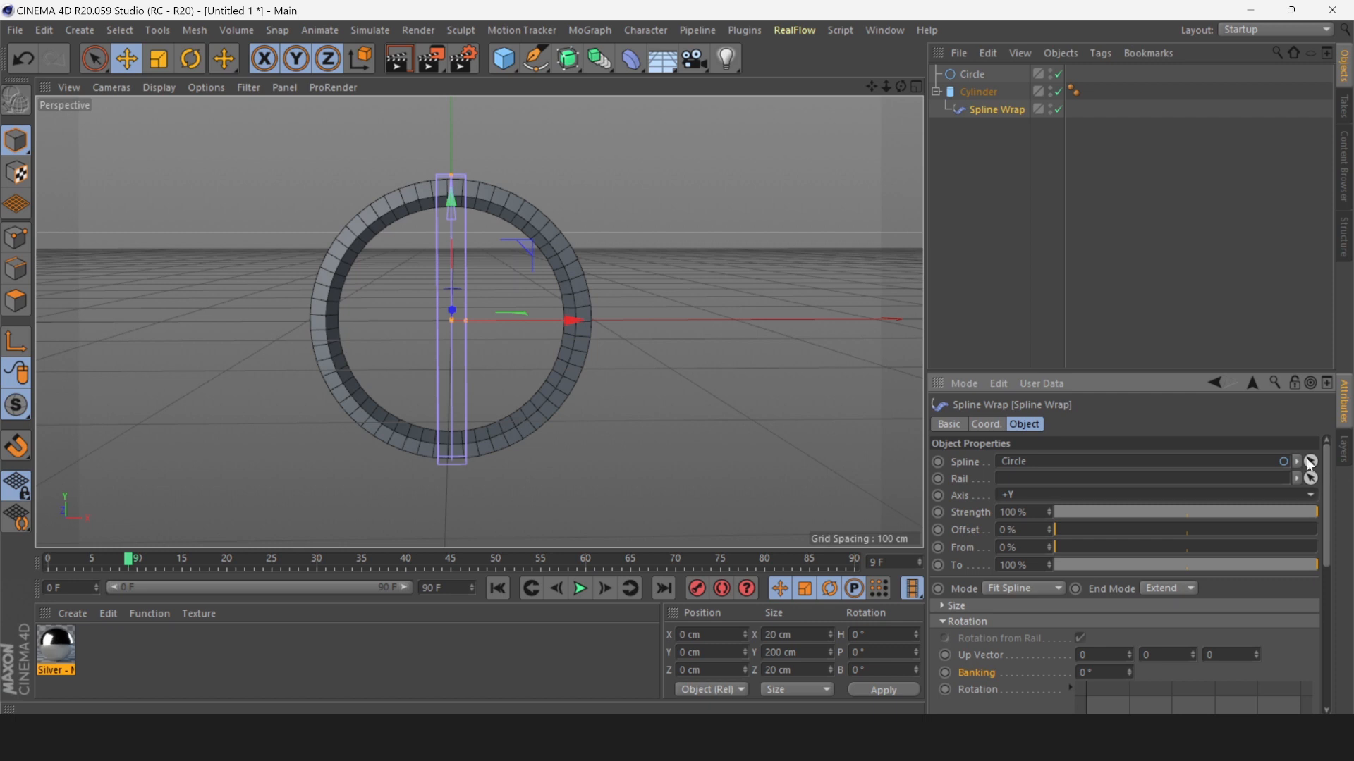
{"action": "left_click_drag", "start_coordinate": [1163, 372], "coordinate": [1163, 321]}
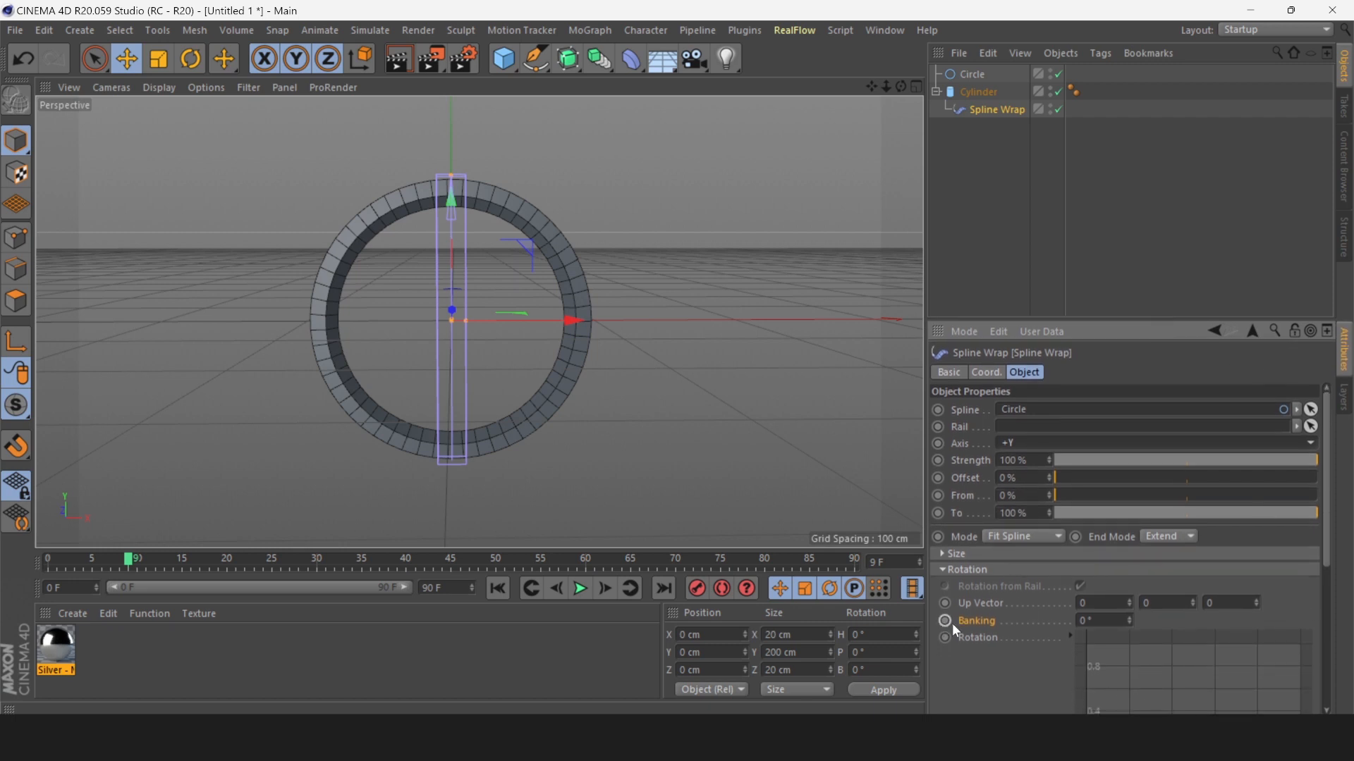
{"action": "scroll", "coordinate": [1329, 465], "scroll_direction": "down", "scroll_amount": 5}
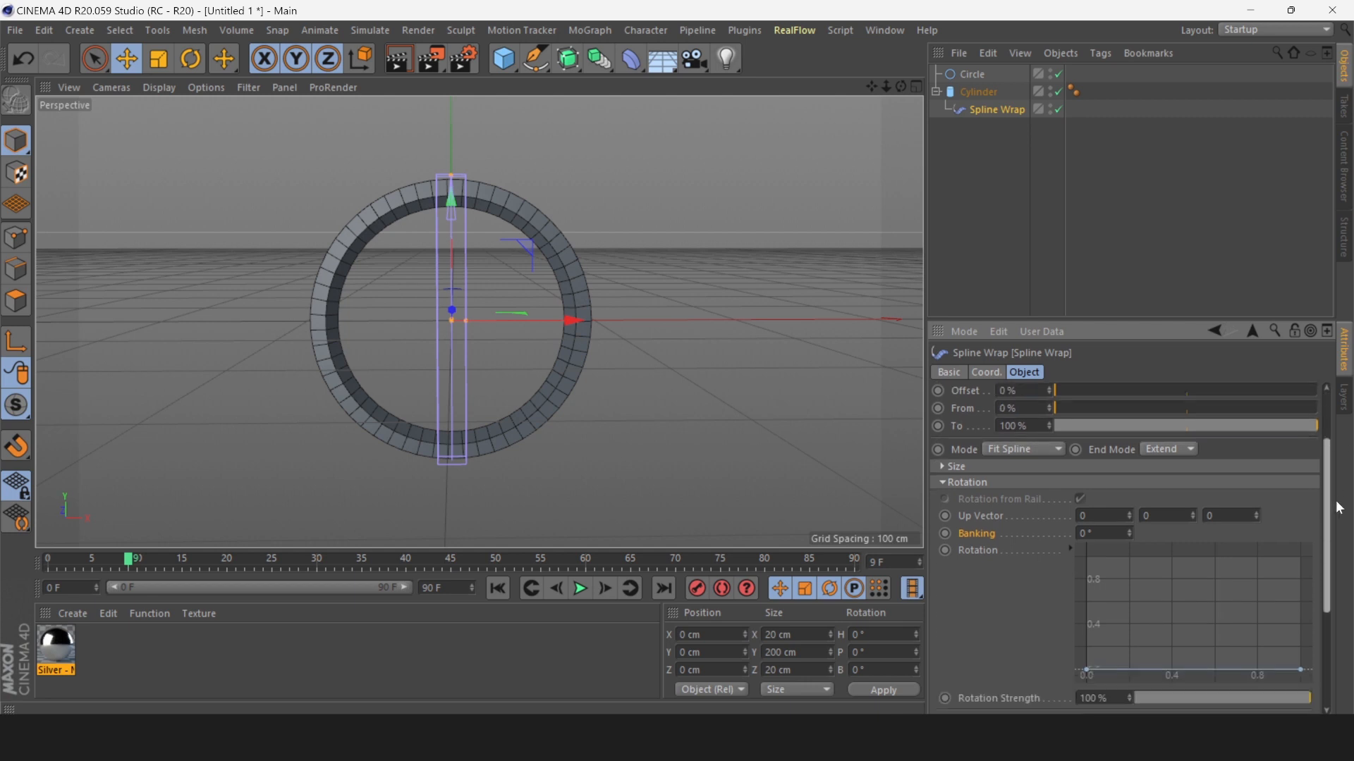
{"action": "scroll", "coordinate": [1332, 437], "scroll_direction": "up", "scroll_amount": 5}
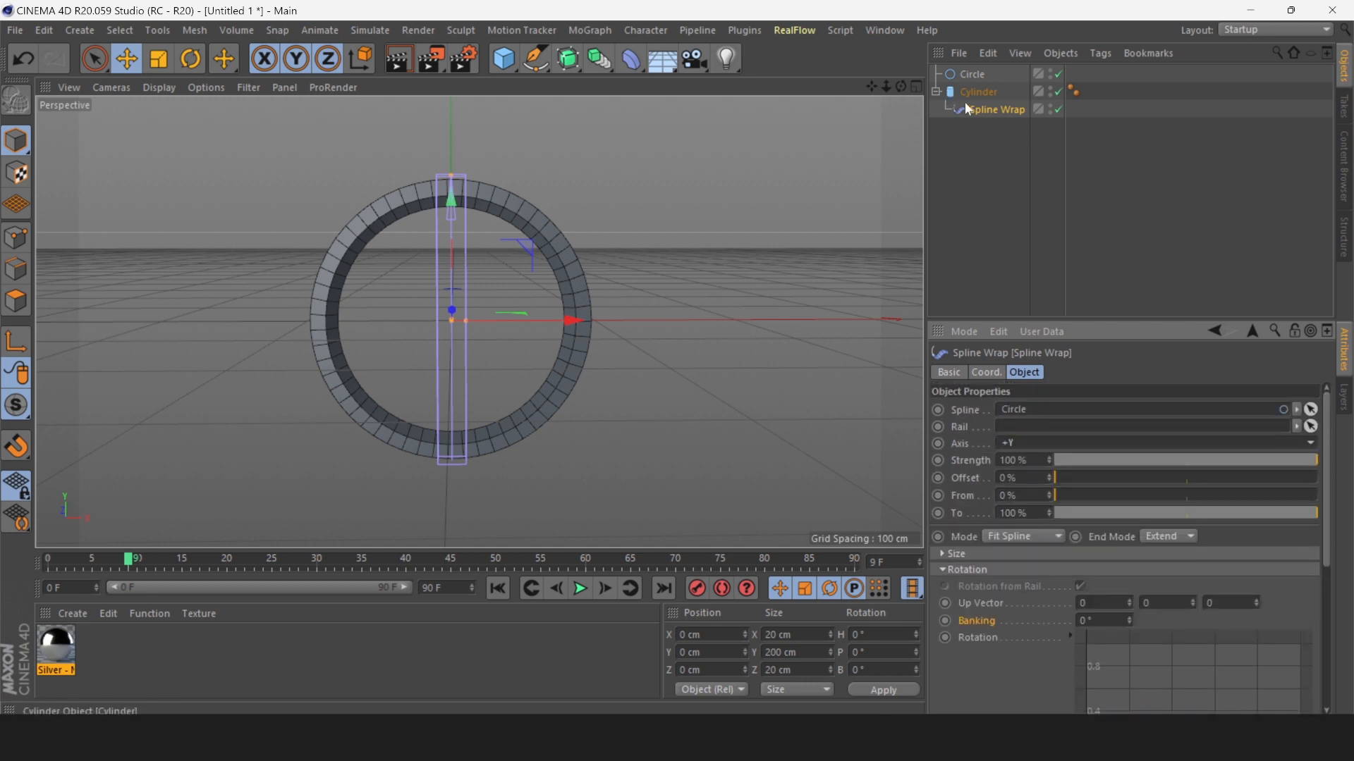
- Add a Twist deformer under the cylinder, above the Spline Wrap, and fit it to its parent
{"action": "left_click", "coordinate": [633, 62]}
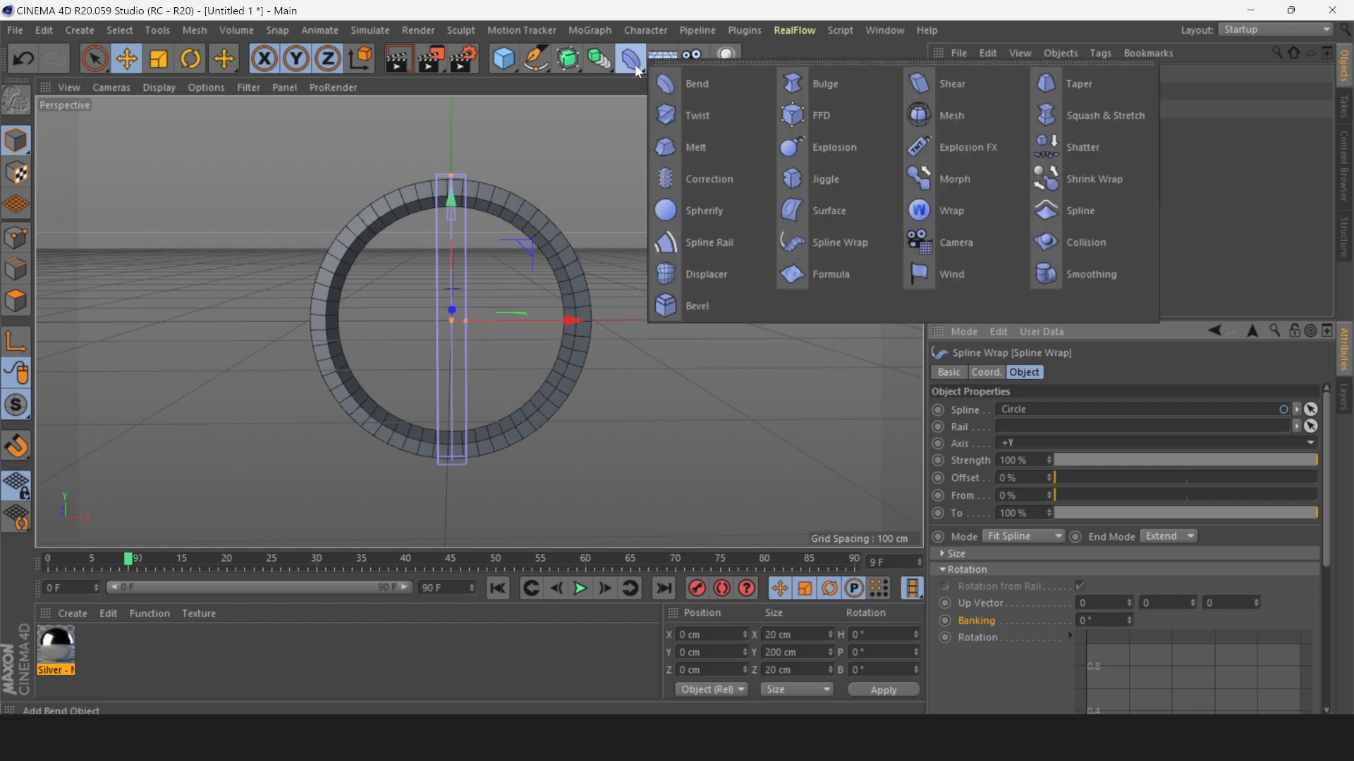
{"action": "left_click", "coordinate": [687, 113]}
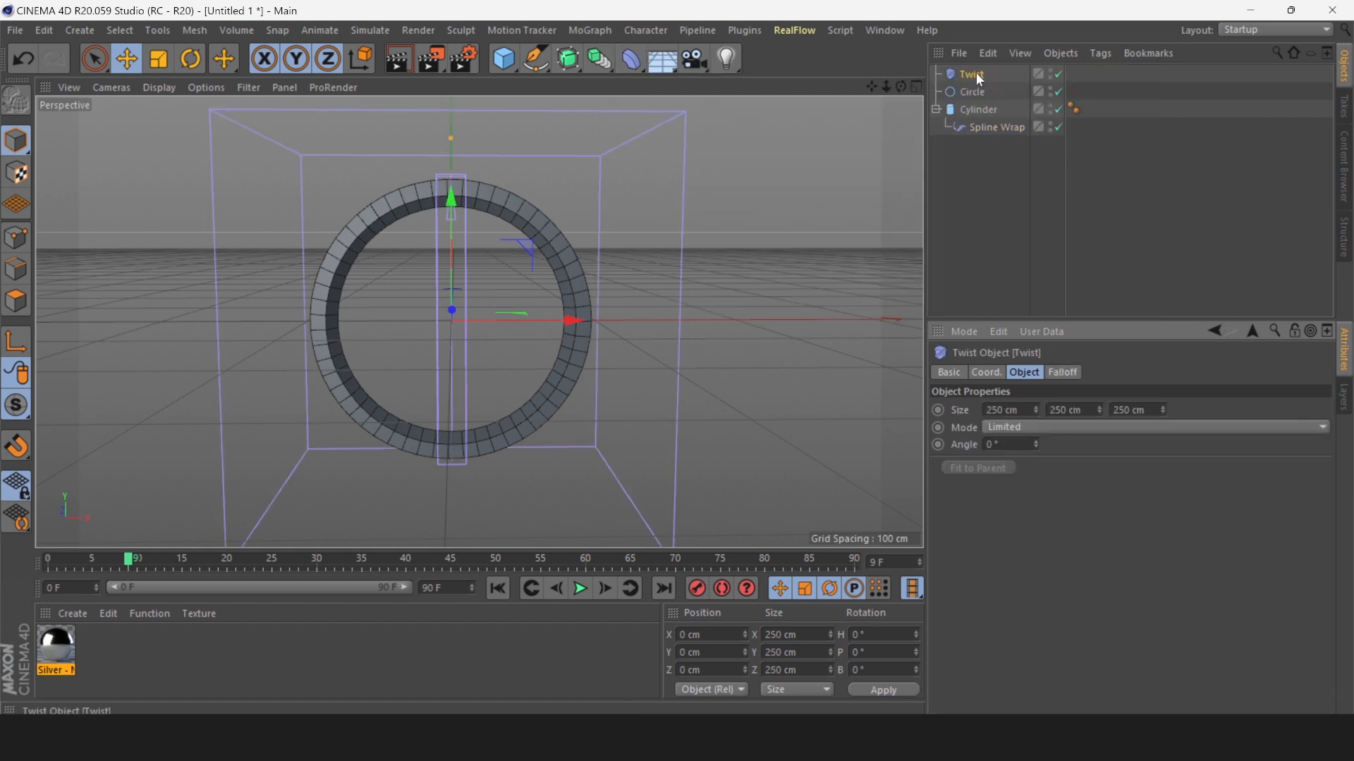
{"action": "left_click_drag", "start_coordinate": [977, 75], "coordinate": [981, 120]}
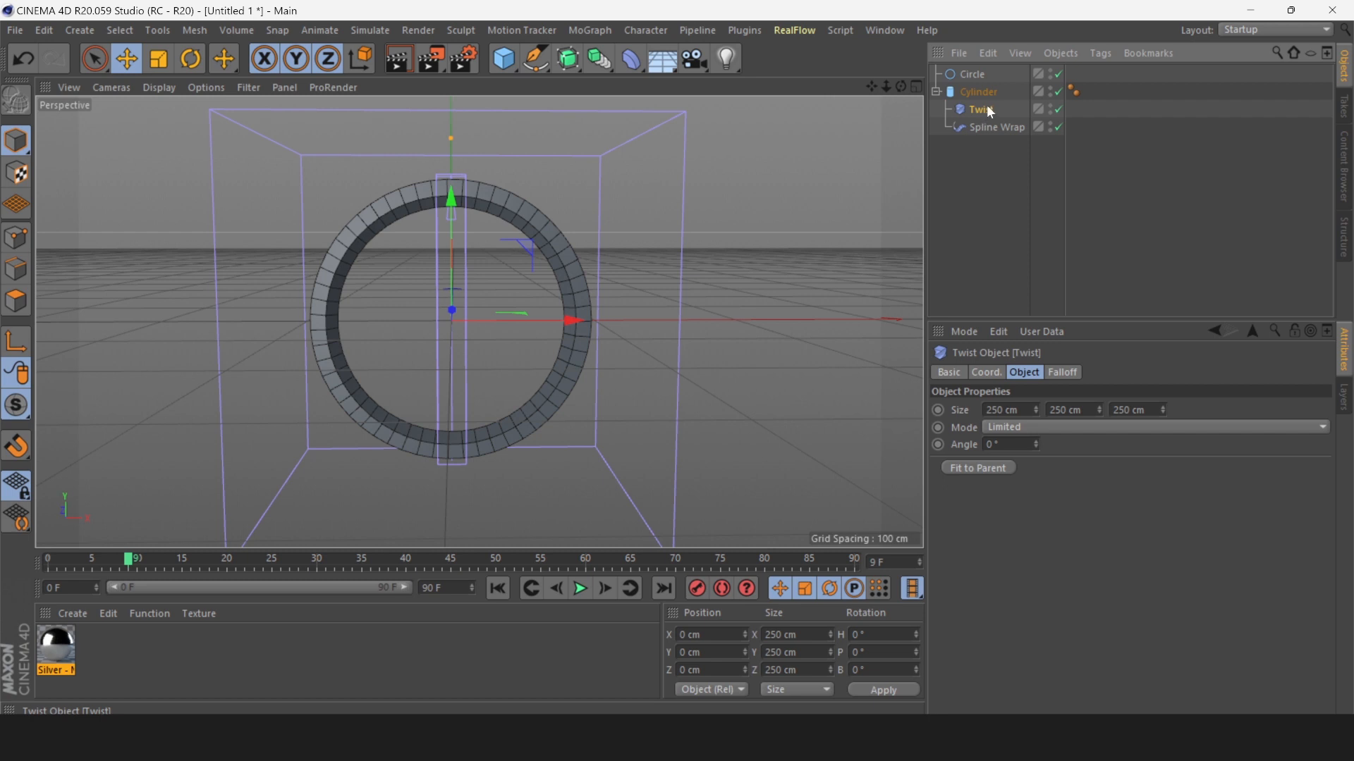
{"action": "left_click", "coordinate": [989, 468]}
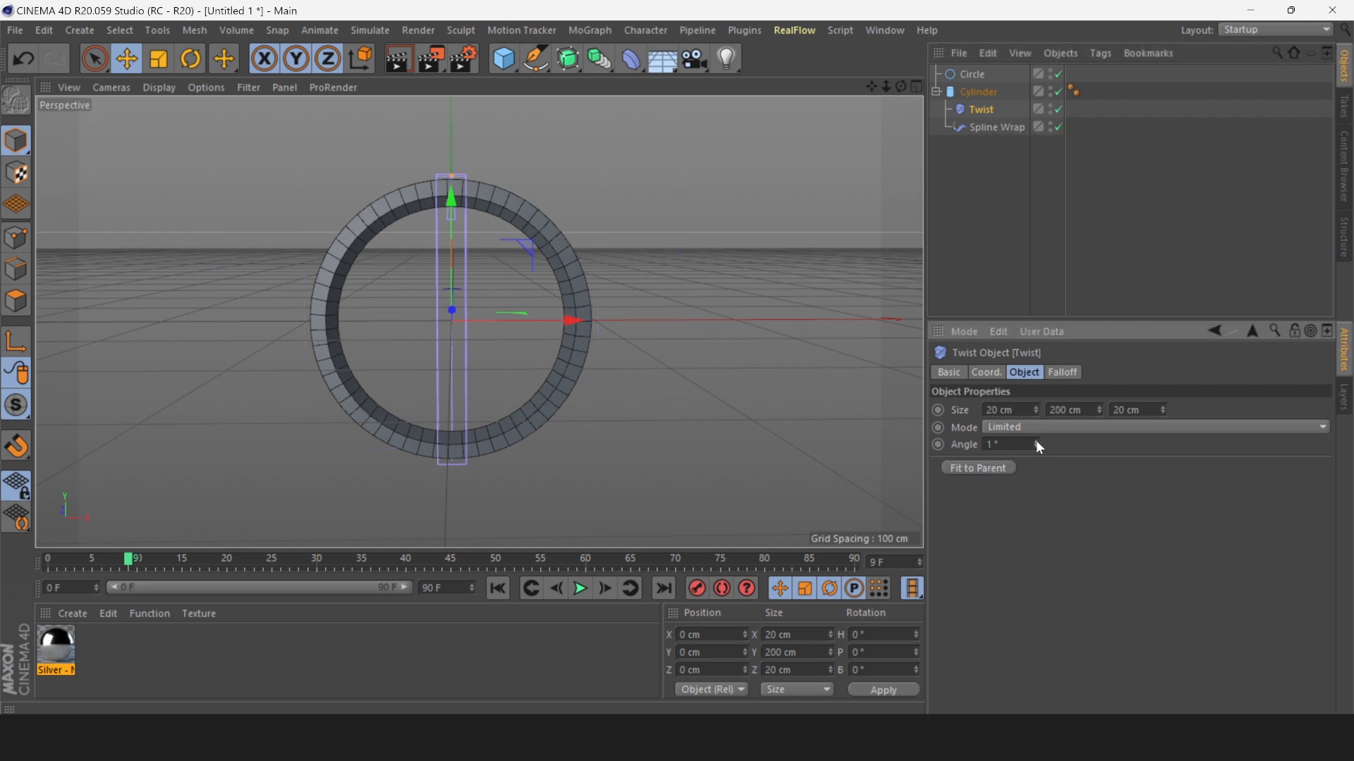
- Set the Twist deformer's angle to 360°
{"action": "left_click_drag", "start_coordinate": [1039, 447], "coordinate": [1035, 437]}
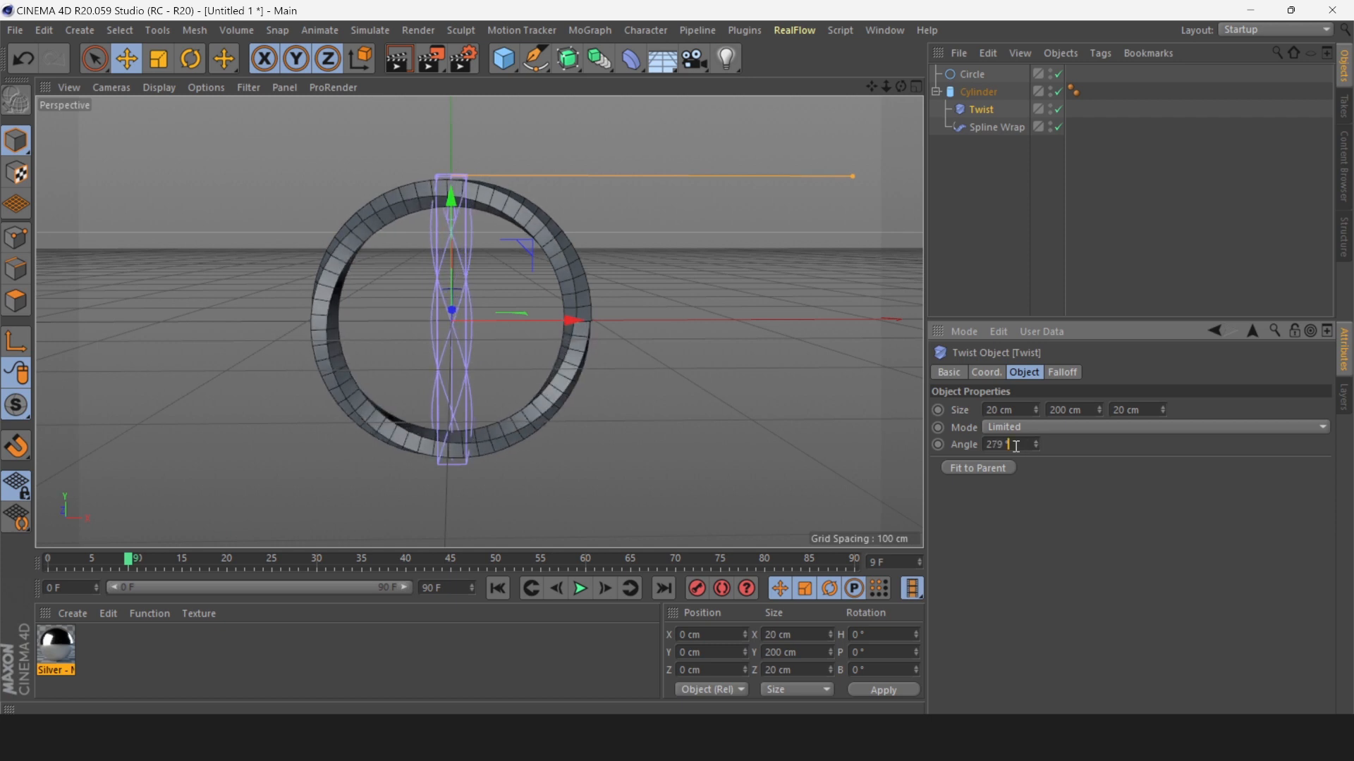
{"action": "key", "text": "Return"}
{"action": "type", "text": "360"}
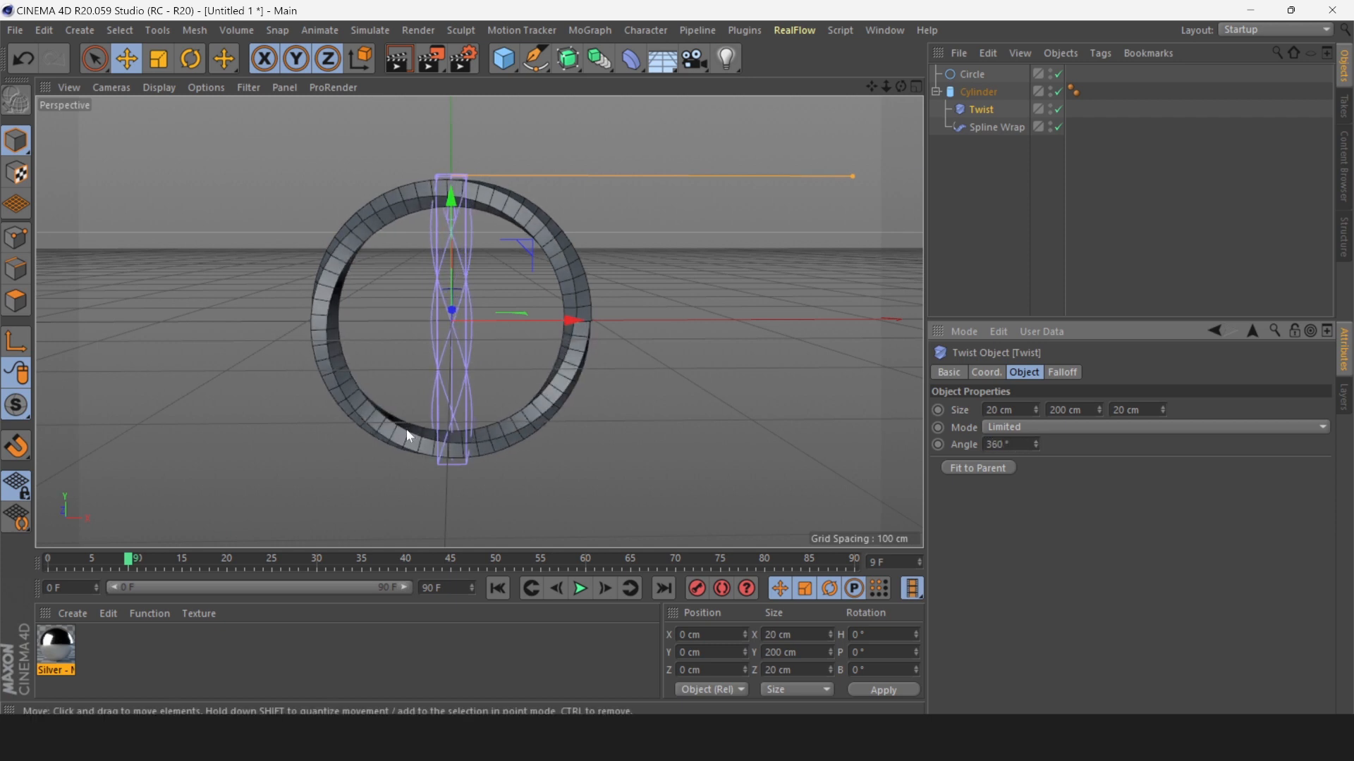
{"action": "key", "text": "Return"}
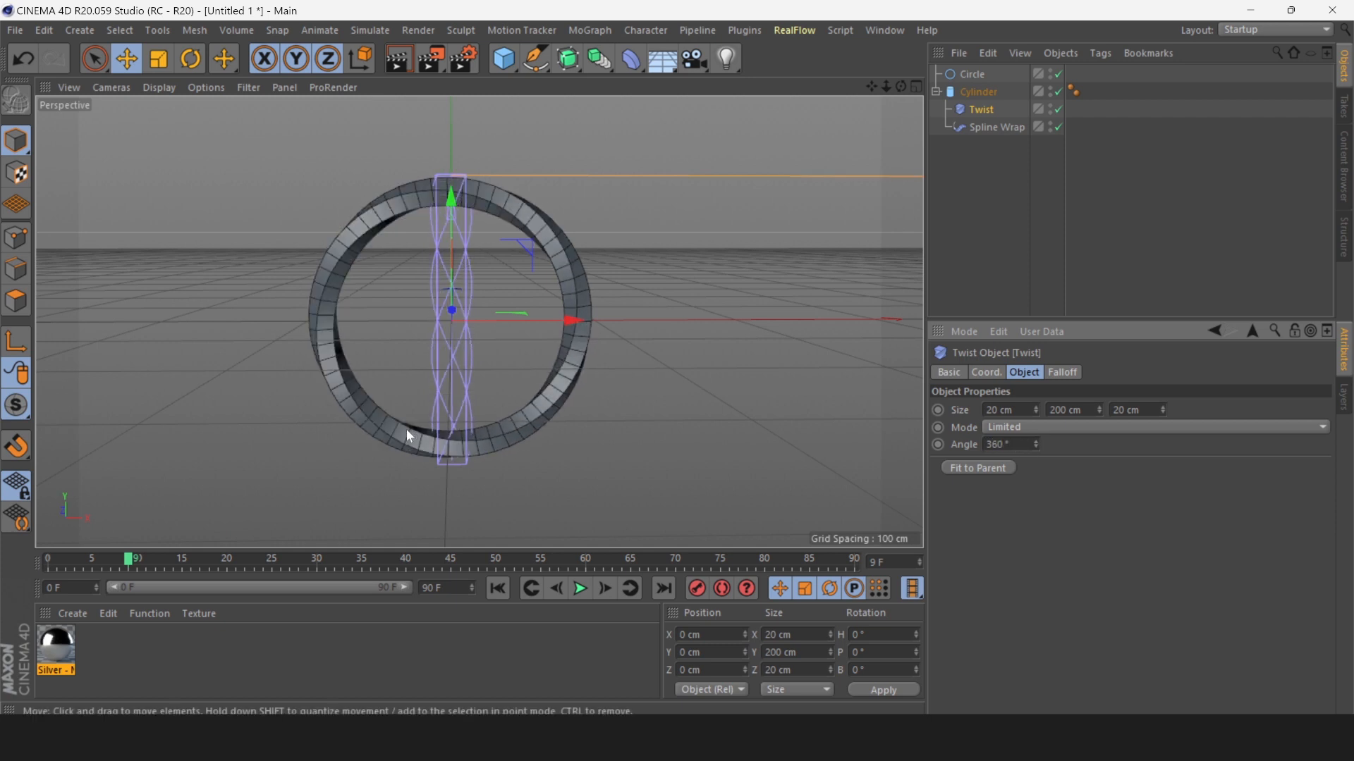
- Set a keyframe for the Spline Wrap's rotation Banking at 0° on frame 0
{"action": "left_click", "coordinate": [983, 93]}
{"action": "left_click", "coordinate": [986, 130]}
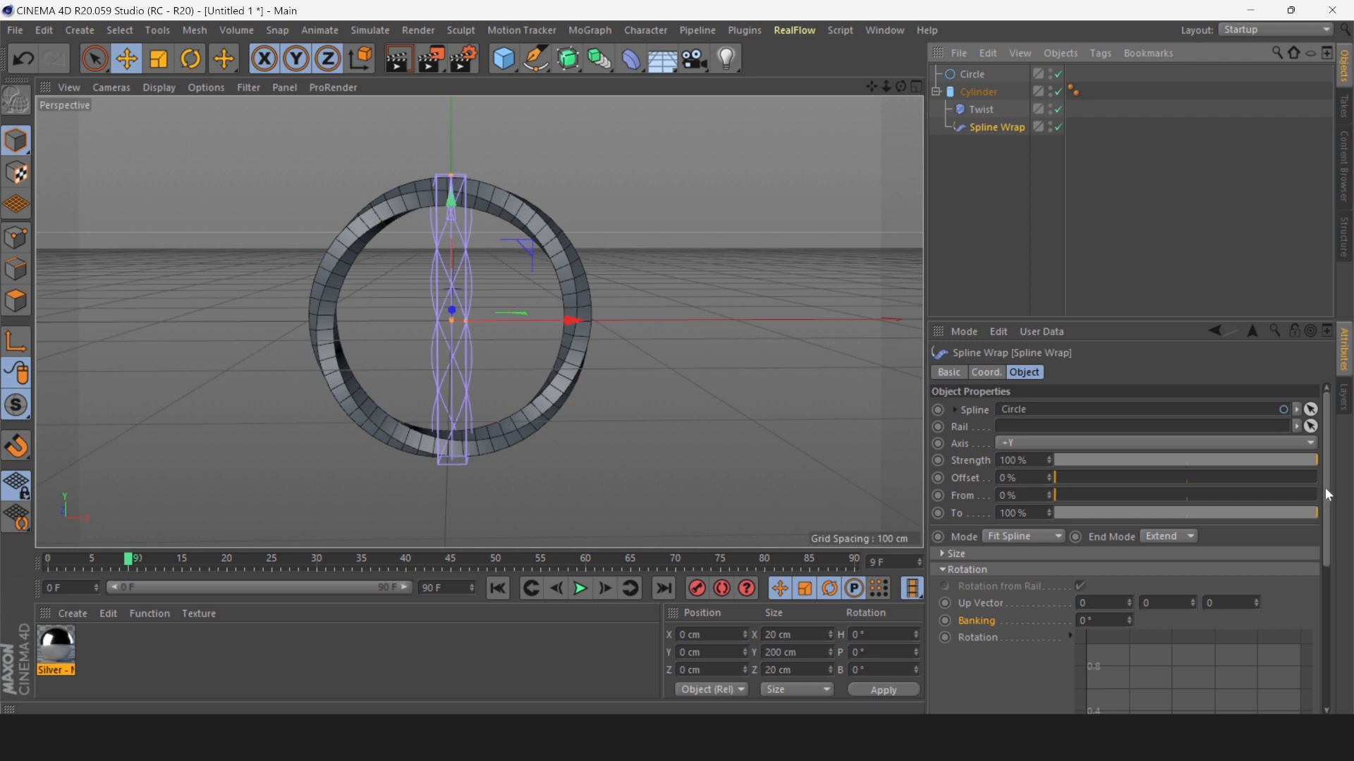
{"action": "left_click_drag", "start_coordinate": [1326, 495], "coordinate": [1322, 540]}
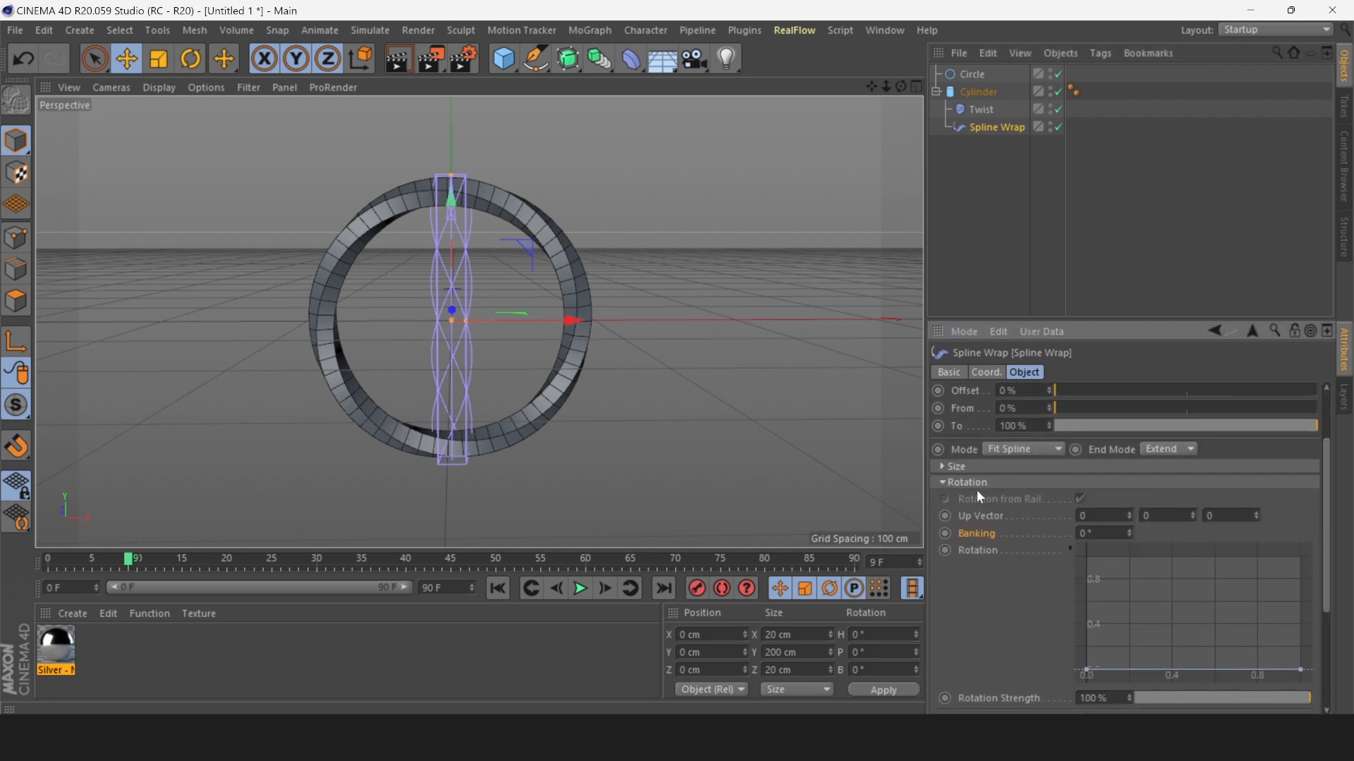
{"action": "left_click", "coordinate": [952, 482]}
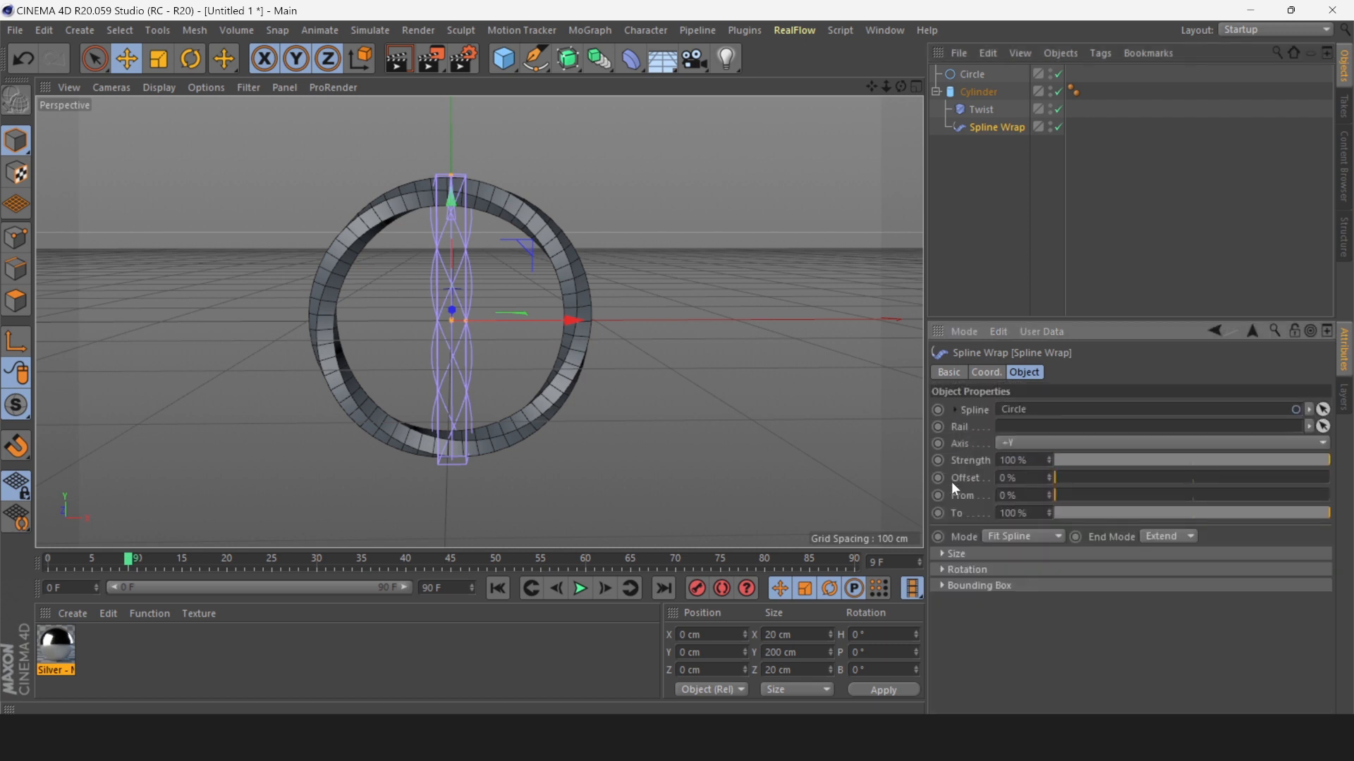
{"action": "left_click", "coordinate": [942, 570]}
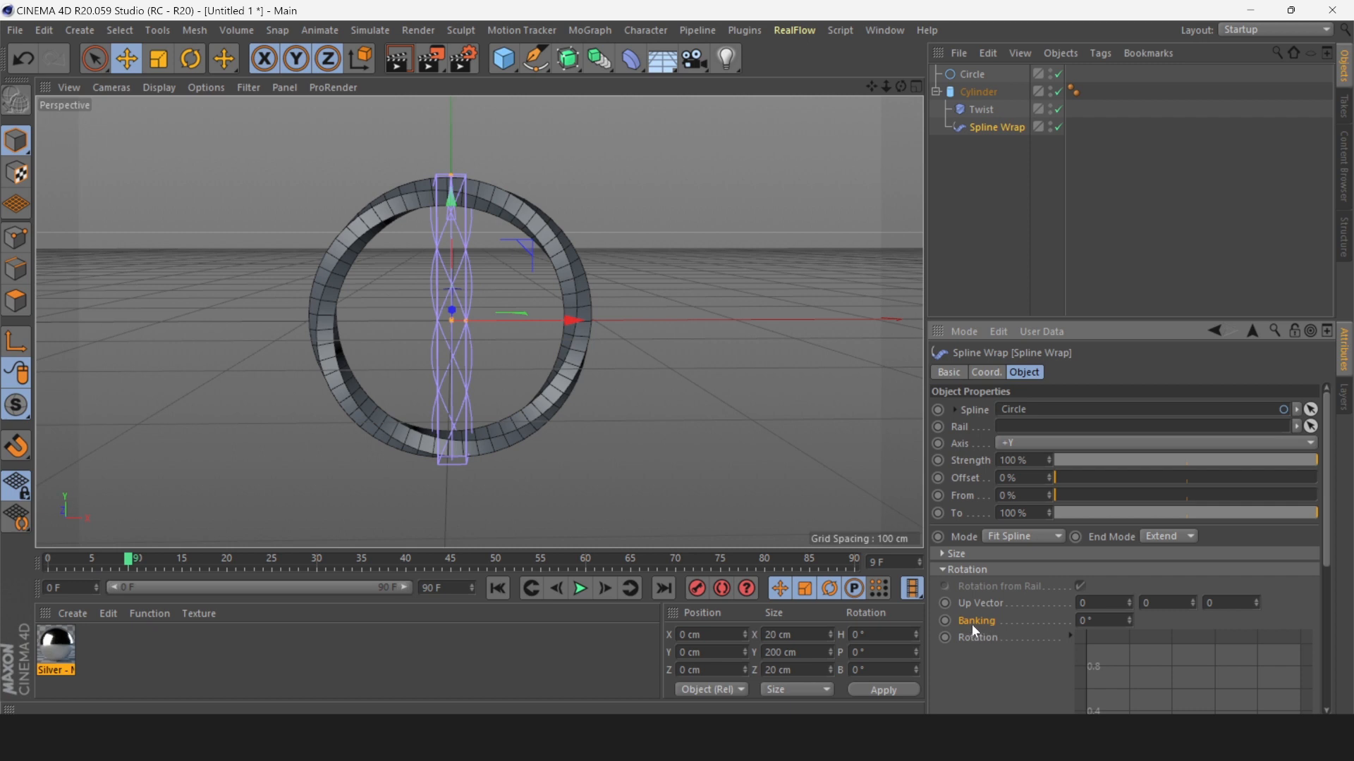
{"action": "left_click", "coordinate": [506, 590]}
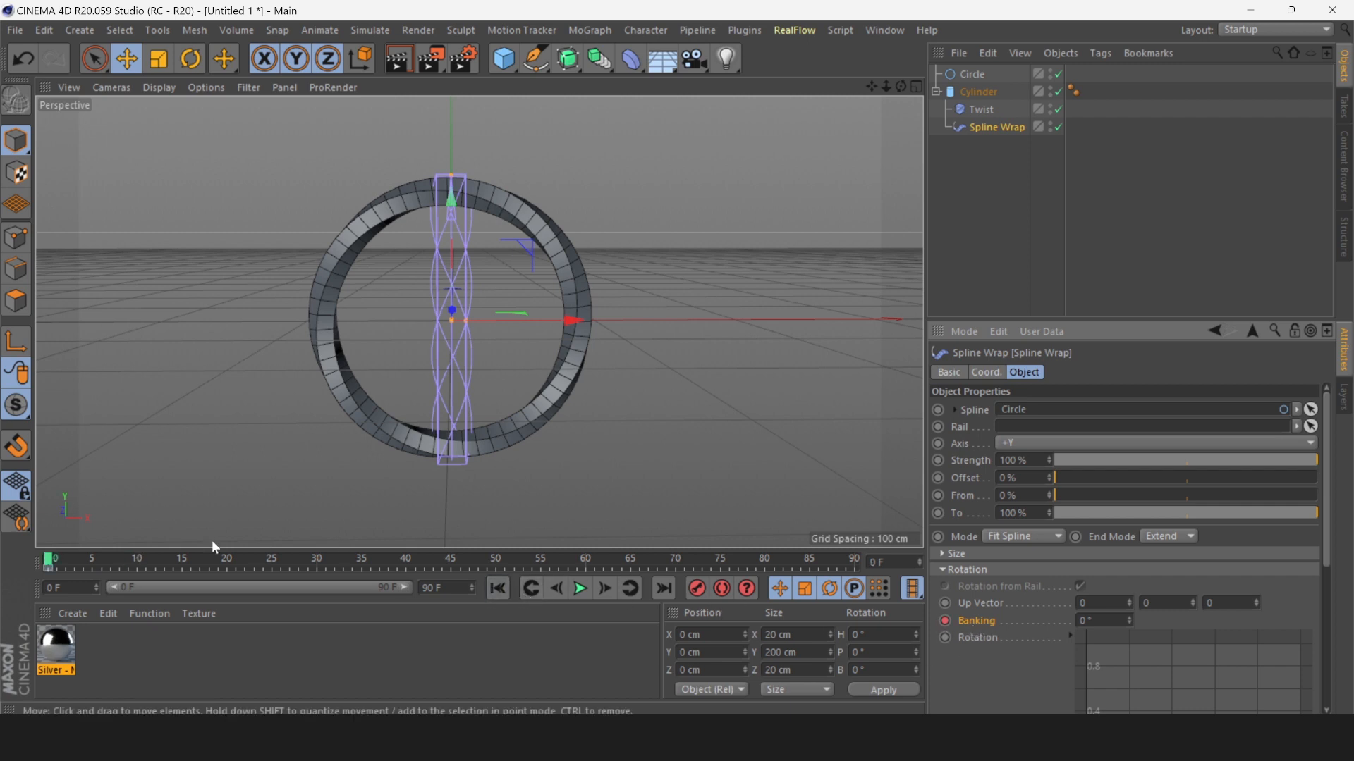
- Set the Spline Wrap's Banking to 360° at frame 90 and keyframe it
{"action": "left_click", "coordinate": [666, 588]}
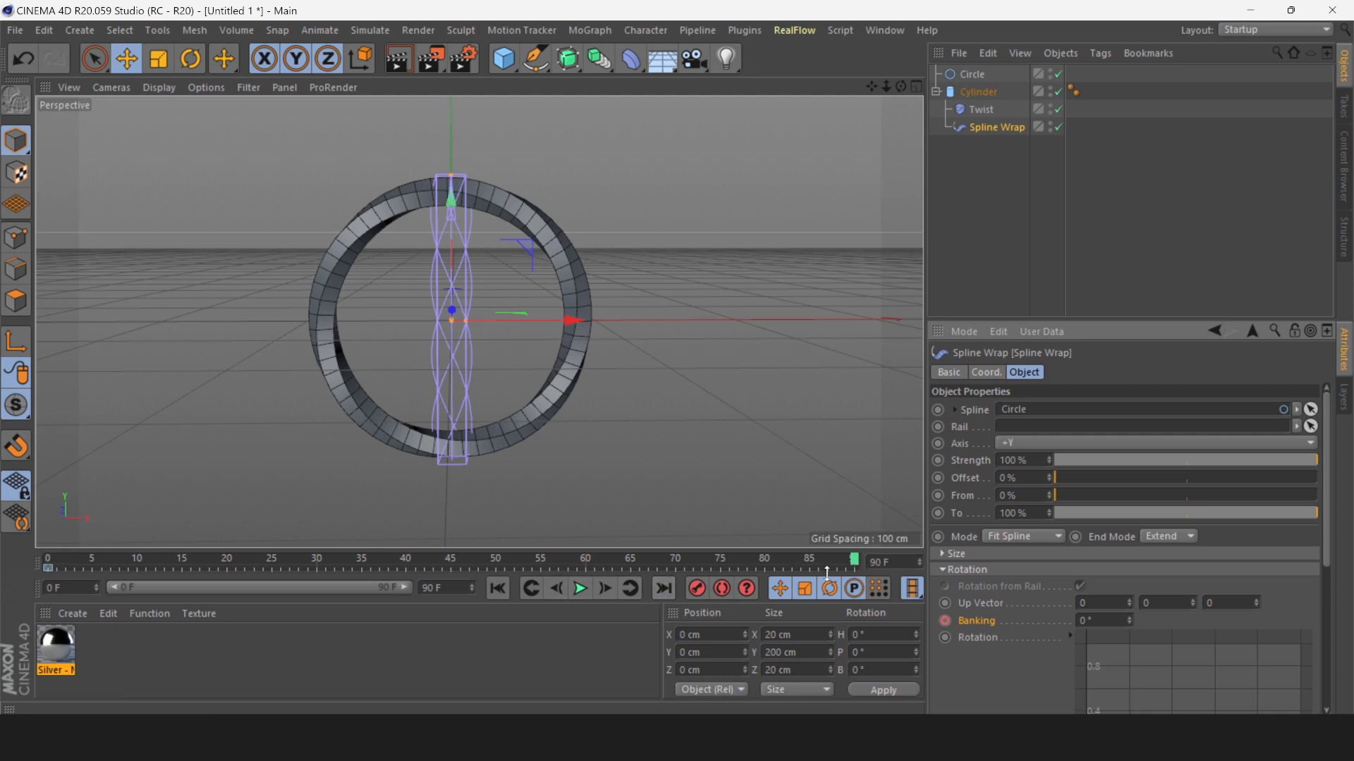
{"action": "left_click", "coordinate": [1112, 620]}
{"action": "type", "text": "360"}
{"action": "key", "text": "Return"}
{"action": "left_click", "coordinate": [947, 621]}
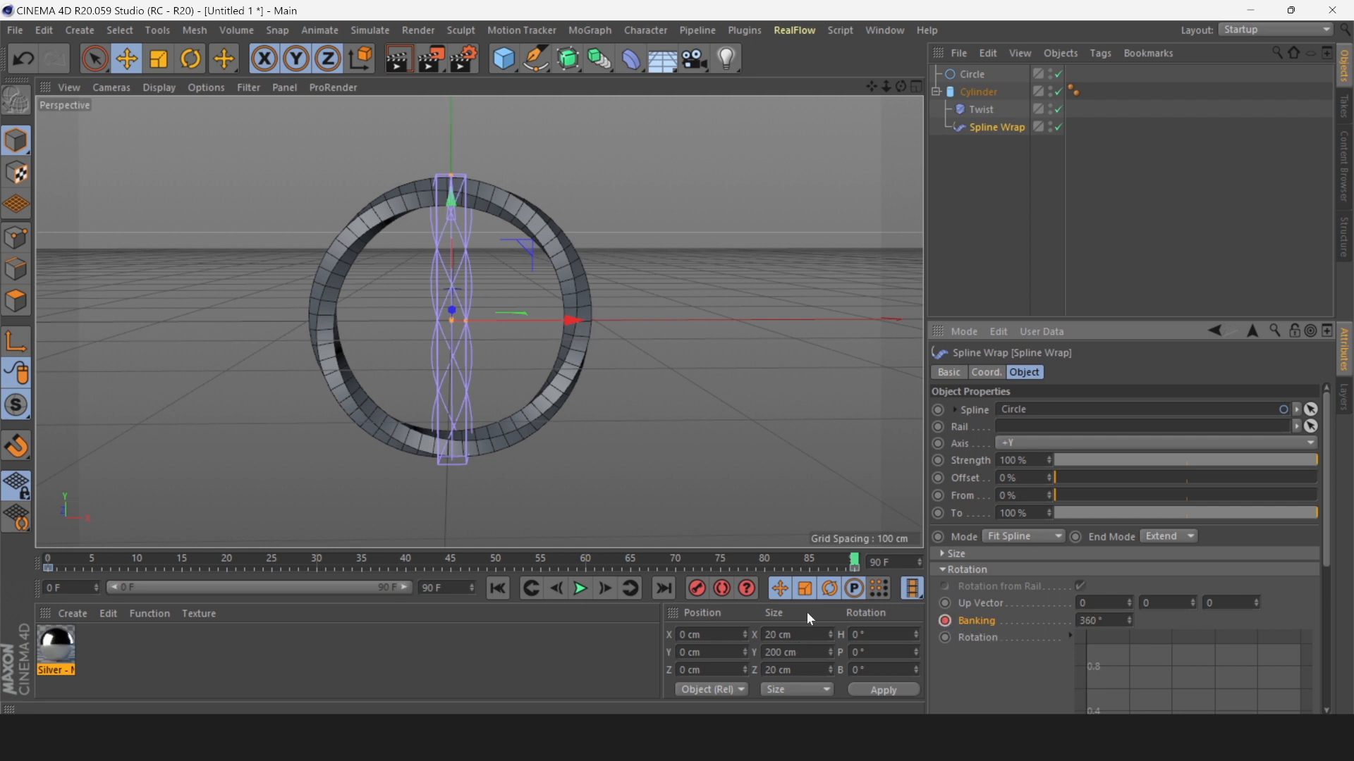
- Play the animation from the start and hide the Twist and Spline Wrap deformers in the editor view
{"action": "left_click", "coordinate": [498, 589]}
{"action": "left_click", "coordinate": [580, 588]}
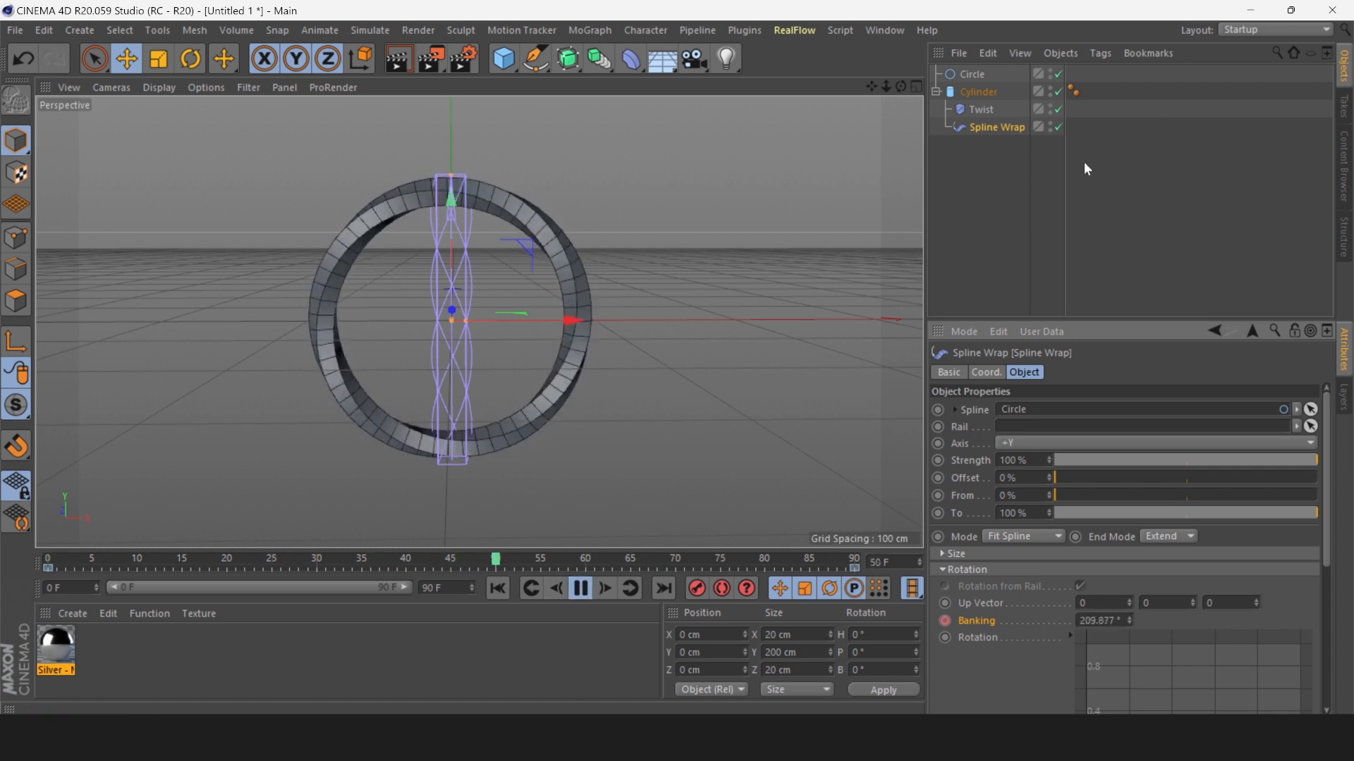
{"action": "double_click", "coordinate": [1050, 106]}
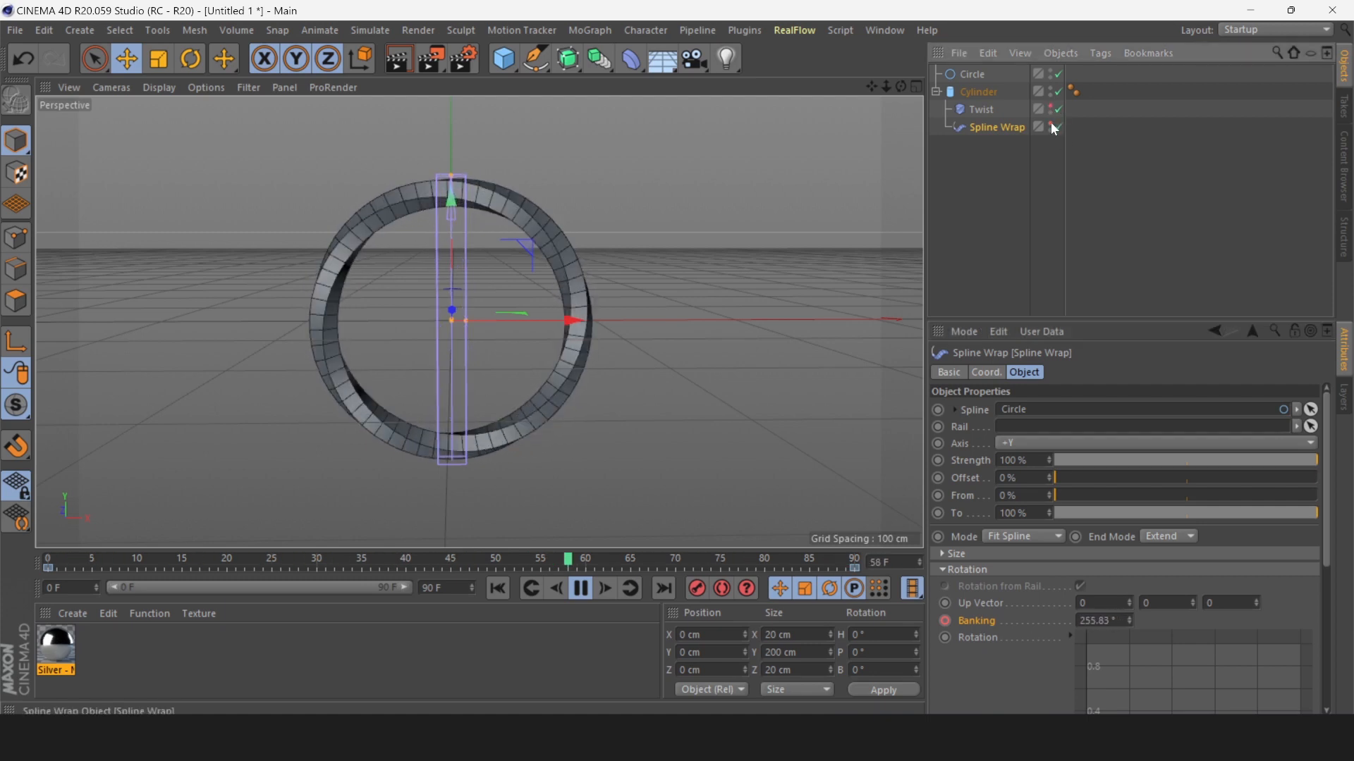
{"action": "left_click", "coordinate": [703, 401]}
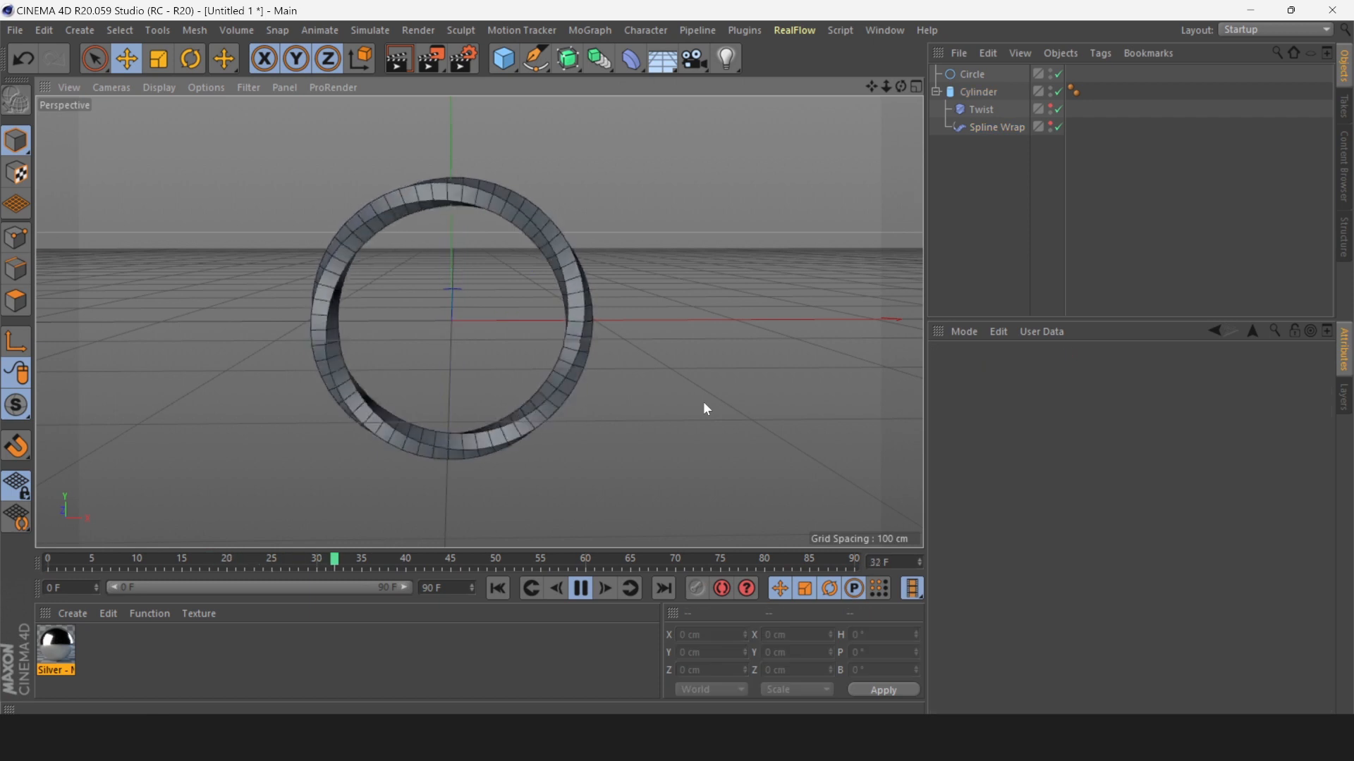
{"action": "left_click", "coordinate": [583, 590]}
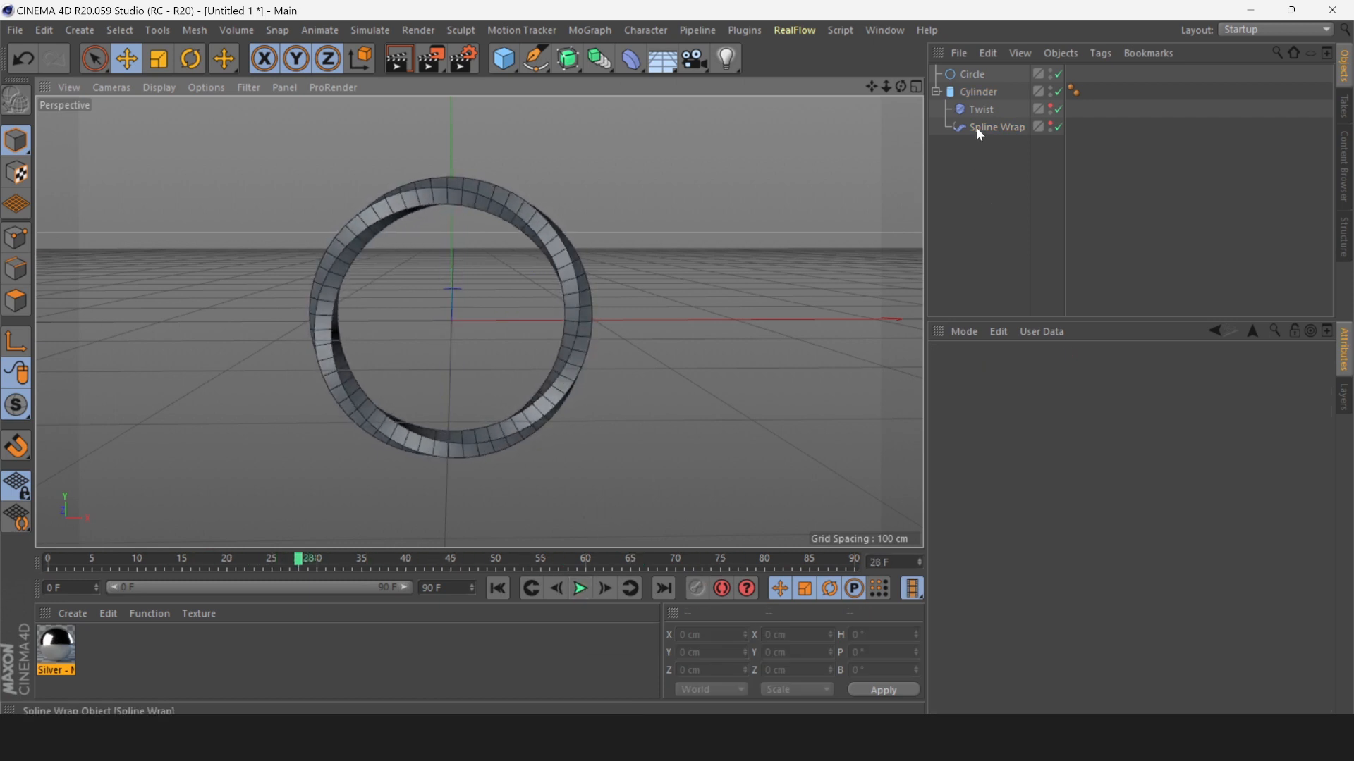
- Show the Spline Wrap's F-curves and set the first Banking key's interpolation to linear
{"action": "left_click", "coordinate": [980, 129]}
{"action": "right_click", "coordinate": [978, 130]}
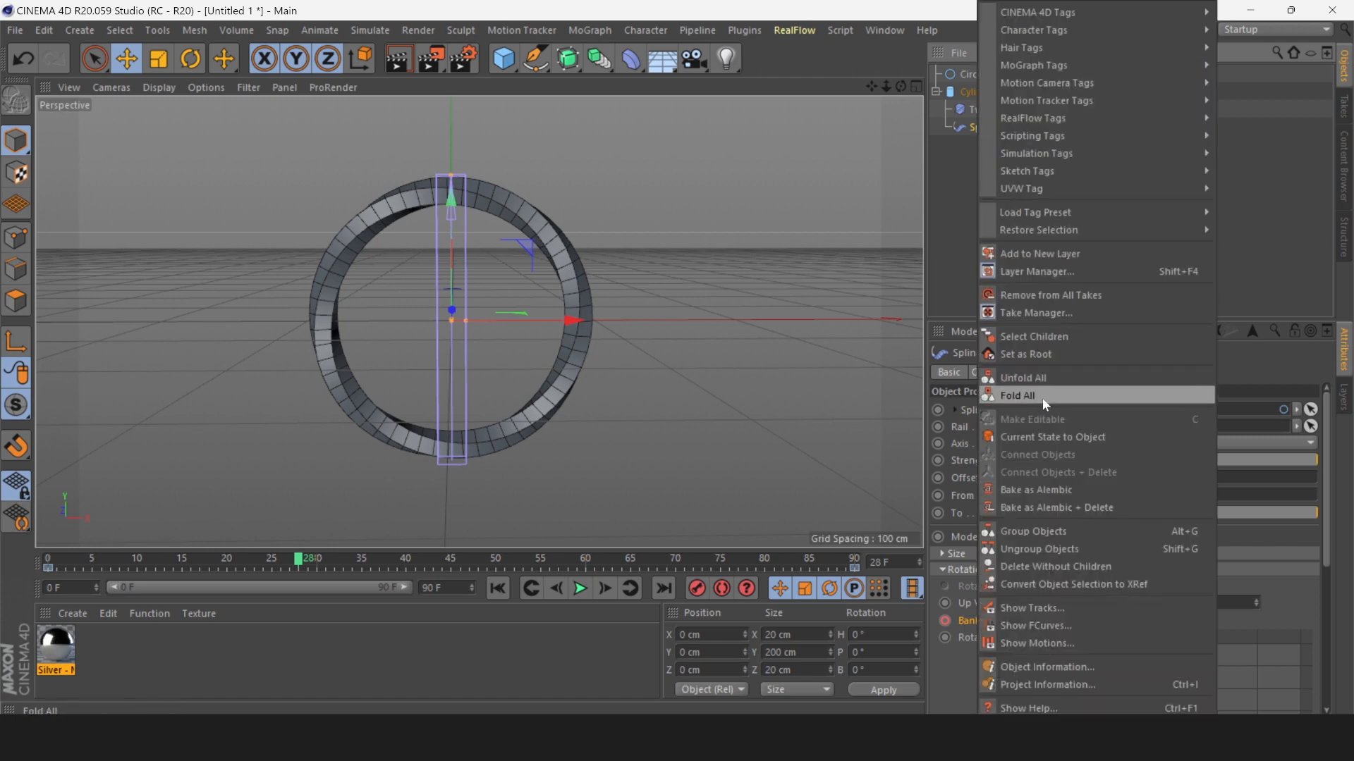
{"action": "left_click", "coordinate": [998, 627]}
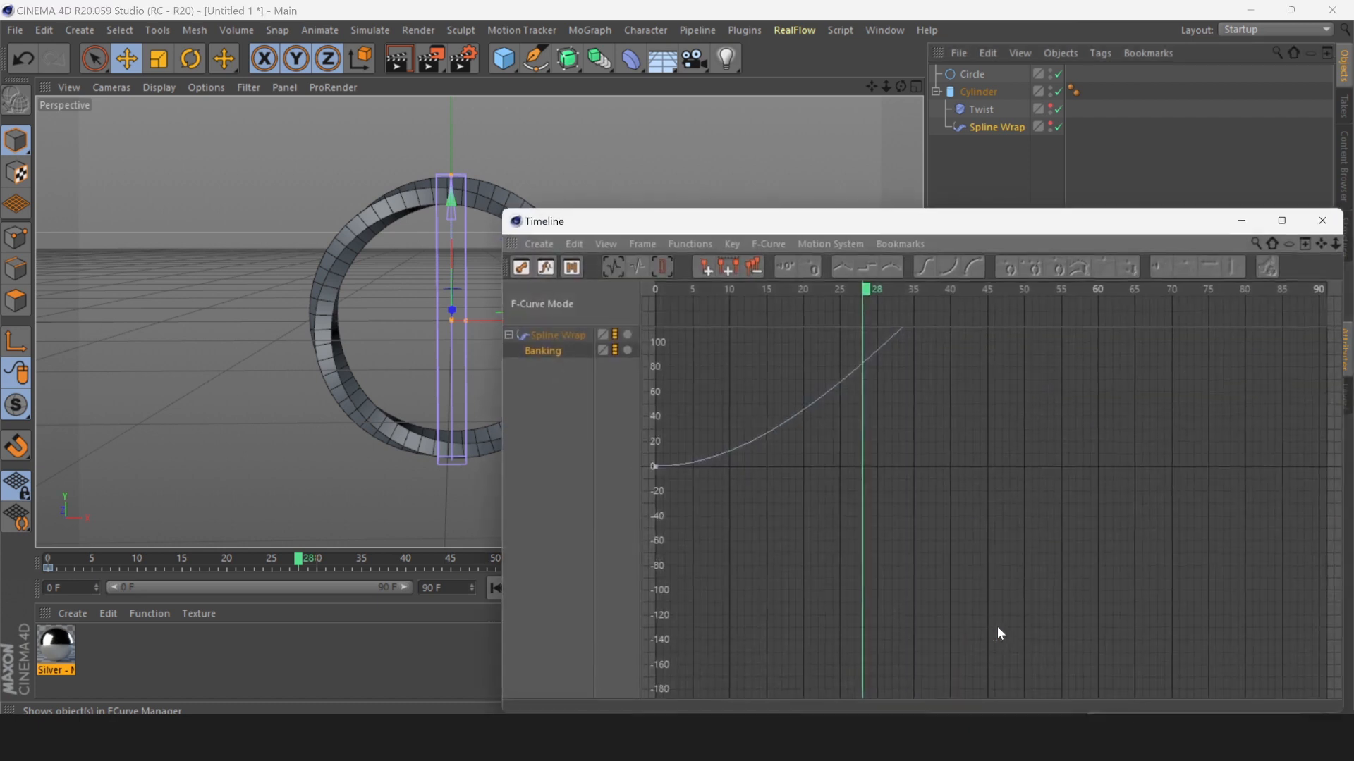
{"action": "left_click", "coordinate": [812, 243]}
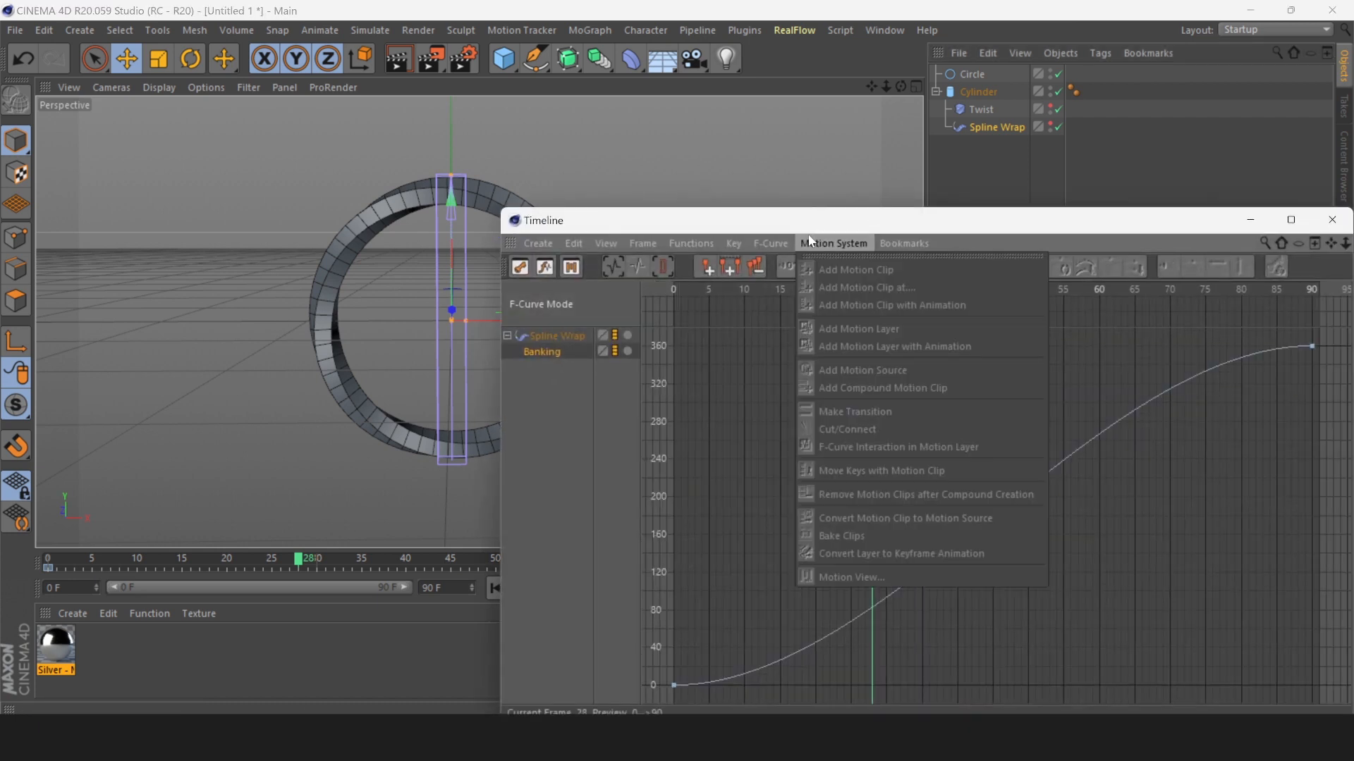
{"action": "left_click", "coordinate": [739, 215]}
{"action": "left_click_drag", "start_coordinate": [737, 213], "coordinate": [734, 170]}
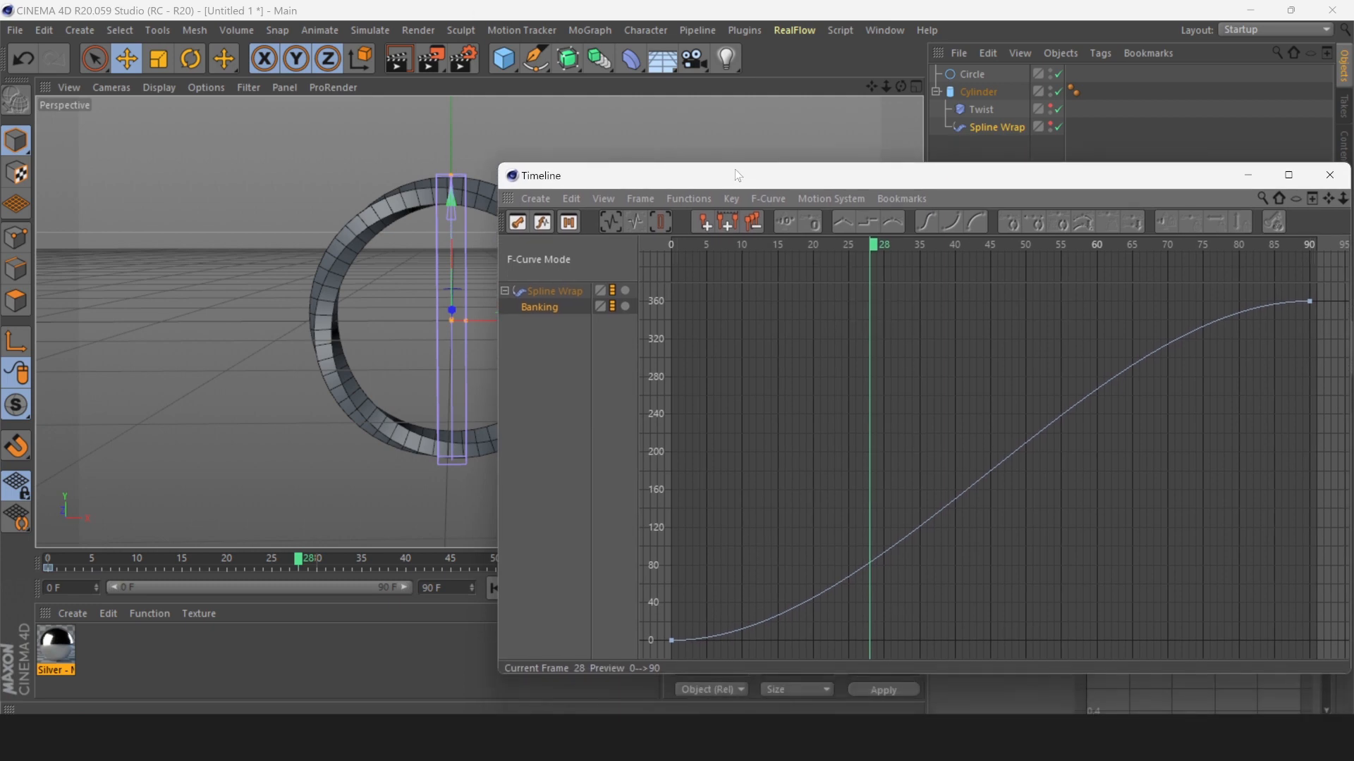
{"action": "left_click", "coordinate": [672, 640]}
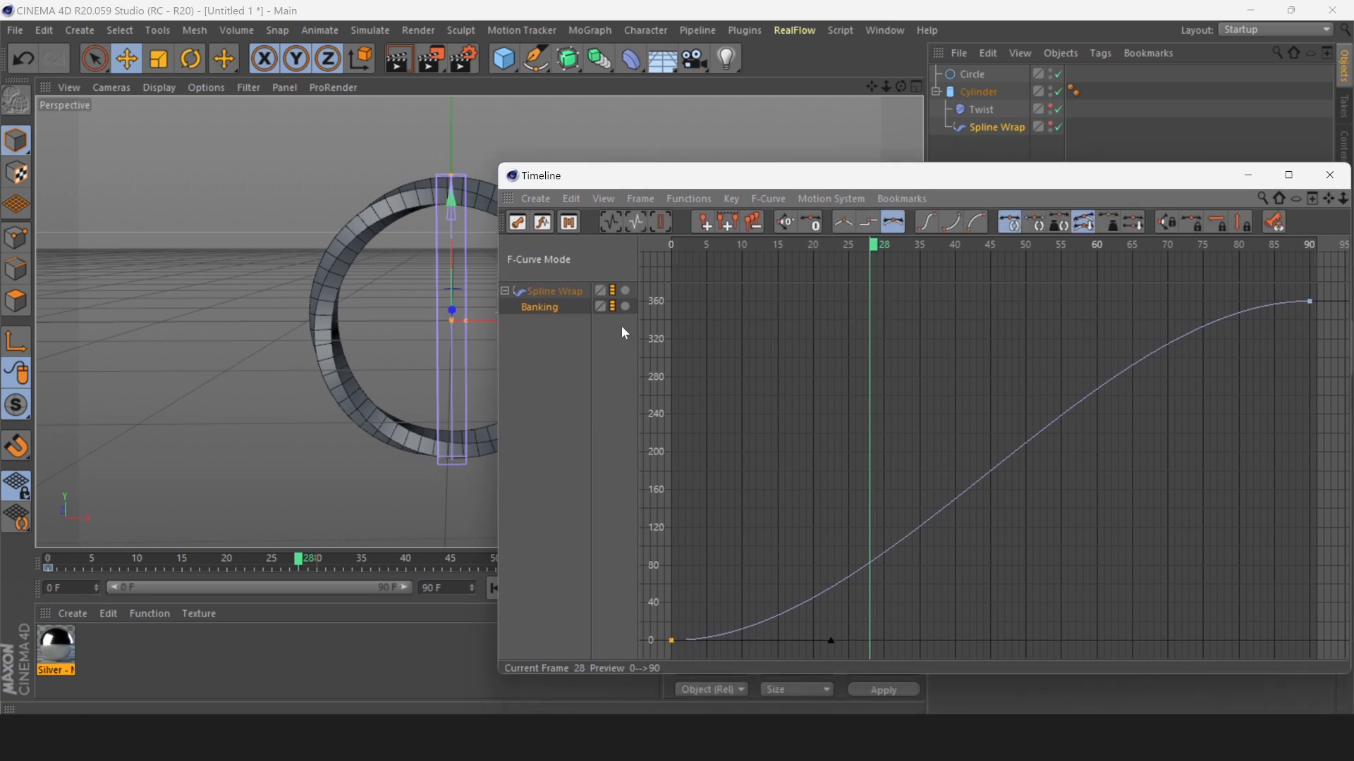
{"action": "left_click", "coordinate": [844, 223]}
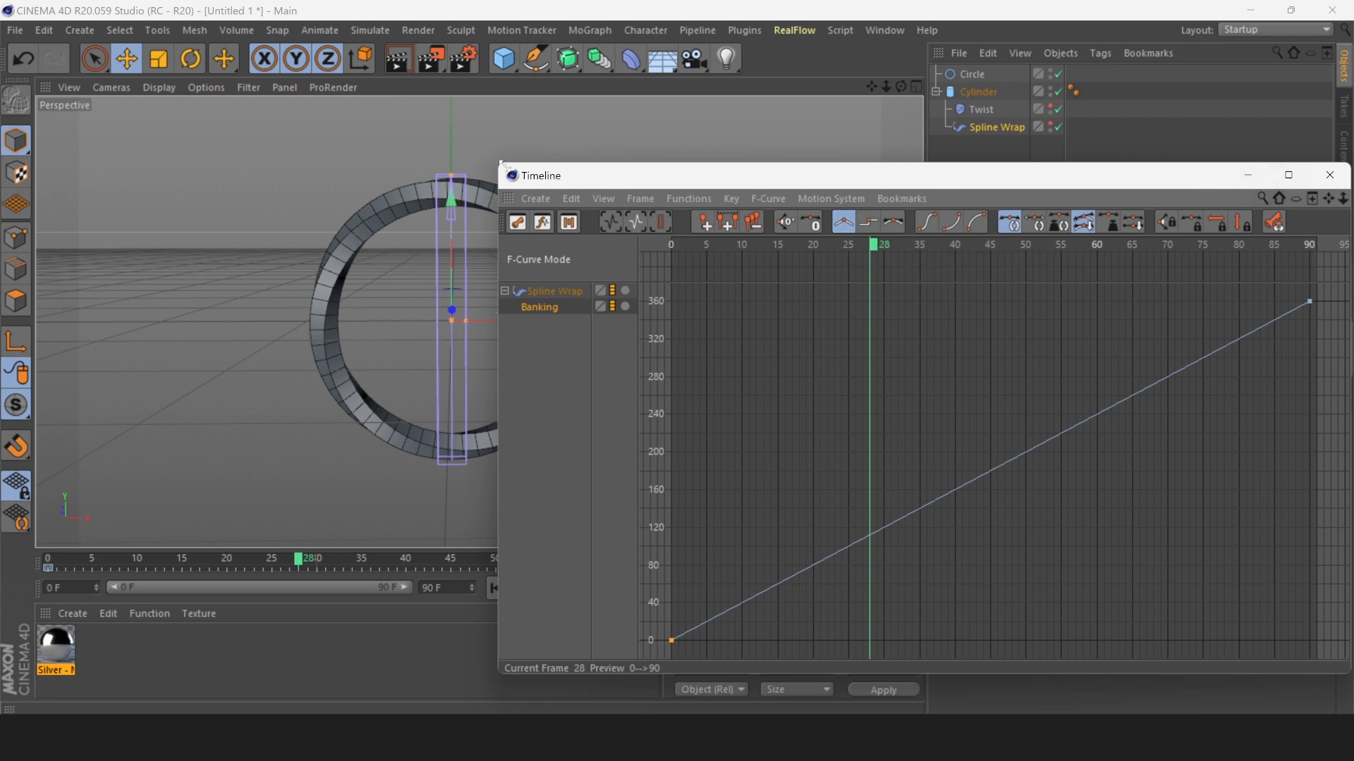
{"action": "left_click_drag", "start_coordinate": [603, 231], "coordinate": [957, 410]}
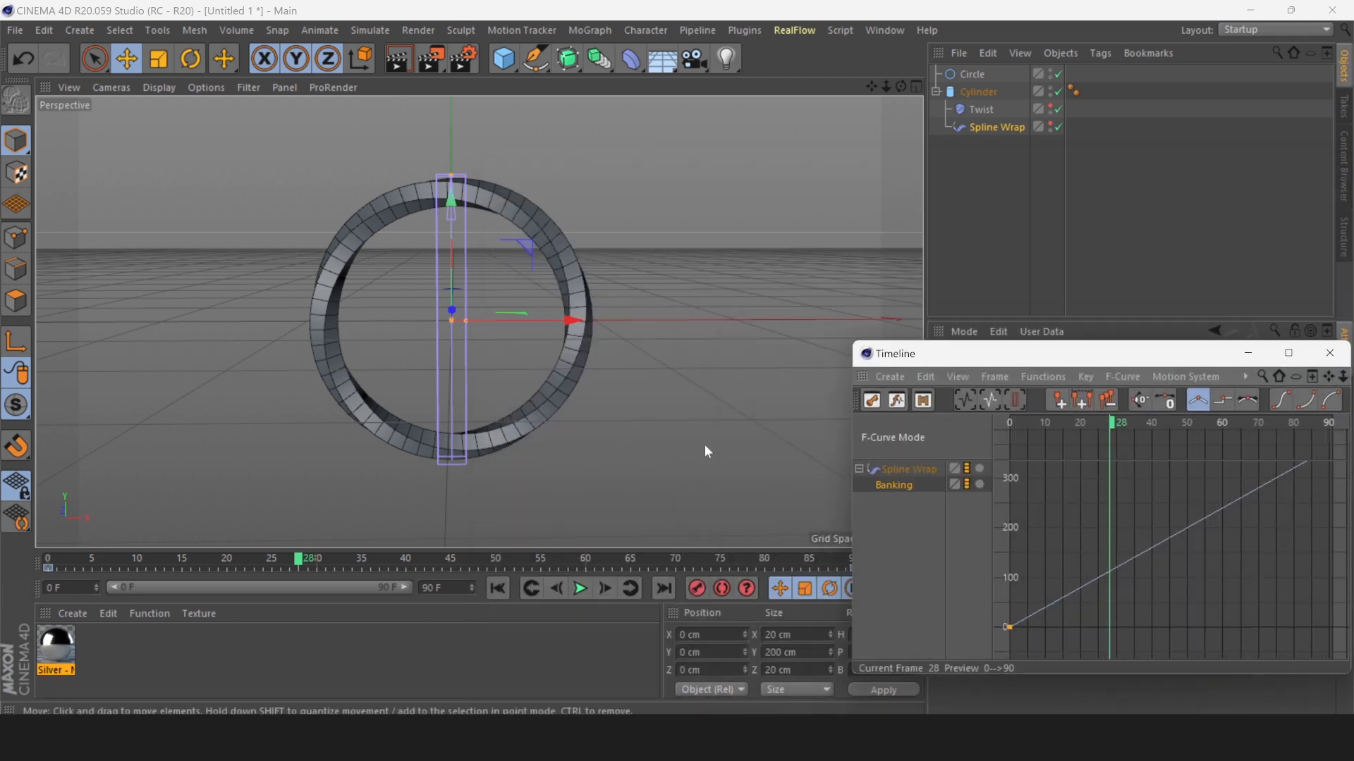
- Play the animation from the start to check the rotation, close the F-curve window and return to frame 0
{"action": "left_click", "coordinate": [499, 589]}
{"action": "left_click", "coordinate": [580, 594]}
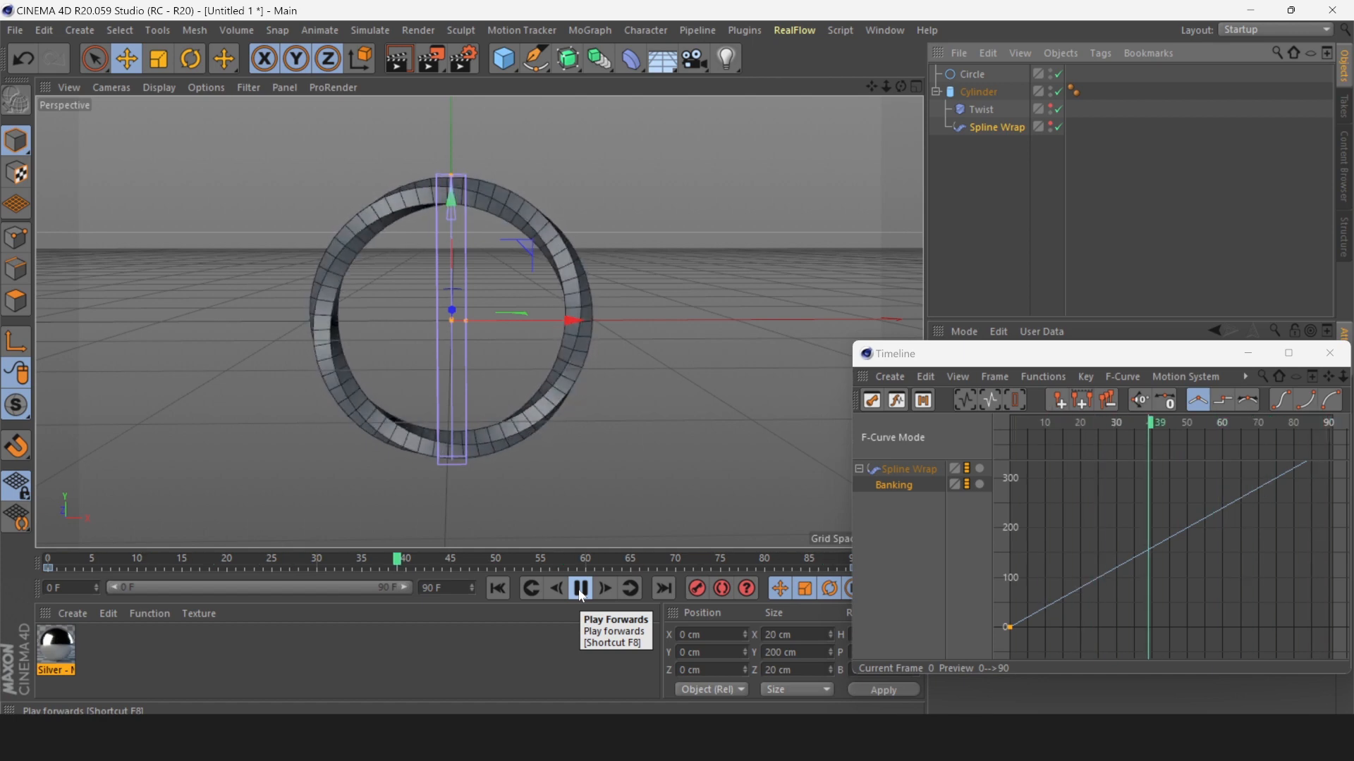
{"action": "left_click", "coordinate": [582, 591]}
{"action": "left_click_drag", "start_coordinate": [952, 354], "coordinate": [697, 305]}
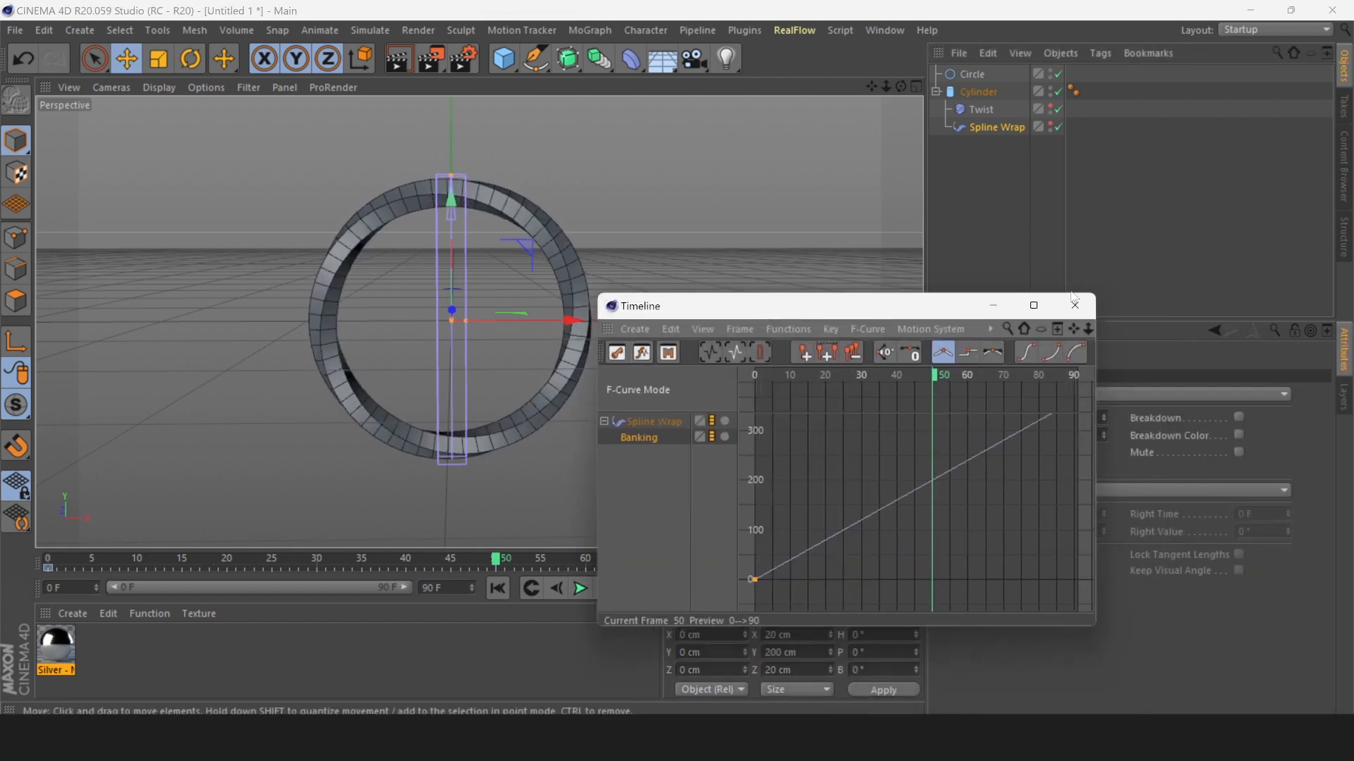
{"action": "left_click", "coordinate": [1075, 306]}
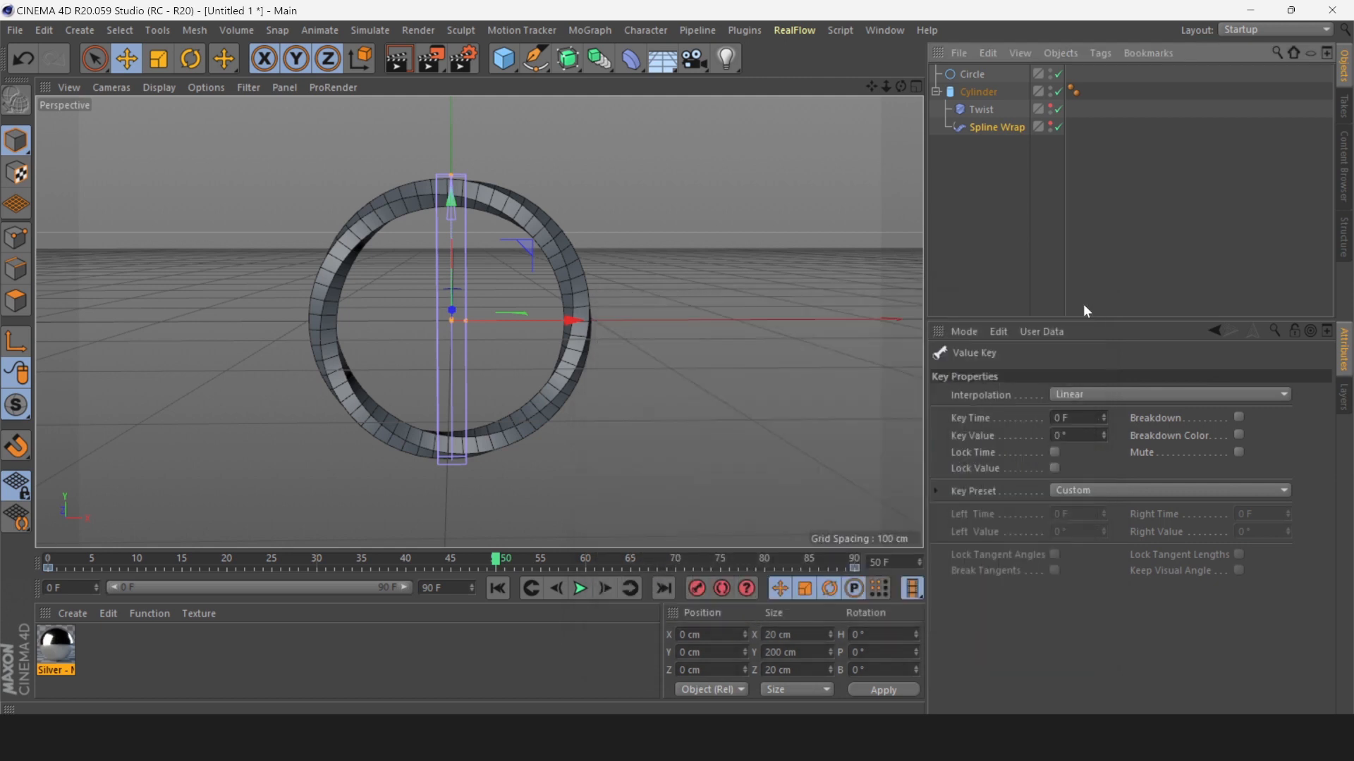
{"action": "left_click", "coordinate": [818, 236]}
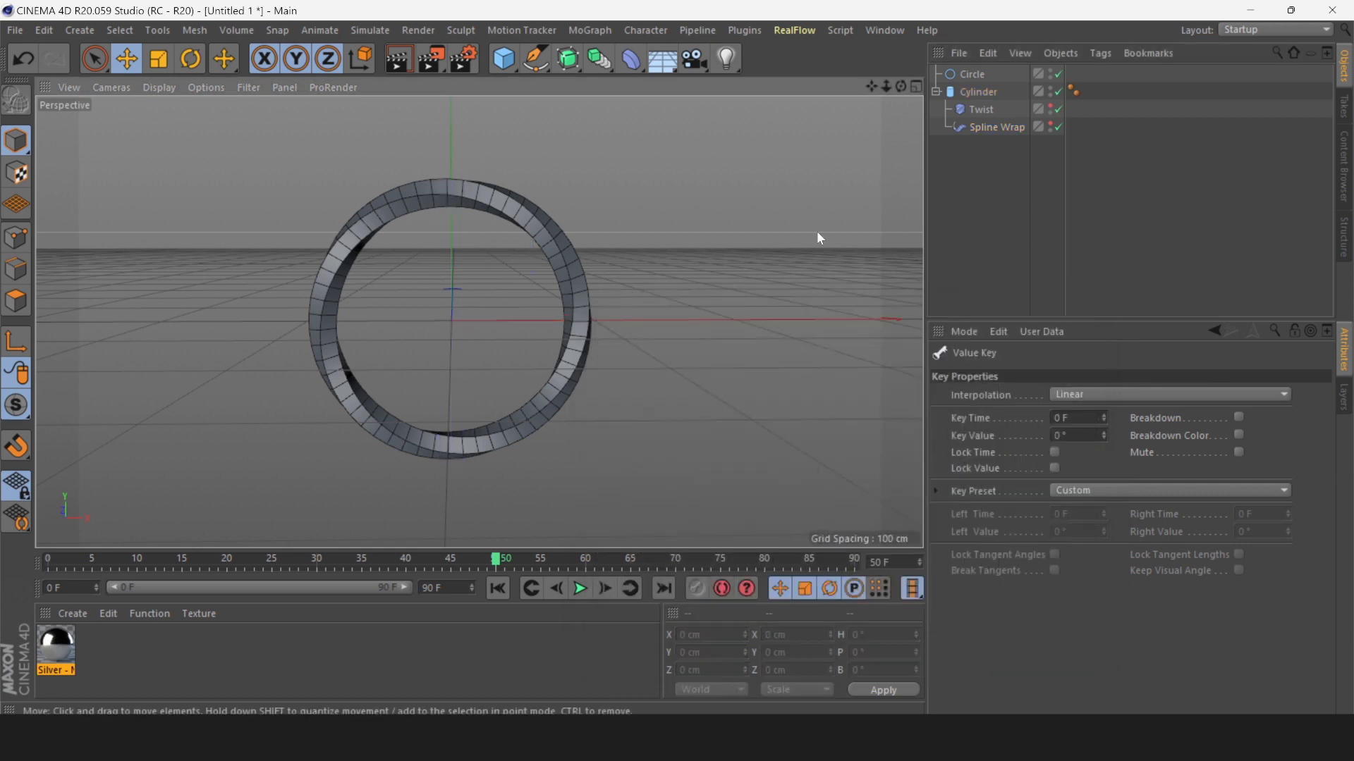
{"action": "left_click", "coordinate": [502, 590]}
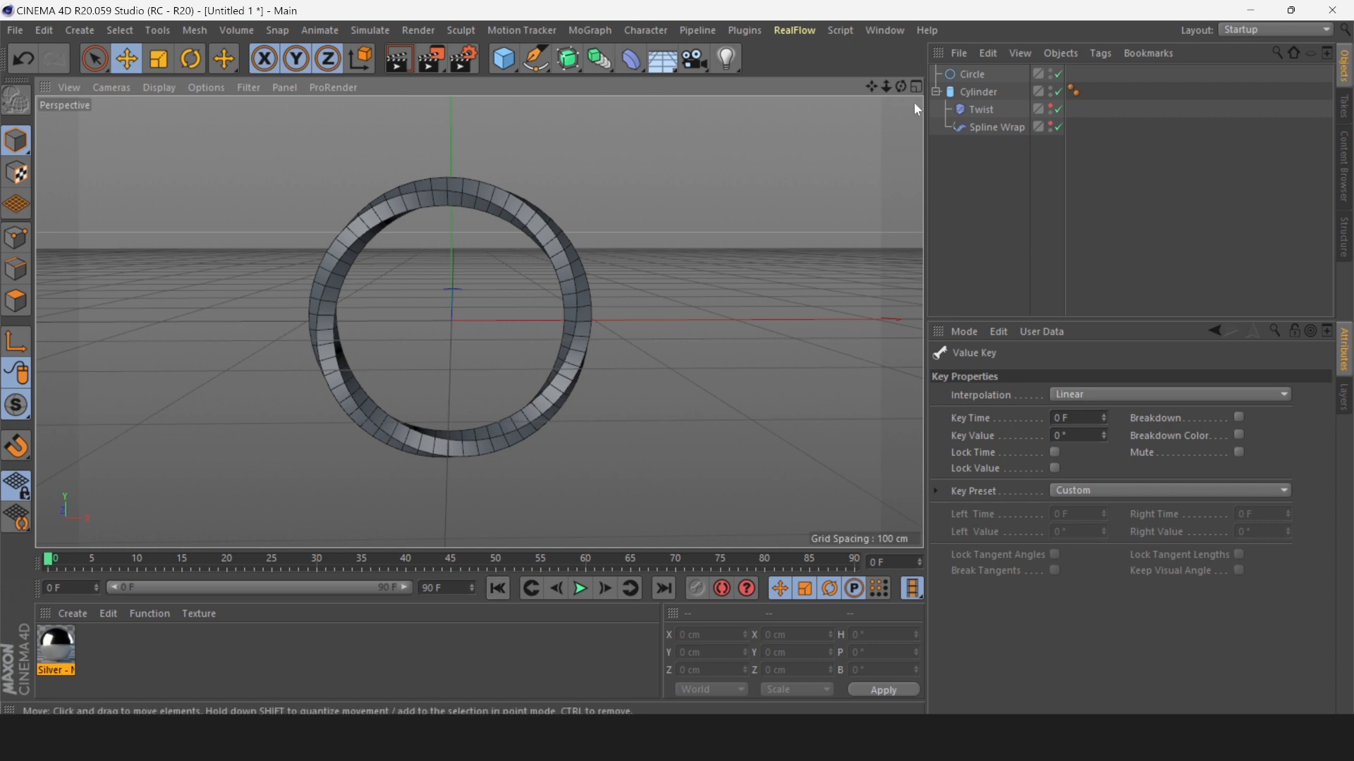
- Hide the Circle in the editor view and group the Cylinder with its deformers under a null
{"action": "left_click", "coordinate": [977, 93]}
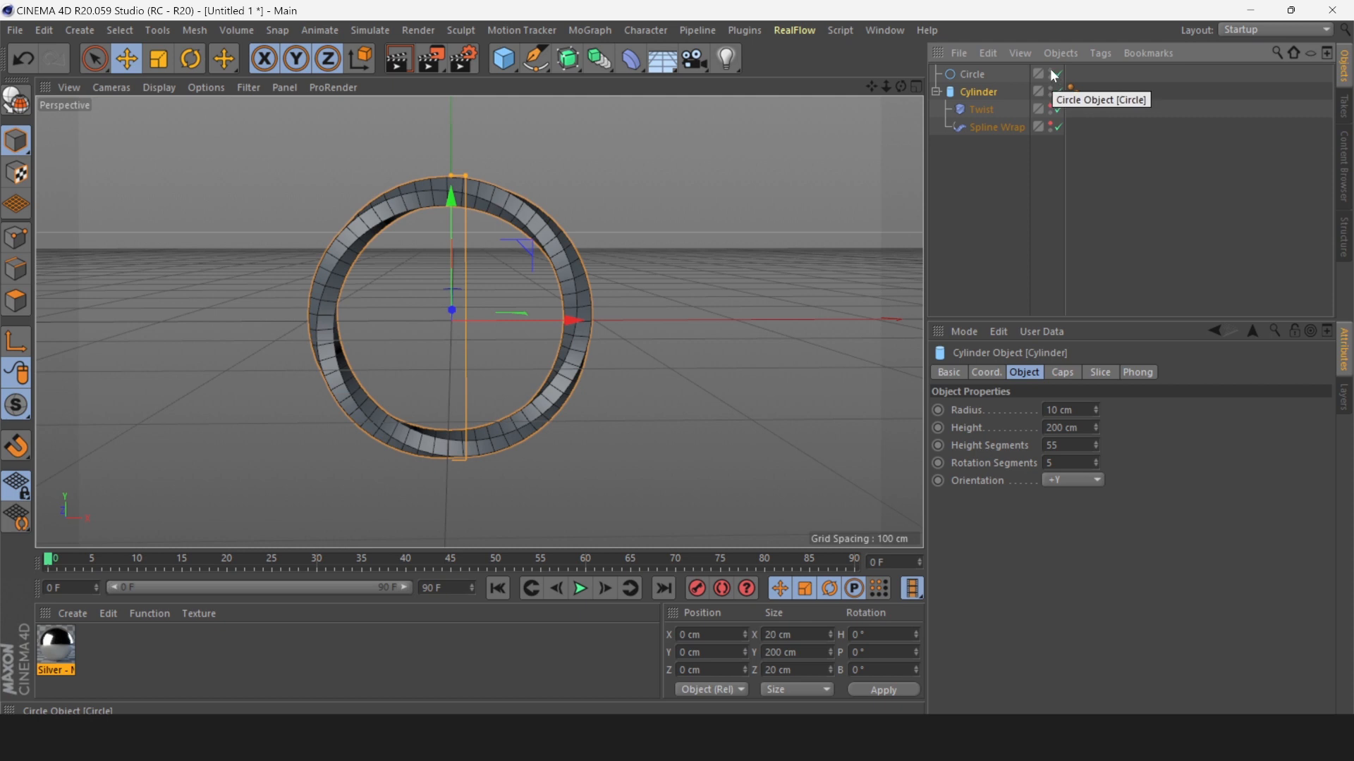
{"action": "right_click", "coordinate": [987, 94]}
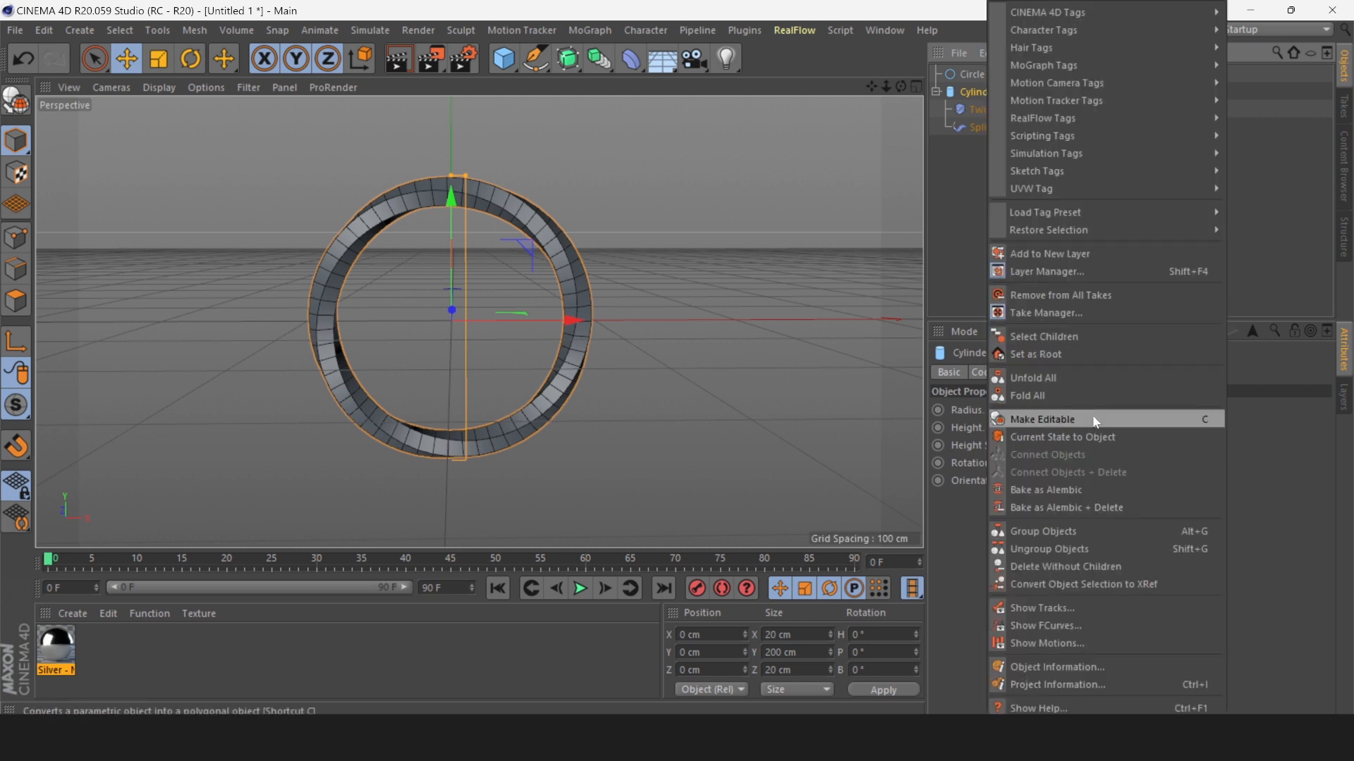
{"action": "left_click", "coordinate": [1159, 534]}
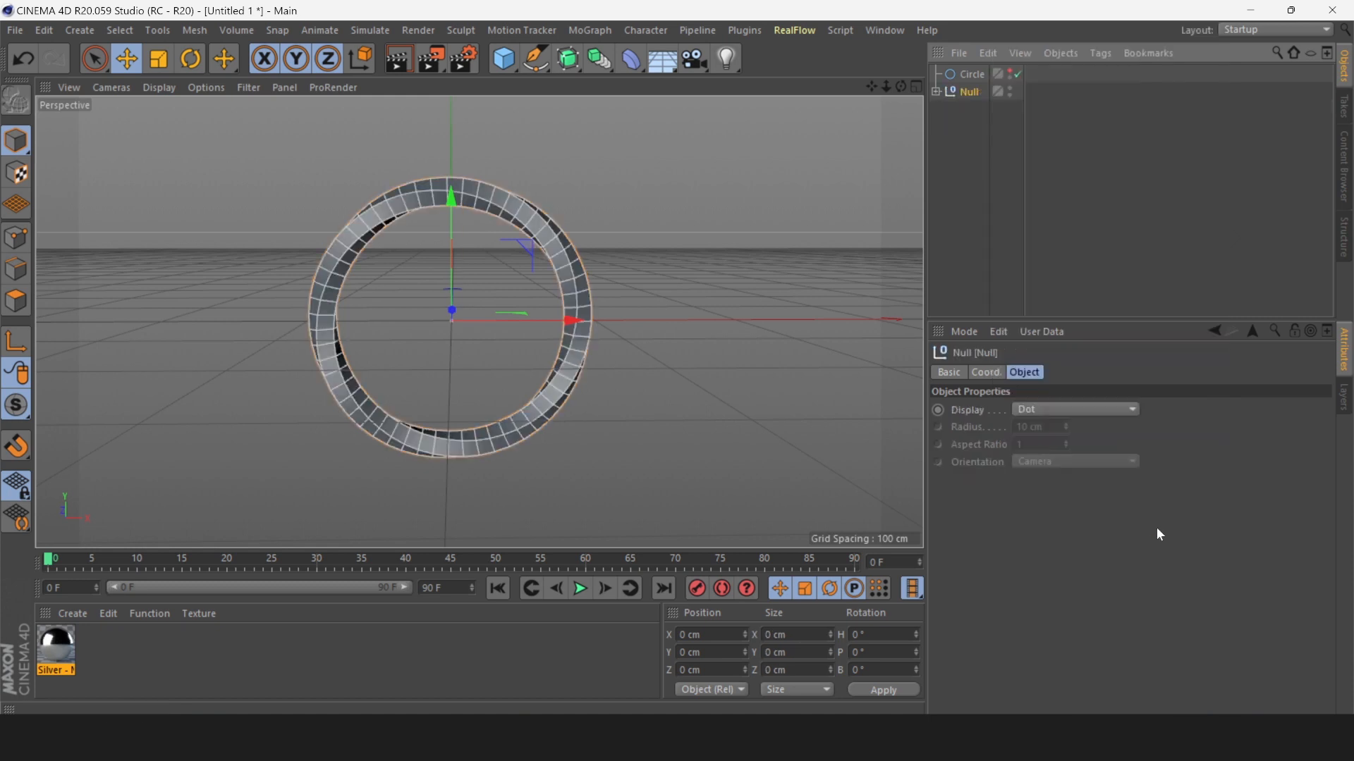
- Move Twist and Spline Wrap out of the Cylinder to directly under the Null, above the Cylinder, and check playback
{"action": "left_click", "coordinate": [936, 90]}
{"action": "left_click", "coordinate": [984, 114]}
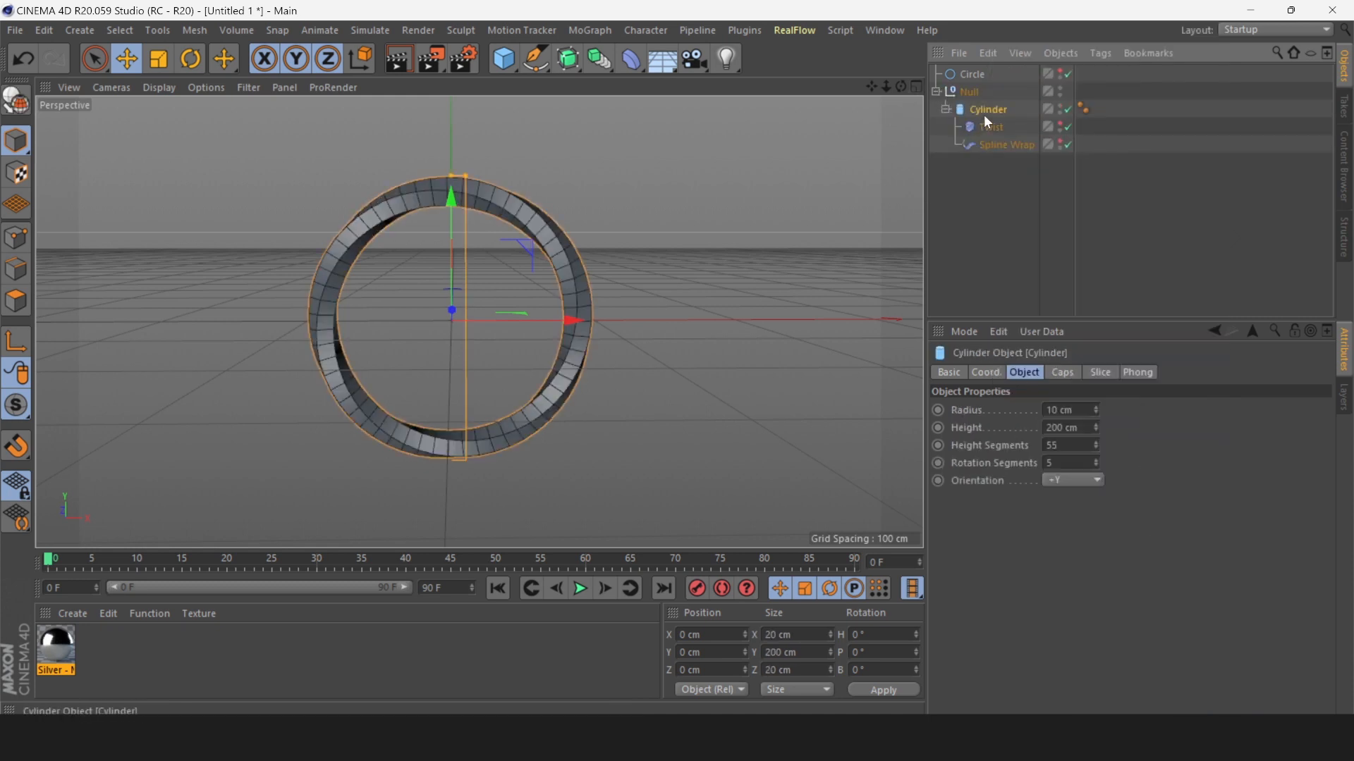
{"action": "left_click", "coordinate": [975, 177]}
{"action": "left_click_drag", "start_coordinate": [976, 178], "coordinate": [972, 99]}
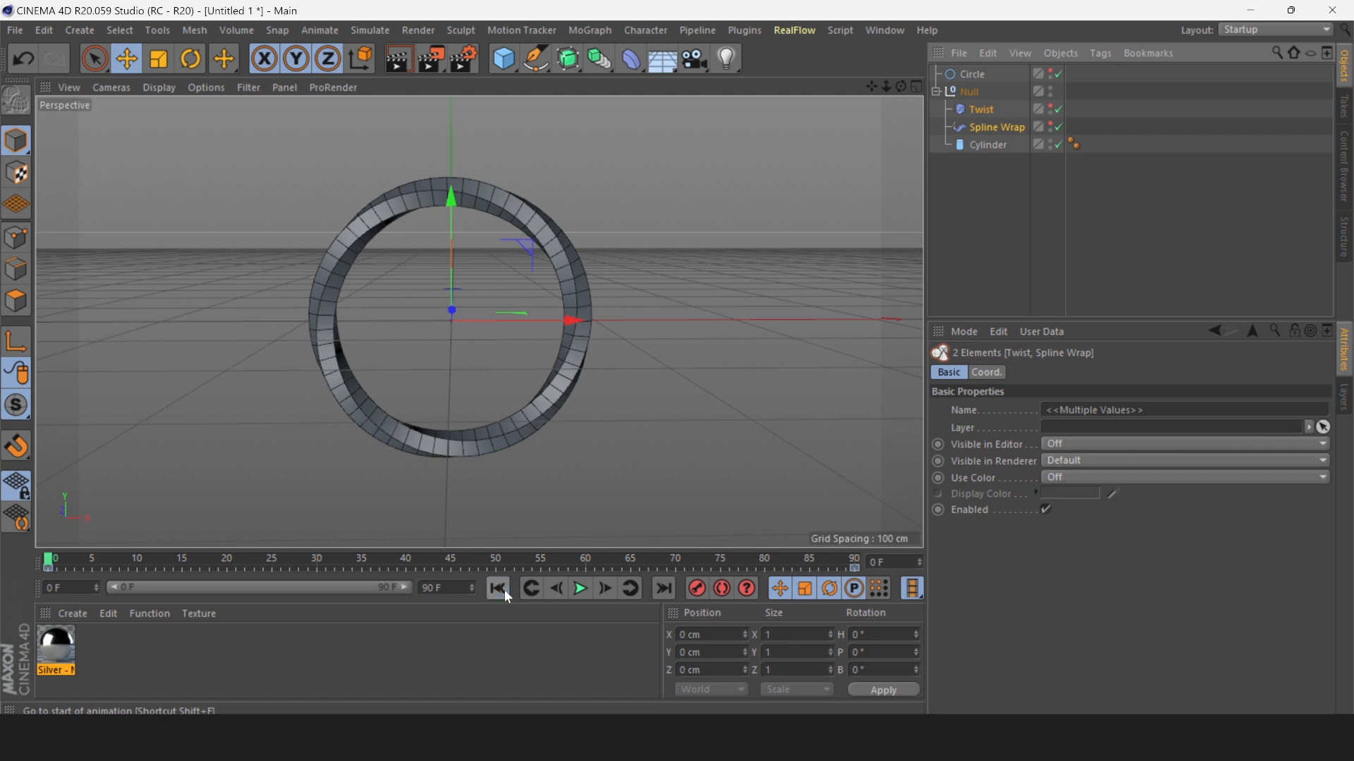
{"action": "left_click", "coordinate": [588, 591]}
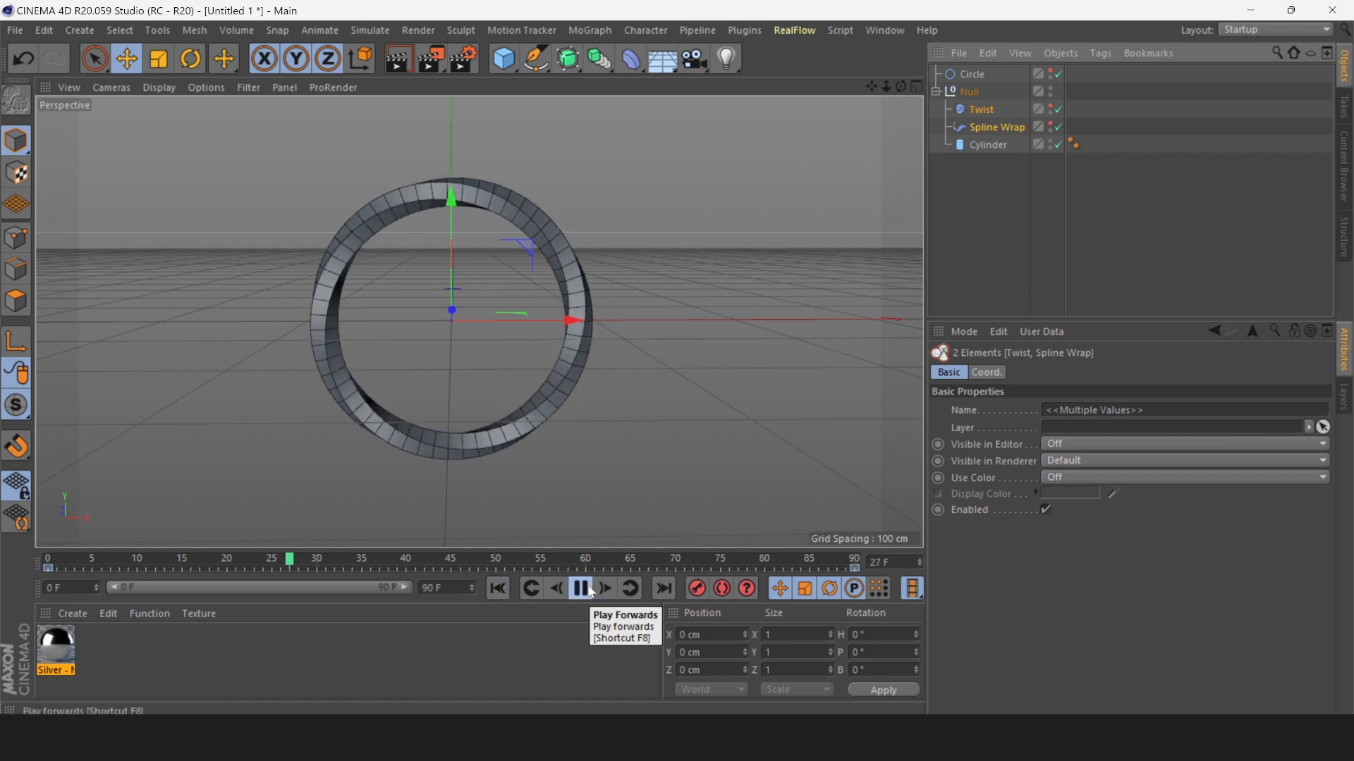
{"action": "left_click", "coordinate": [583, 590]}
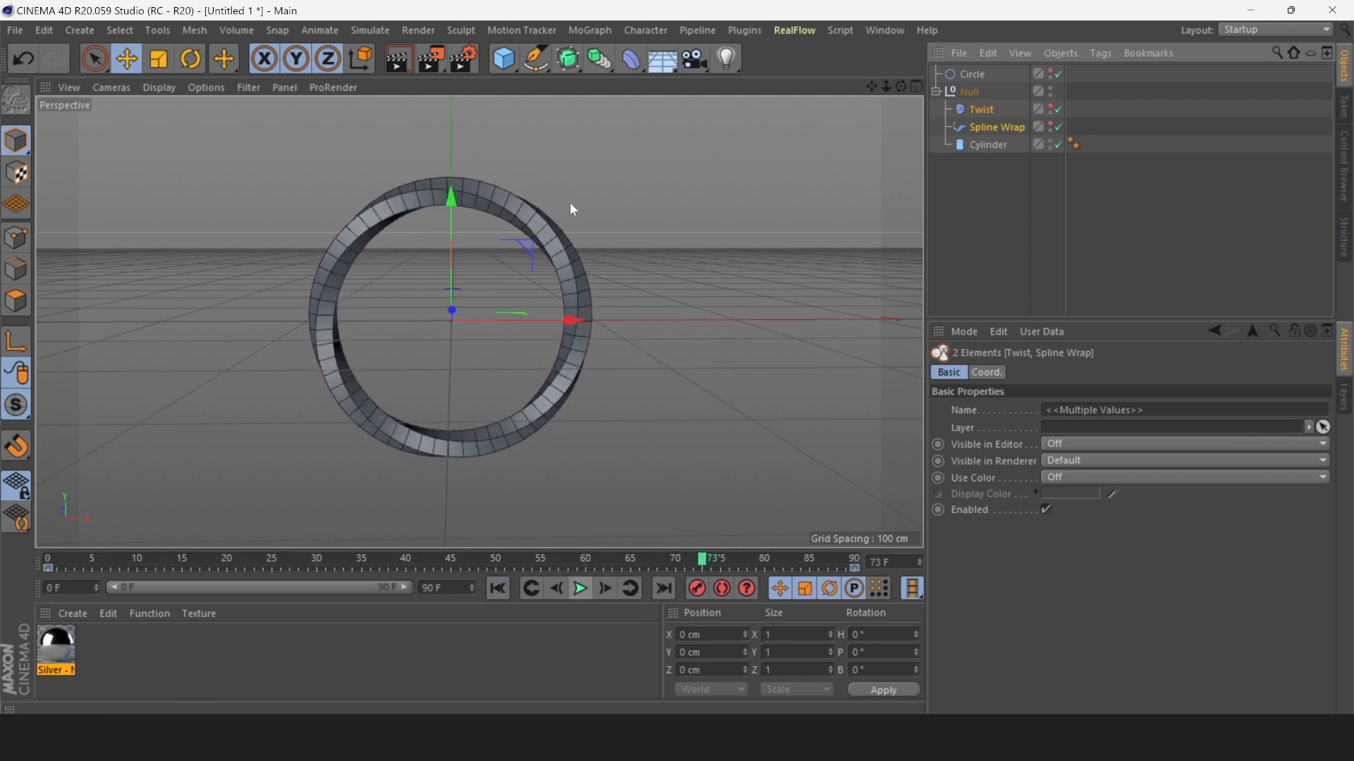
- Add a Cloner under the Null below Spline Wrap, make the Cylinder its child, and play the animation from frame 0
{"action": "left_click", "coordinate": [604, 68]}
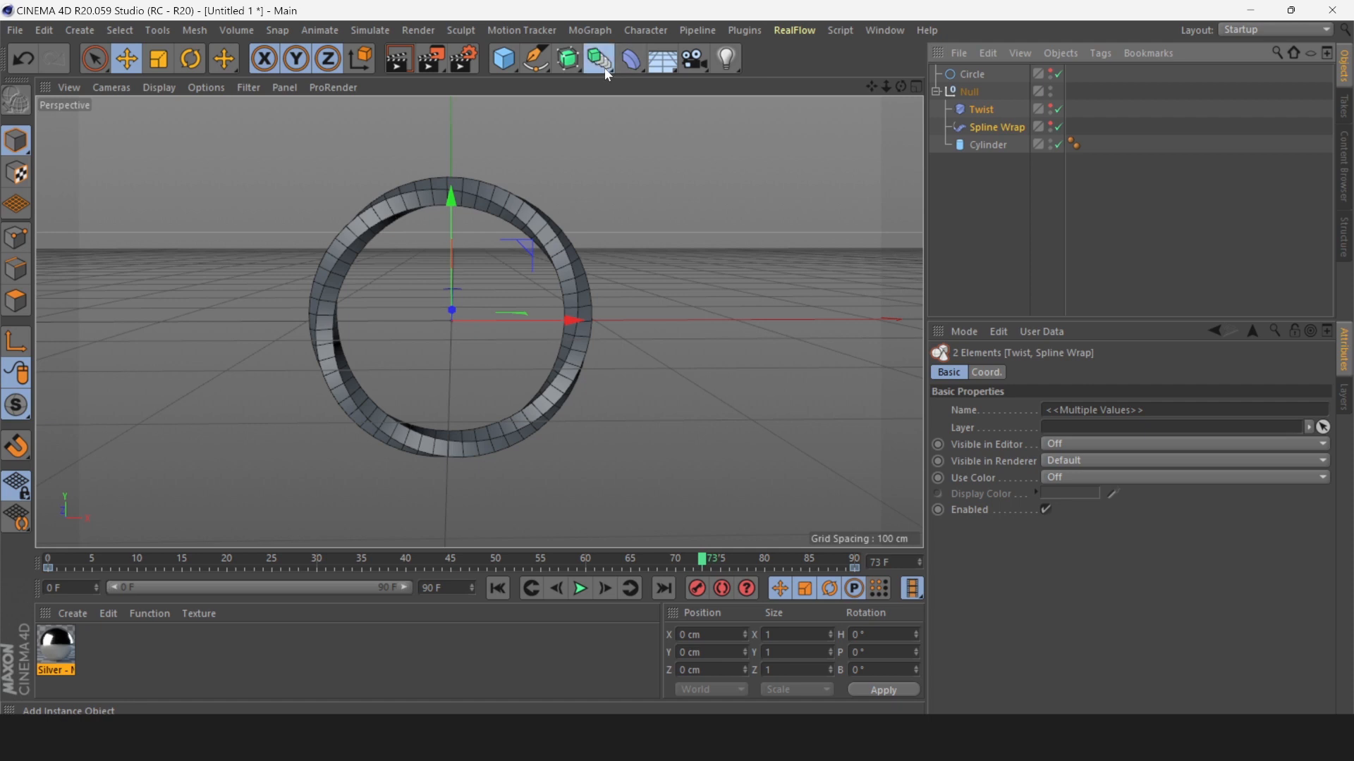
{"action": "left_click", "coordinate": [949, 178]}
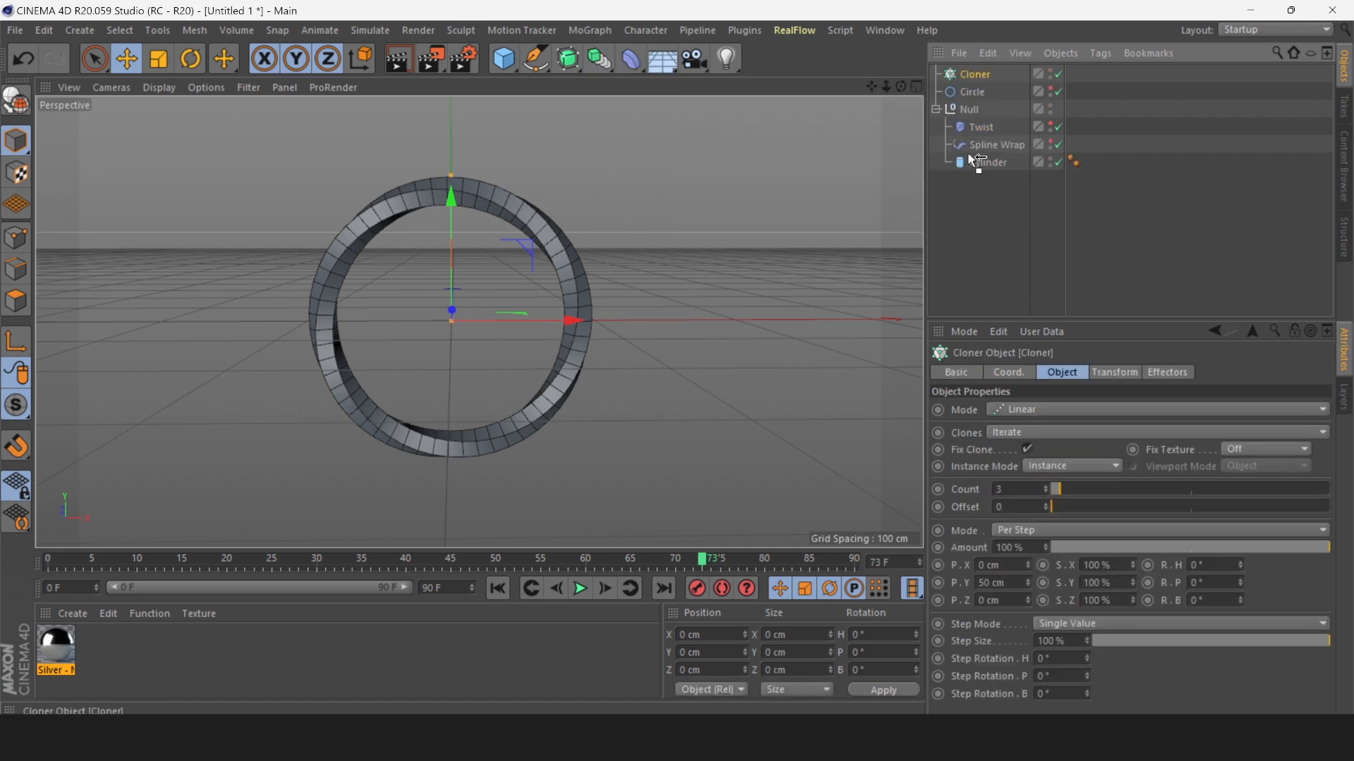
{"action": "mouse_move", "coordinate": [977, 160]}
{"action": "left_mouse_down"}
{"action": "mouse_move", "coordinate": [967, 152]}
{"action": "mouse_move", "coordinate": [987, 151]}
{"action": "left_mouse_up"}
{"action": "left_click", "coordinate": [984, 163]}
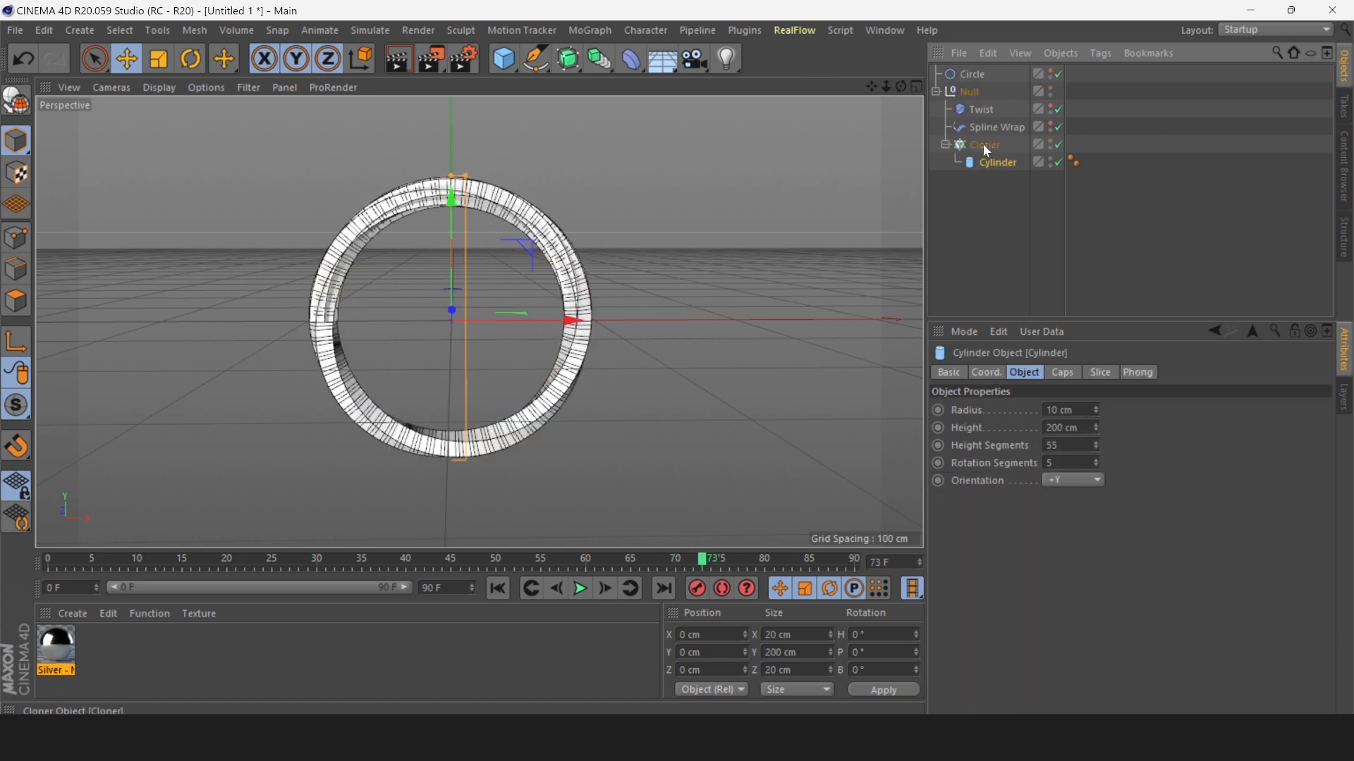
{"action": "left_click", "coordinate": [498, 588]}
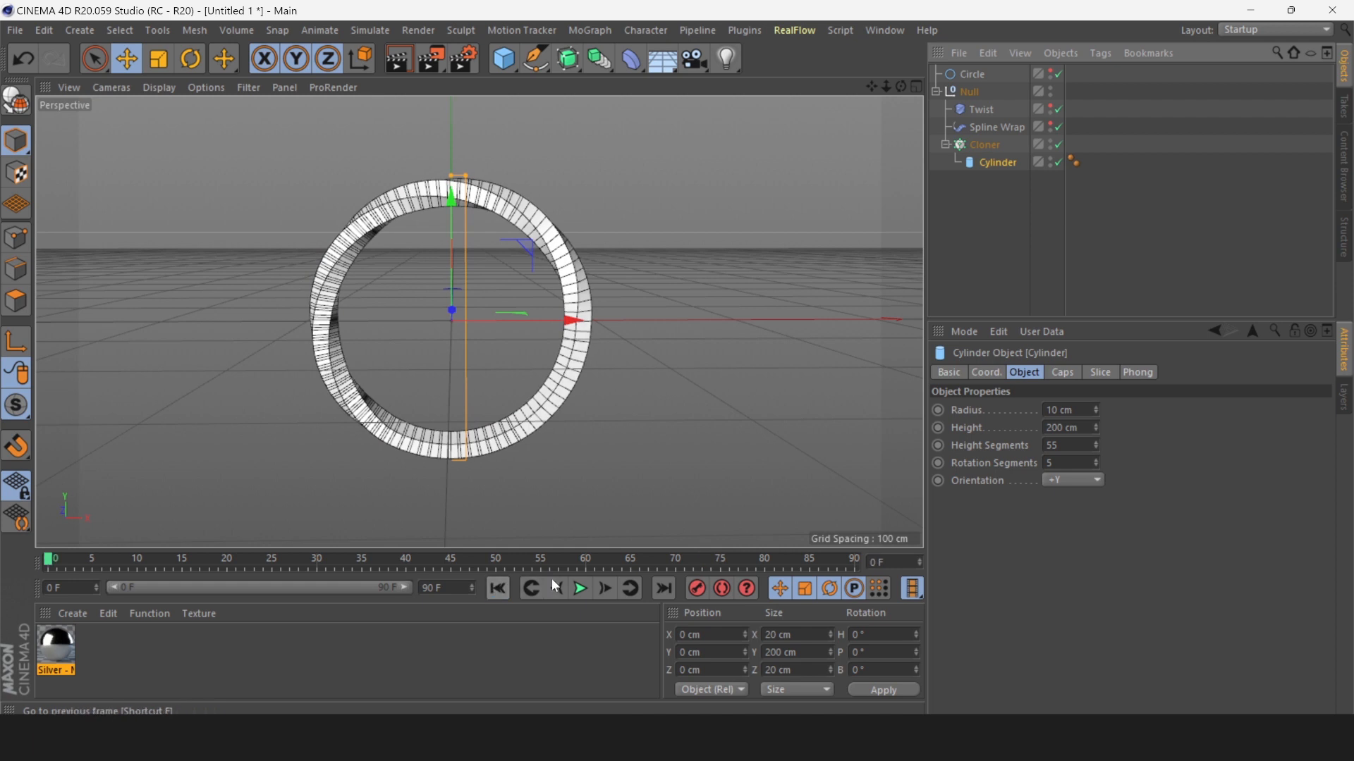
{"action": "left_click", "coordinate": [580, 588]}
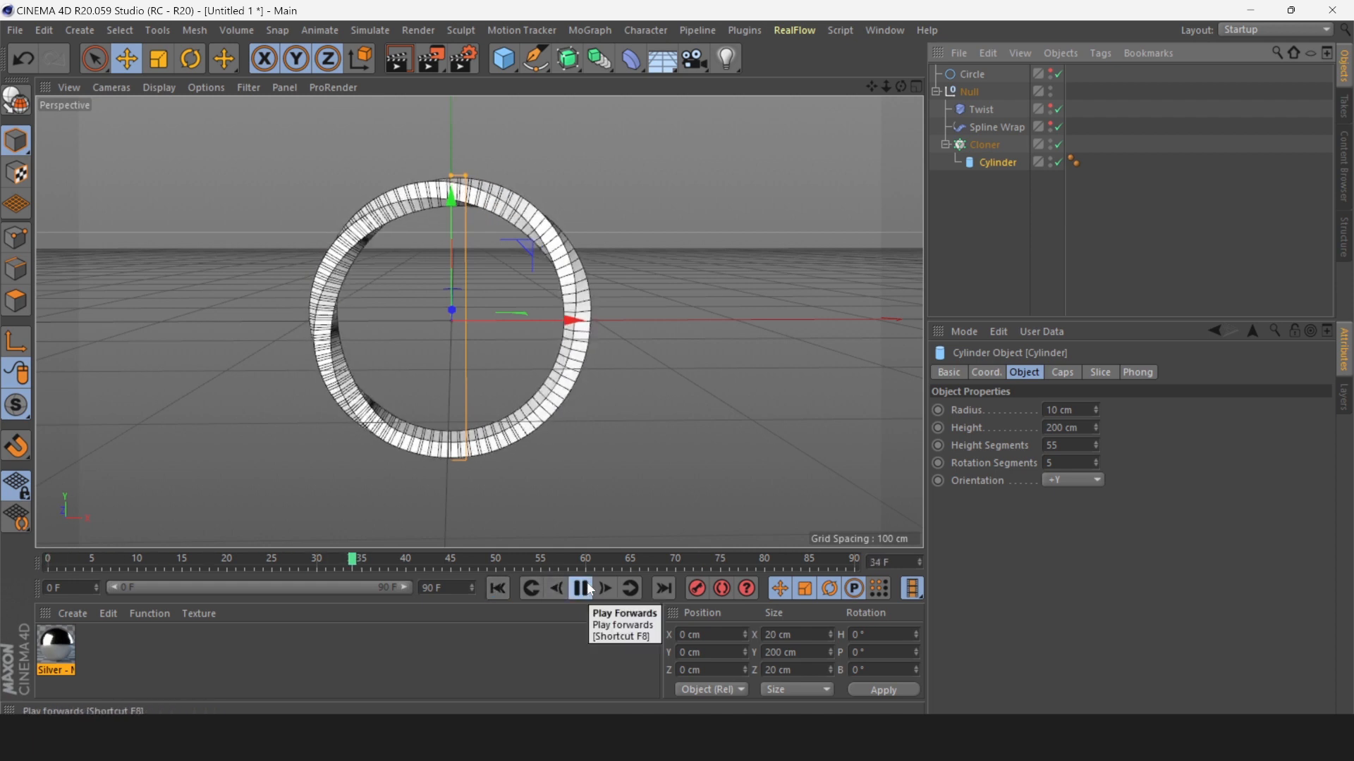
- Stop the playback and set the viewport display to Gouraud Shading without lines
{"action": "left_click", "coordinate": [583, 588]}
{"action": "left_click", "coordinate": [163, 87]}
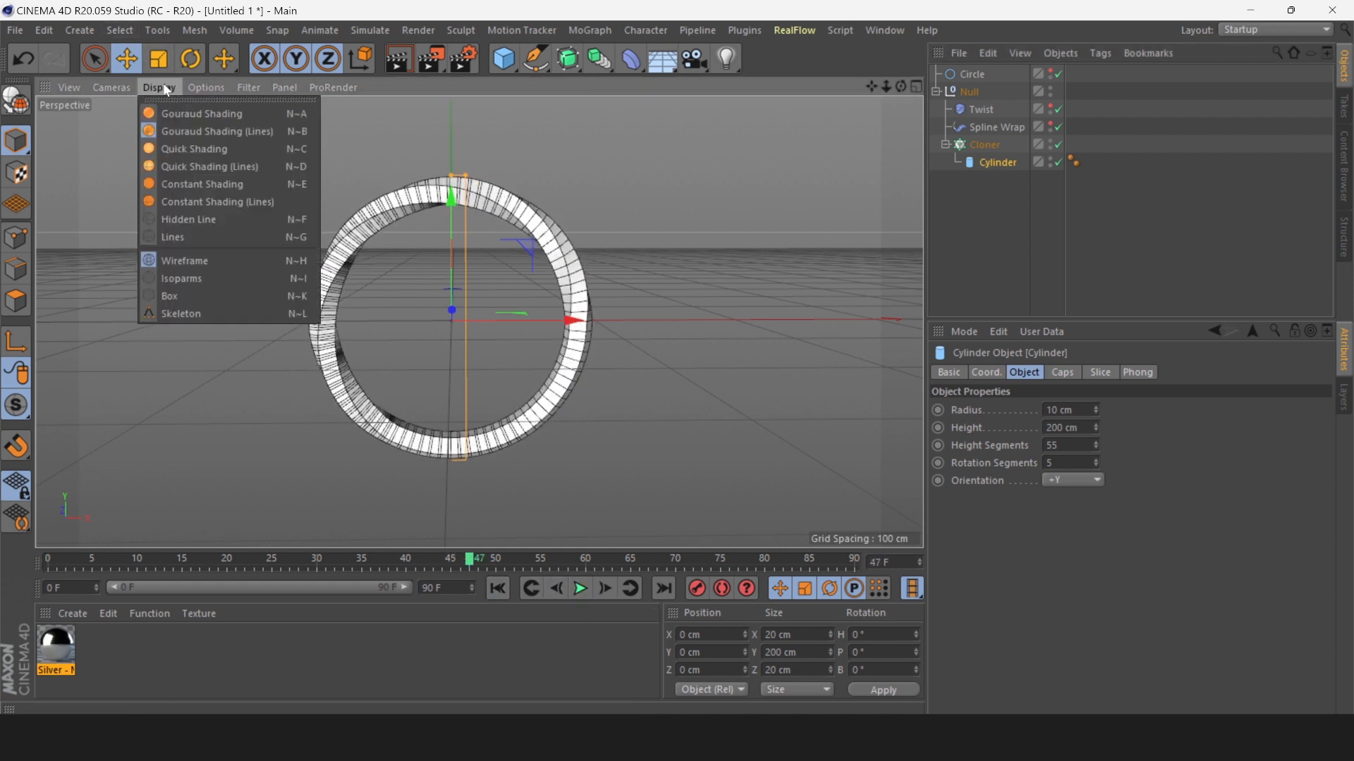
{"action": "left_click", "coordinate": [180, 114]}
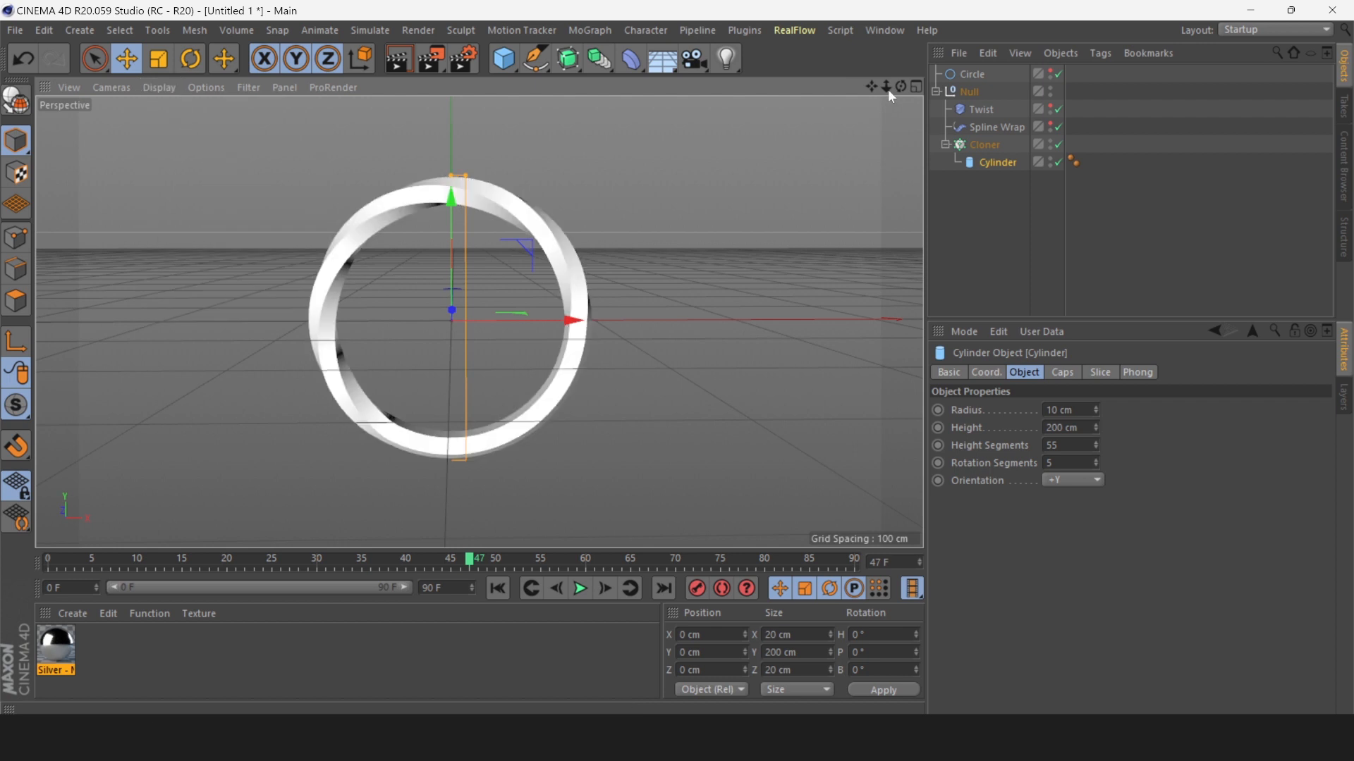
{"action": "left_click_drag", "start_coordinate": [901, 86], "coordinate": [860, 89]}
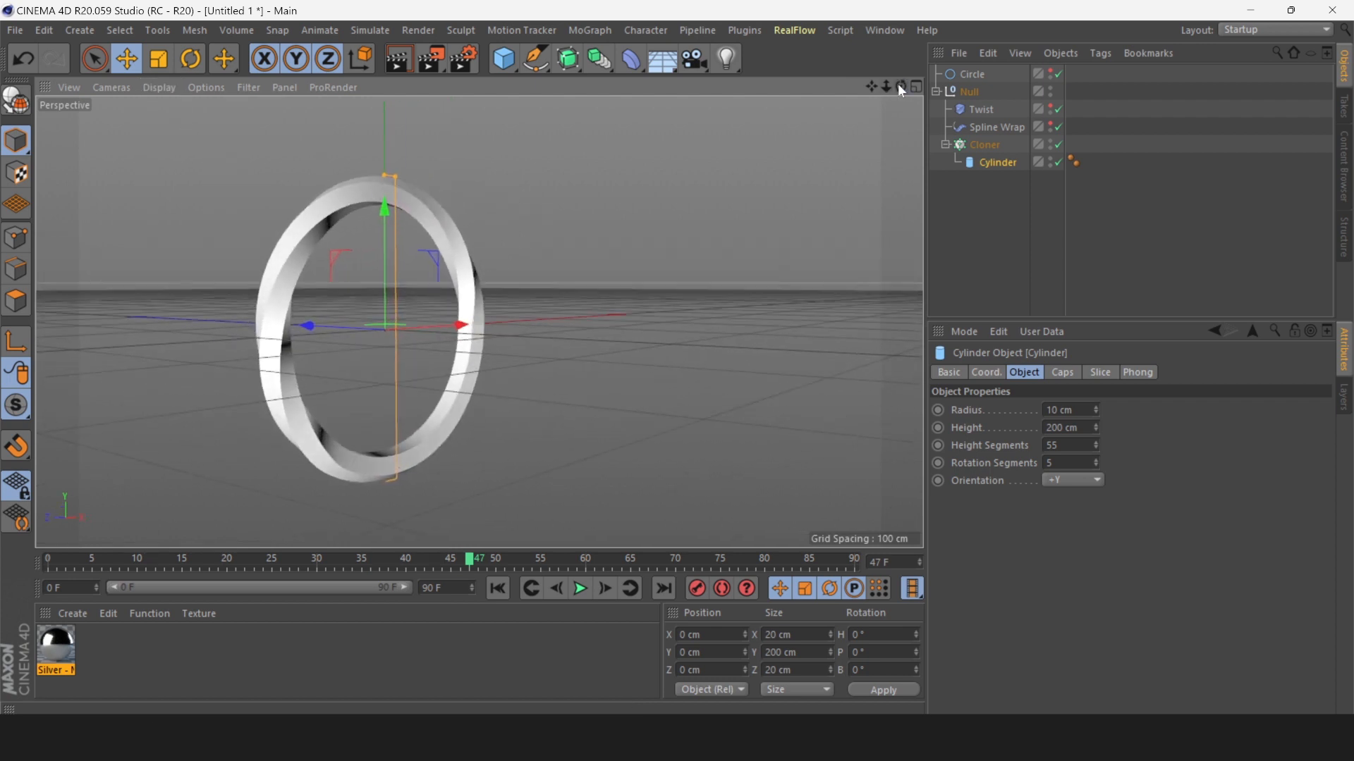
- Set the Cloner's mode to Grid Array with a count of 3 × 1 × 3
{"action": "left_click", "coordinate": [987, 144]}
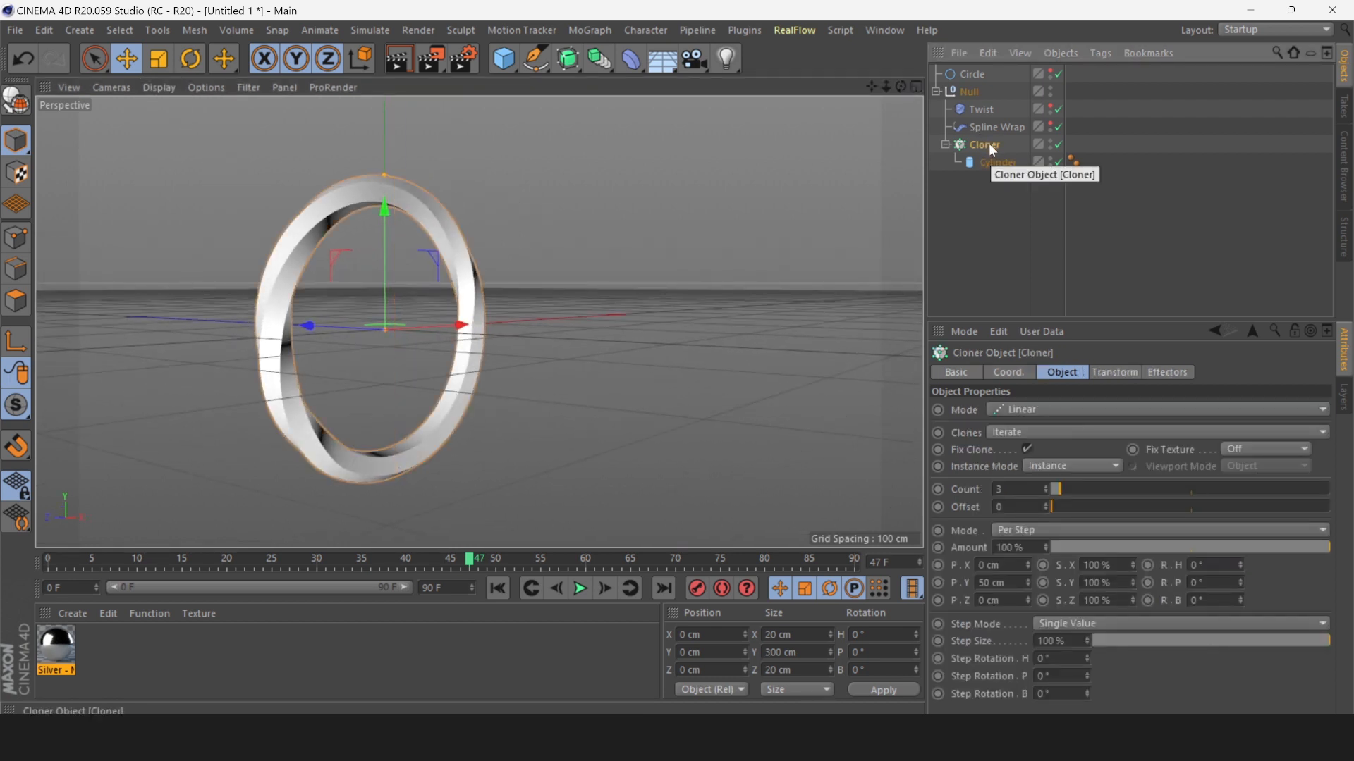
{"action": "left_click", "coordinate": [1016, 409]}
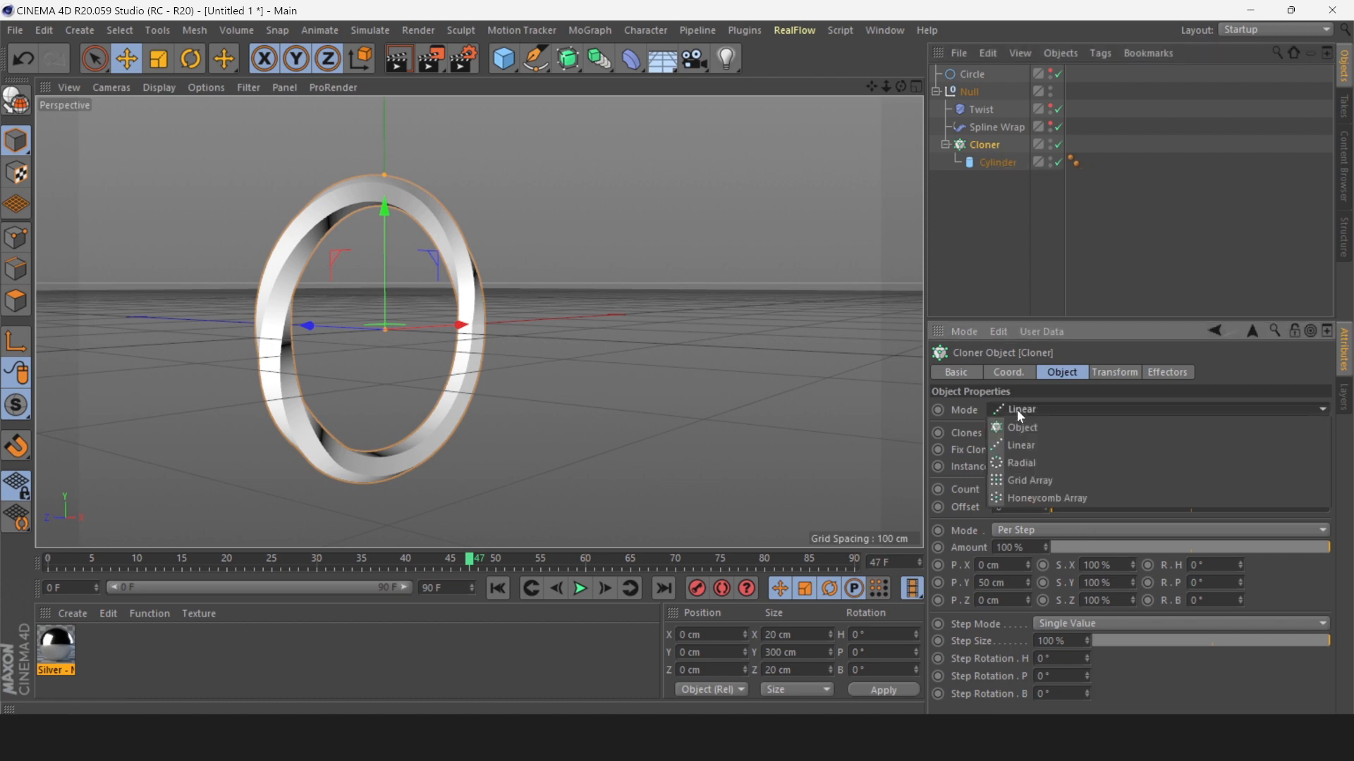
{"action": "left_click", "coordinate": [1045, 479]}
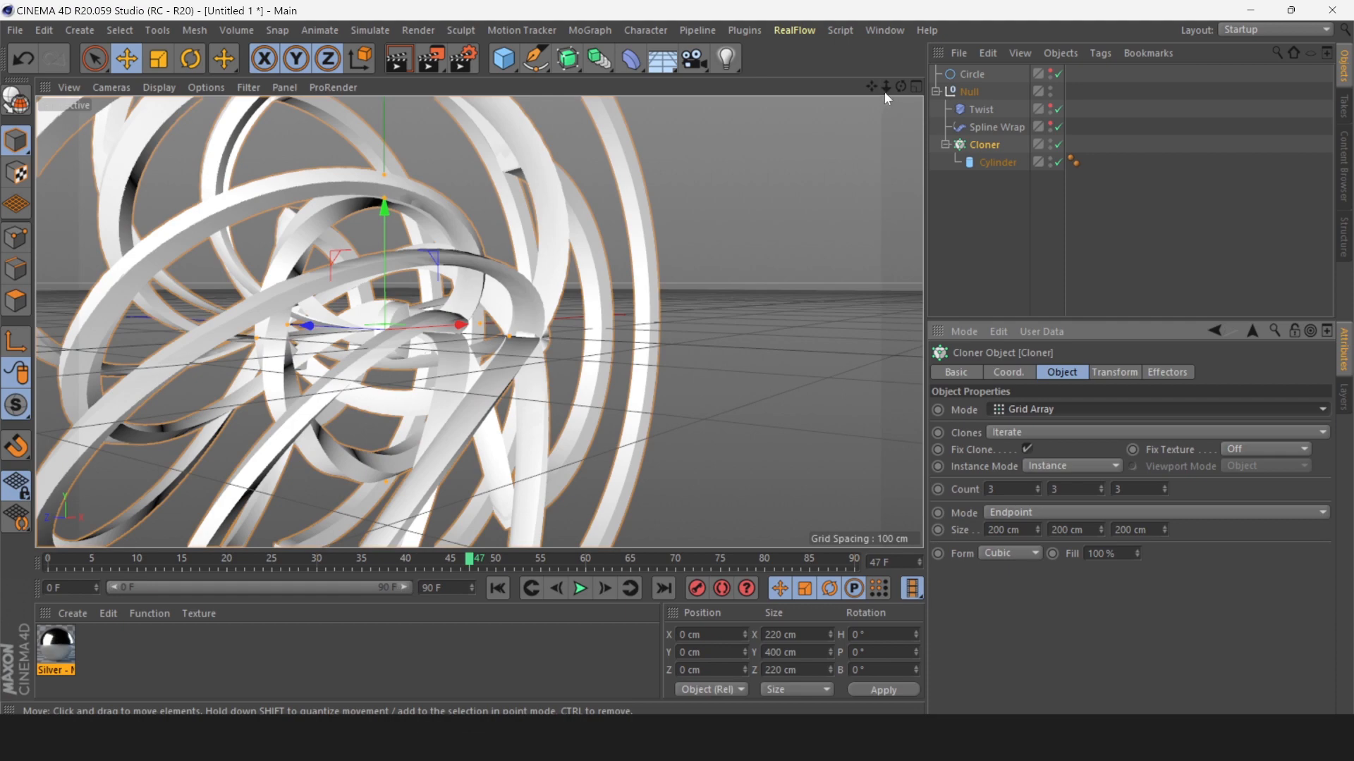
{"action": "mouse_move", "coordinate": [887, 86]}
{"action": "left_mouse_down"}
{"action": "mouse_move", "coordinate": [804, 92]}
{"action": "mouse_move", "coordinate": [898, 86]}
{"action": "left_mouse_up"}
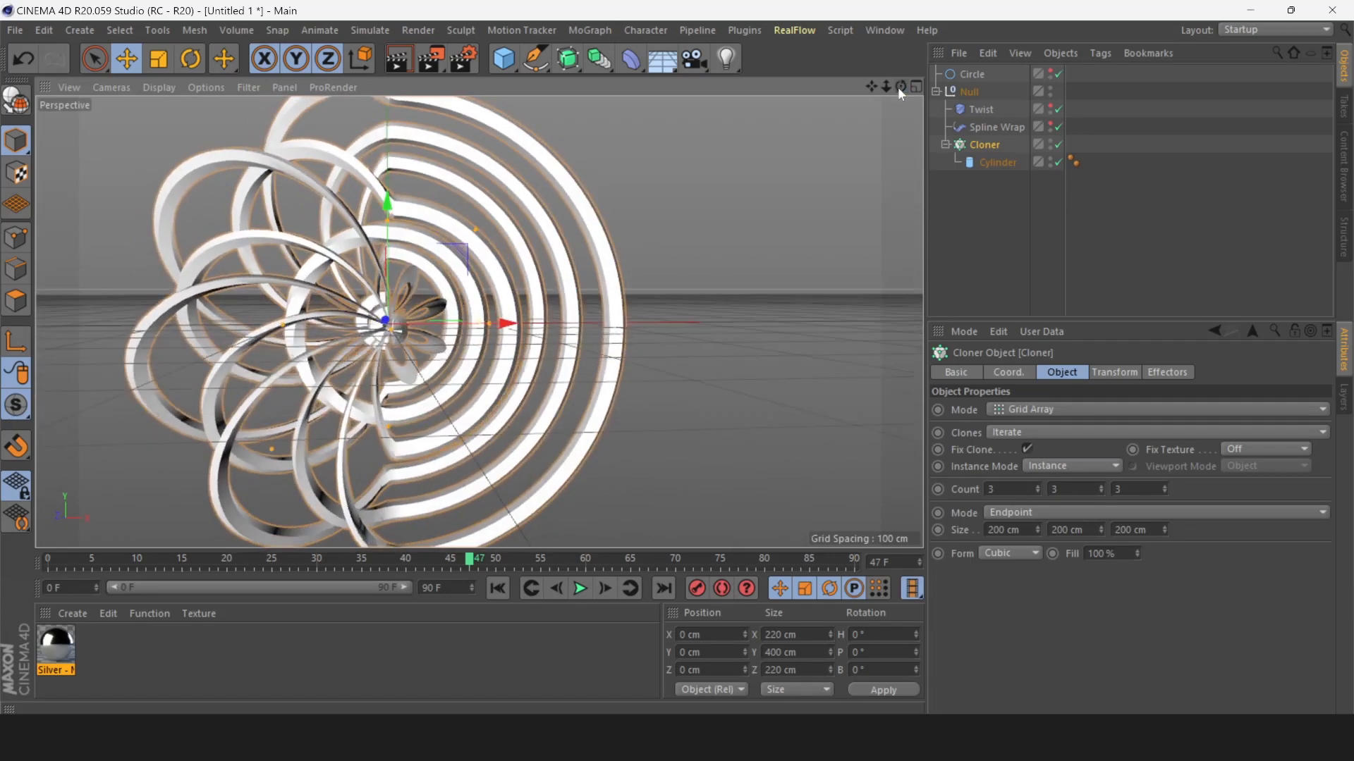
{"action": "left_click", "coordinate": [1099, 490]}
{"action": "left_click", "coordinate": [1100, 490]}
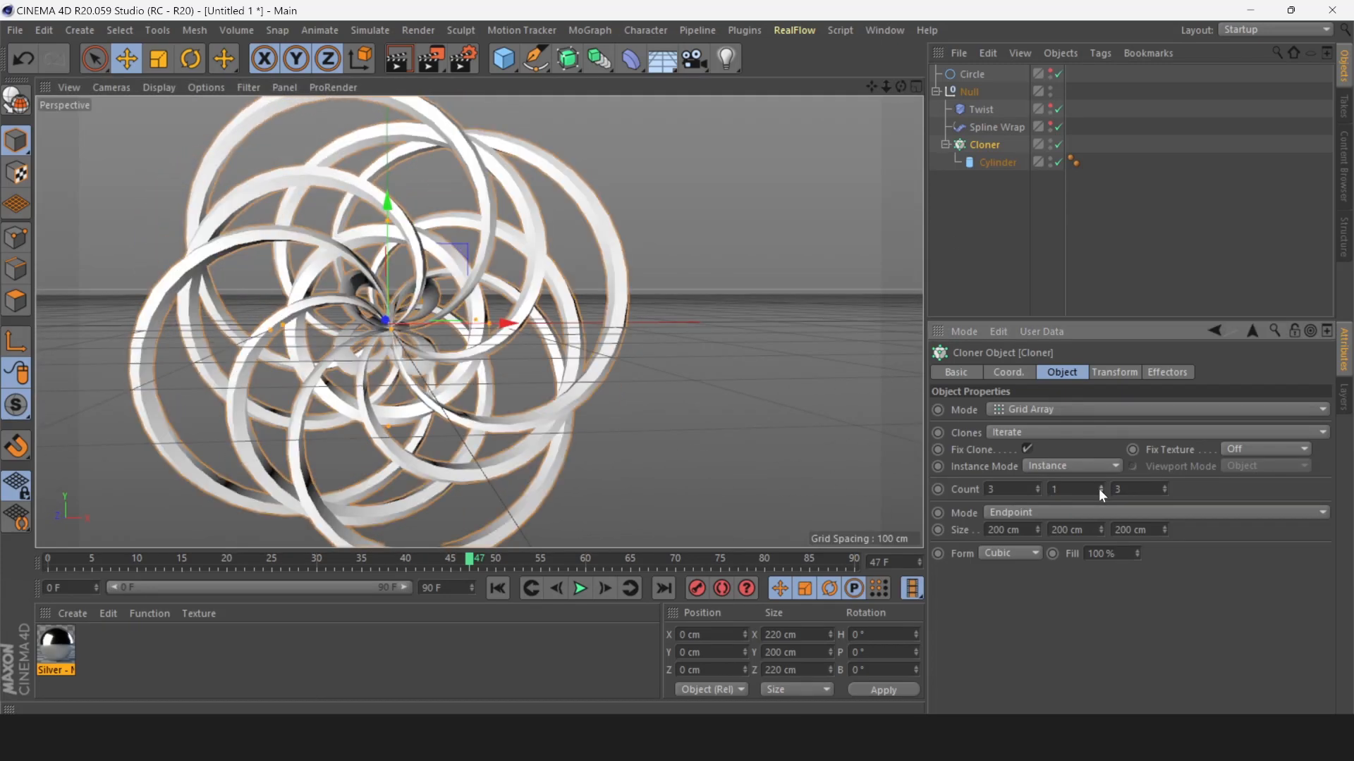
- Play the grid-cloned rings from frame 0, view them from another angle, and stop playback
{"action": "left_click", "coordinate": [496, 588]}
{"action": "left_click", "coordinate": [580, 588]}
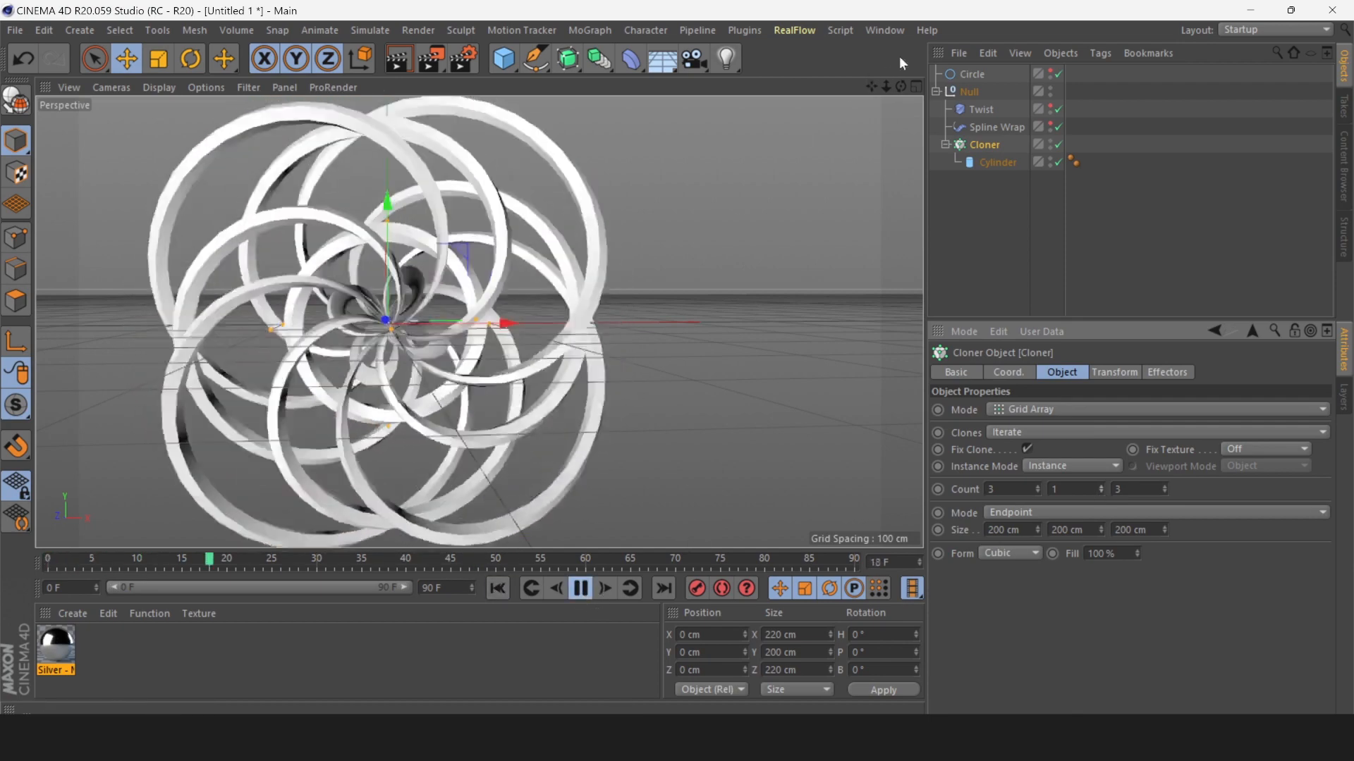
{"action": "left_click_drag", "start_coordinate": [900, 87], "coordinate": [905, 114]}
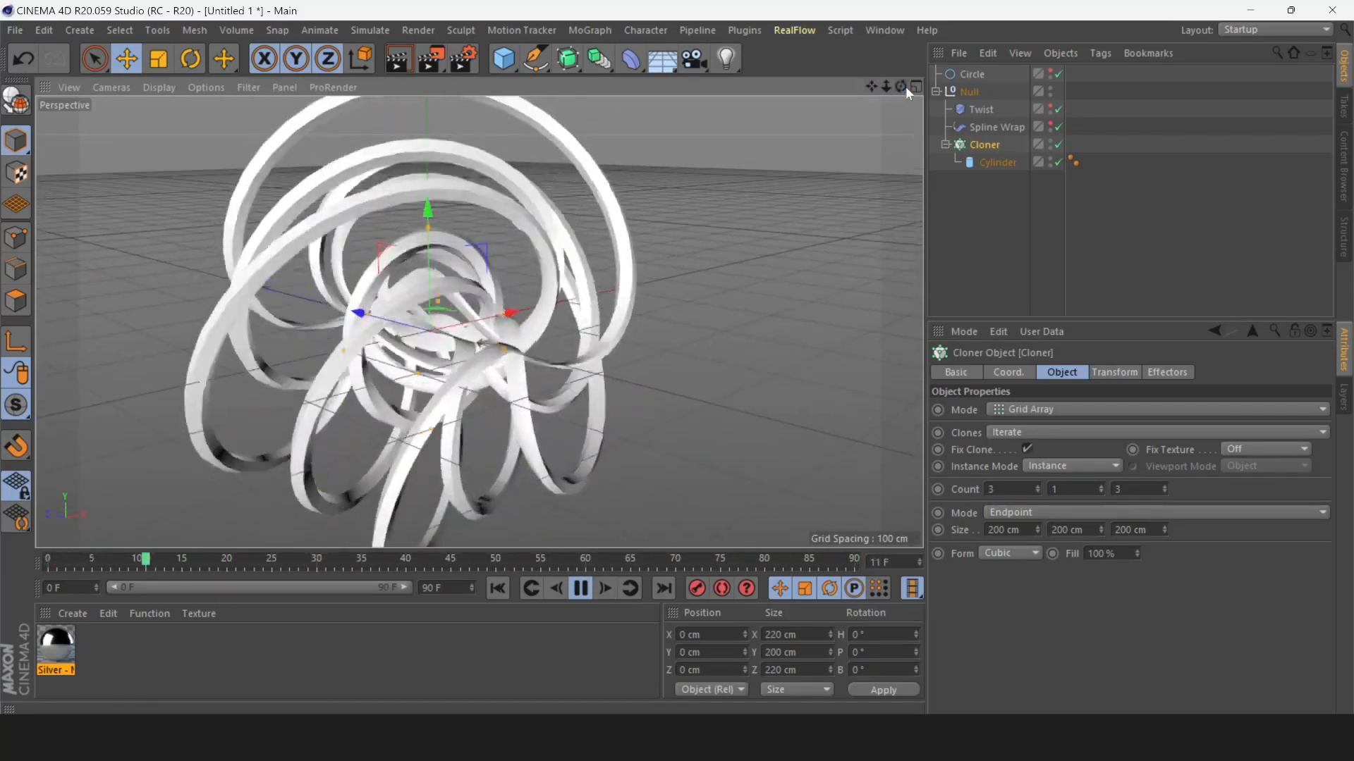
{"action": "left_click", "coordinate": [581, 588]}
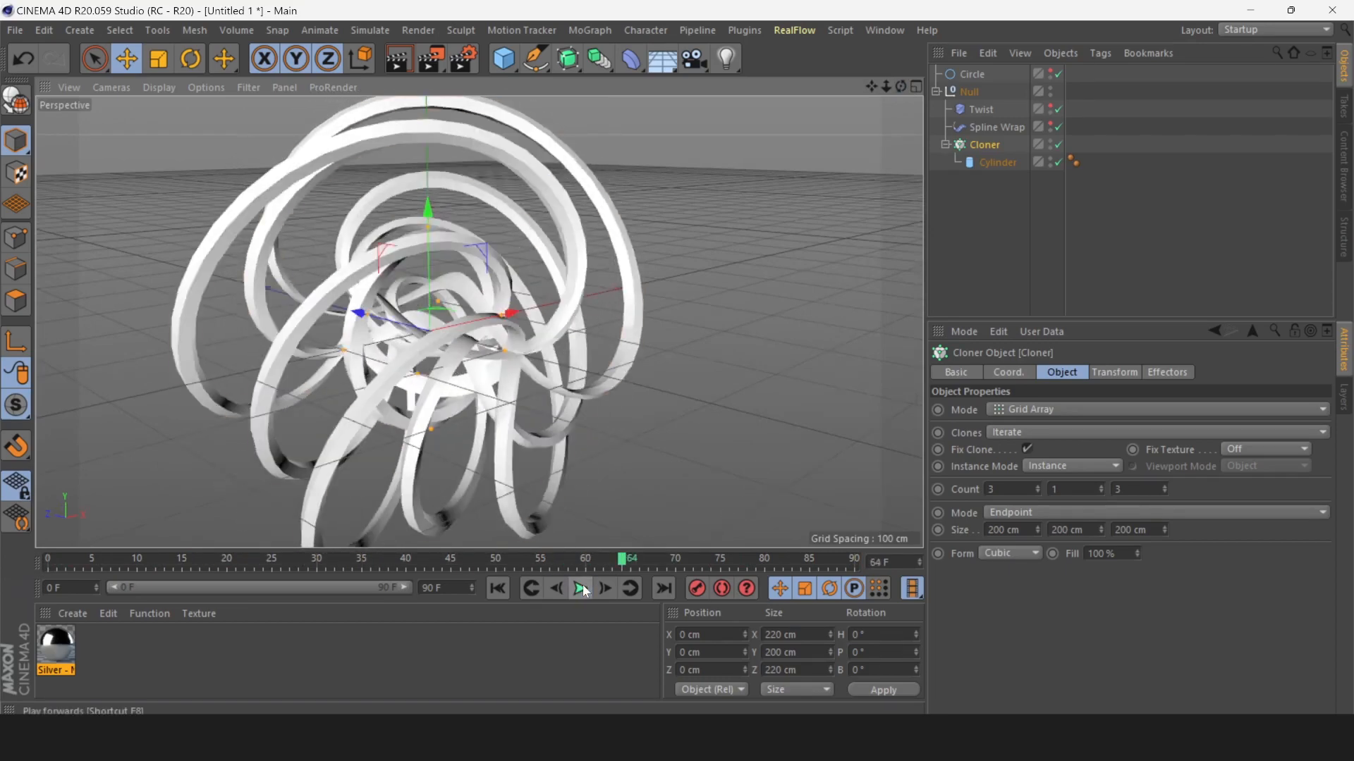
- Reduce the Cloner's grid size to 100 cm in X and 100 cm in Z
{"action": "mouse_move", "coordinate": [886, 91]}
{"action": "left_mouse_down"}
{"action": "mouse_move", "coordinate": [917, 88]}
{"action": "mouse_move", "coordinate": [873, 83]}
{"action": "left_mouse_up"}
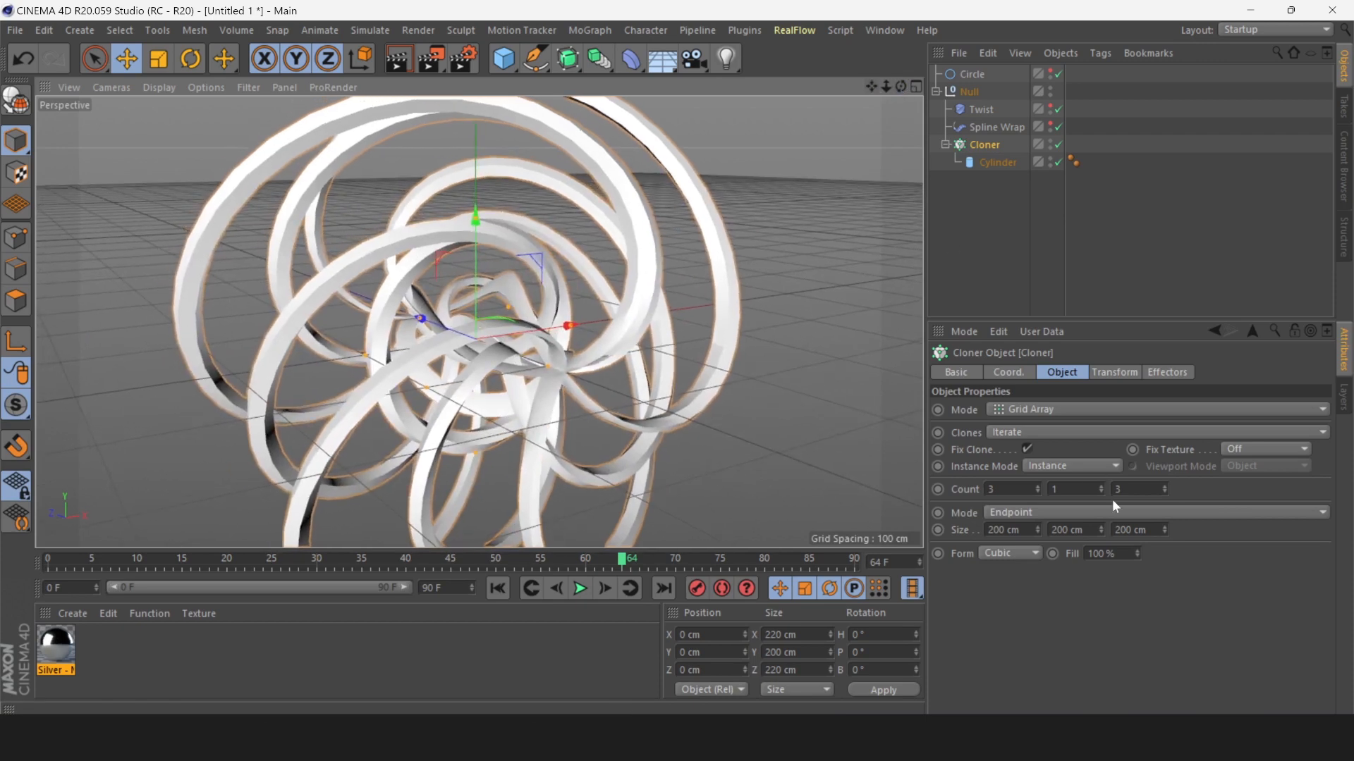
{"action": "left_click_drag", "start_coordinate": [1101, 530], "coordinate": [1101, 539]}
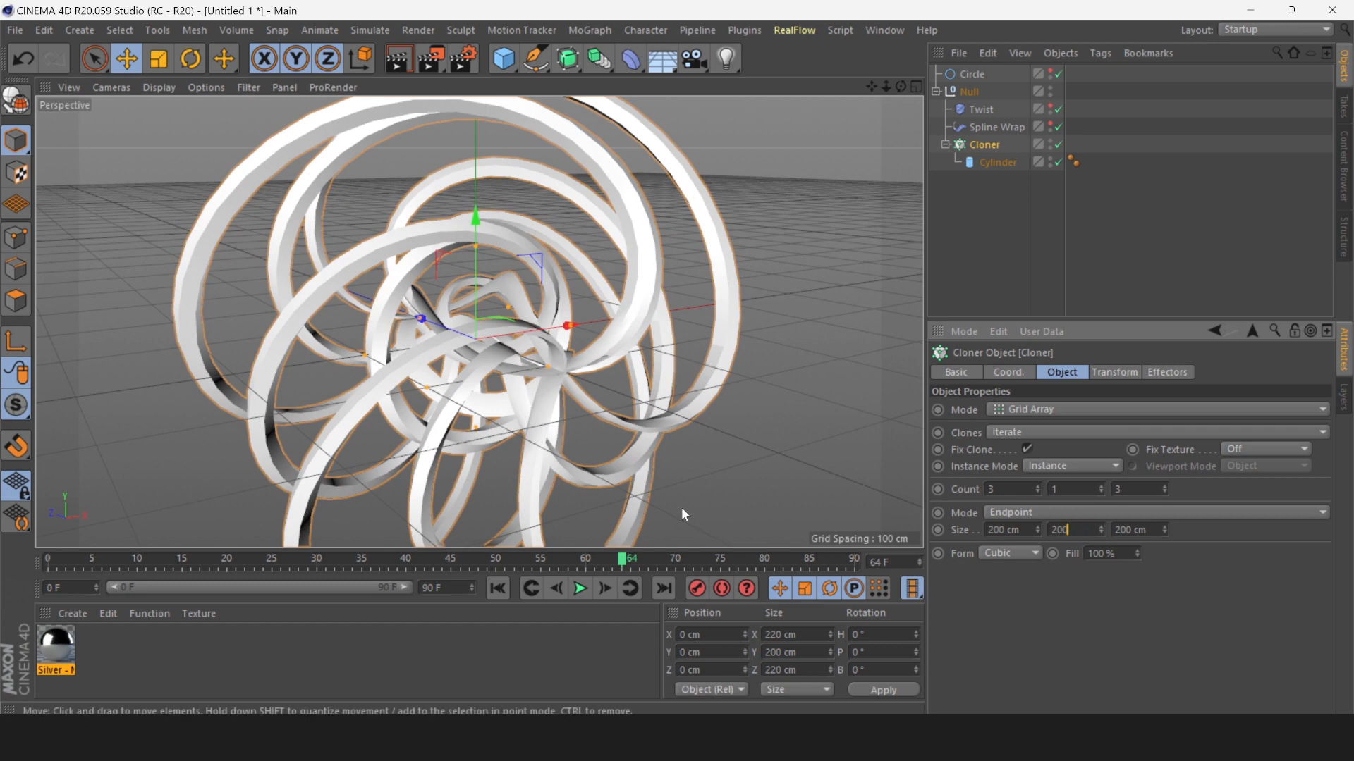
{"action": "left_click", "coordinate": [1024, 529]}
{"action": "left_click_drag", "start_coordinate": [1161, 532], "coordinate": [859, 559]}
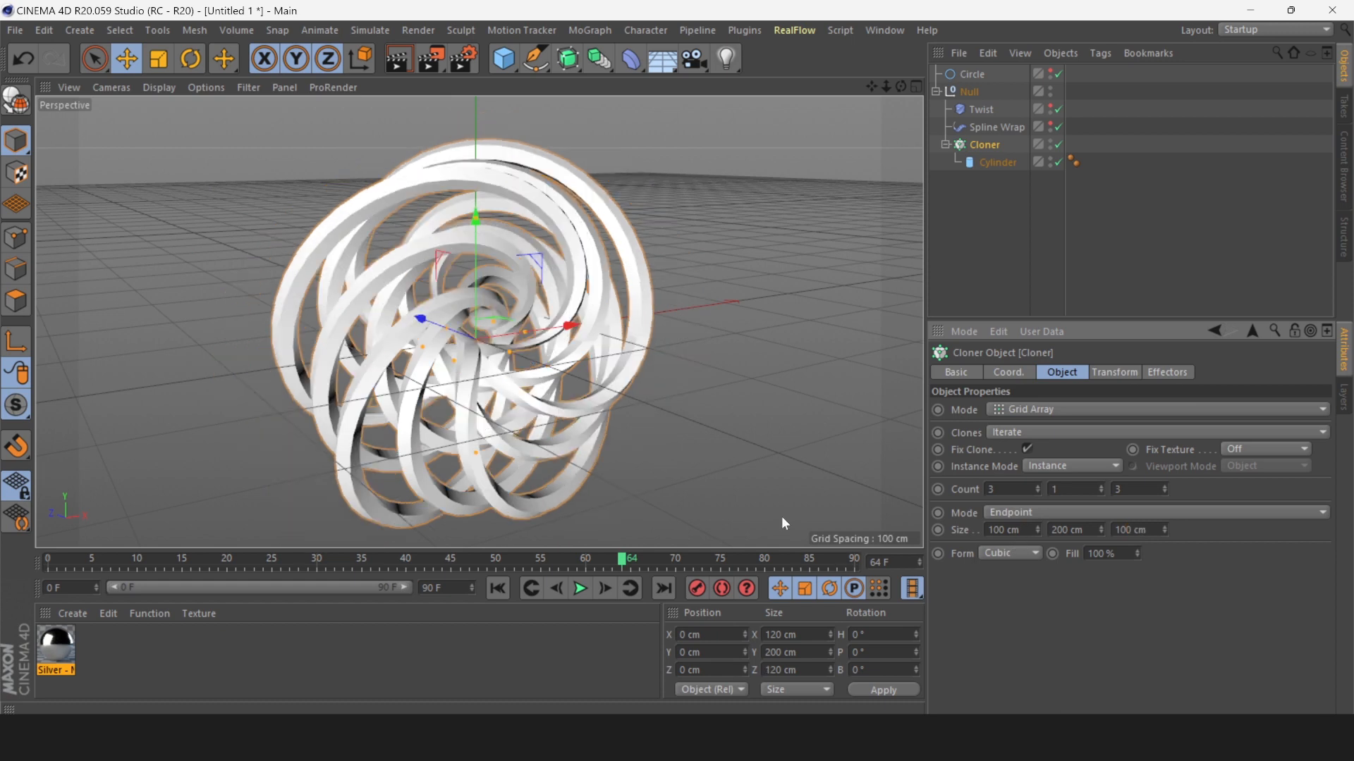
- Replay the tighter ring arrangement from frame 0, inspect it from above and up close, and stop playback
{"action": "left_click", "coordinate": [495, 593]}
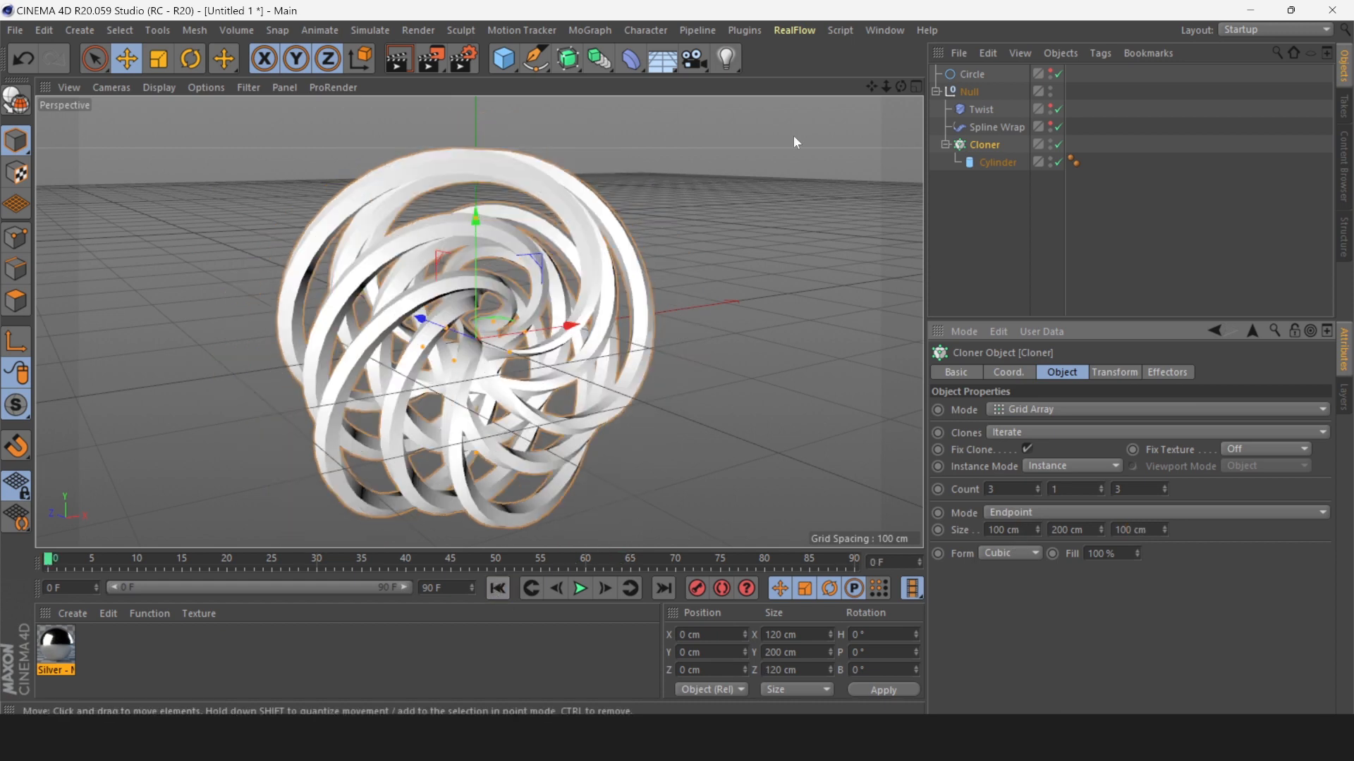
{"action": "left_click_drag", "start_coordinate": [889, 90], "coordinate": [902, 95]}
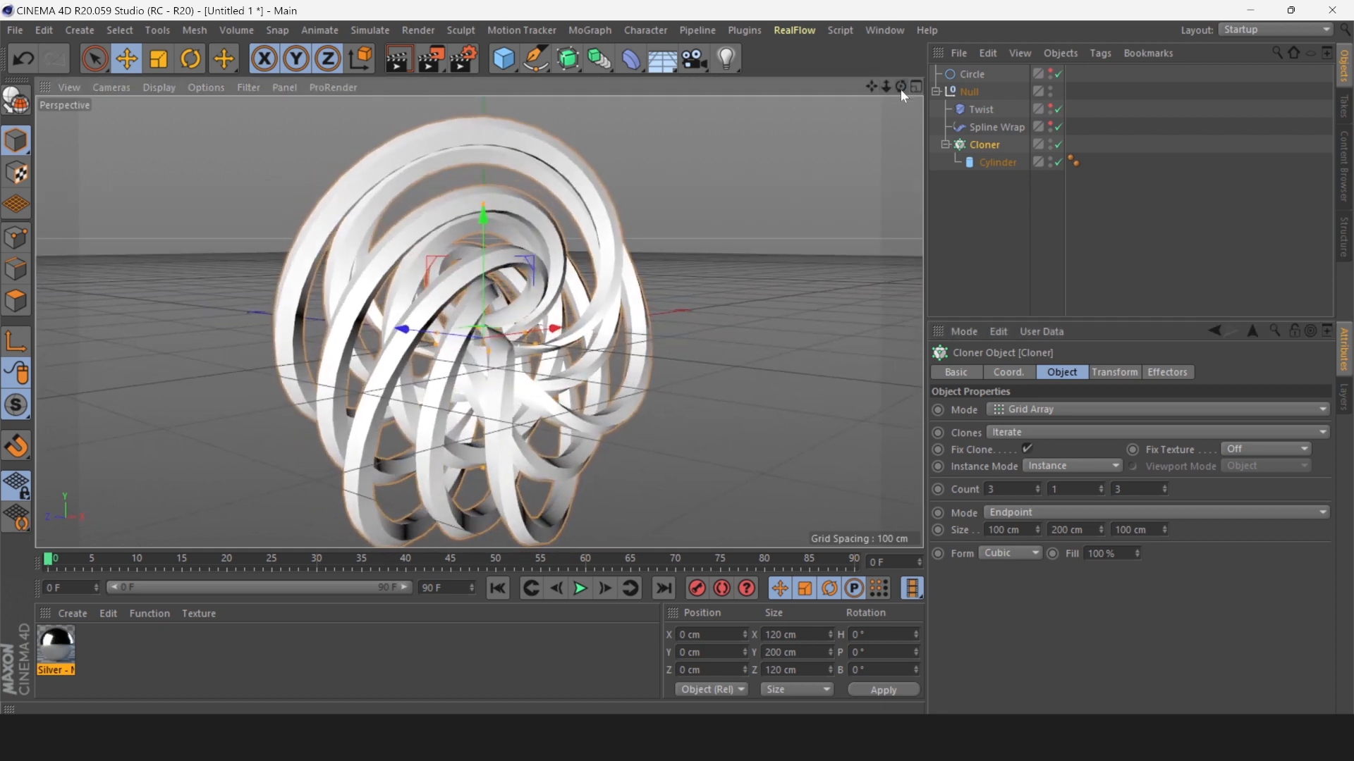
{"action": "left_click", "coordinate": [581, 589]}
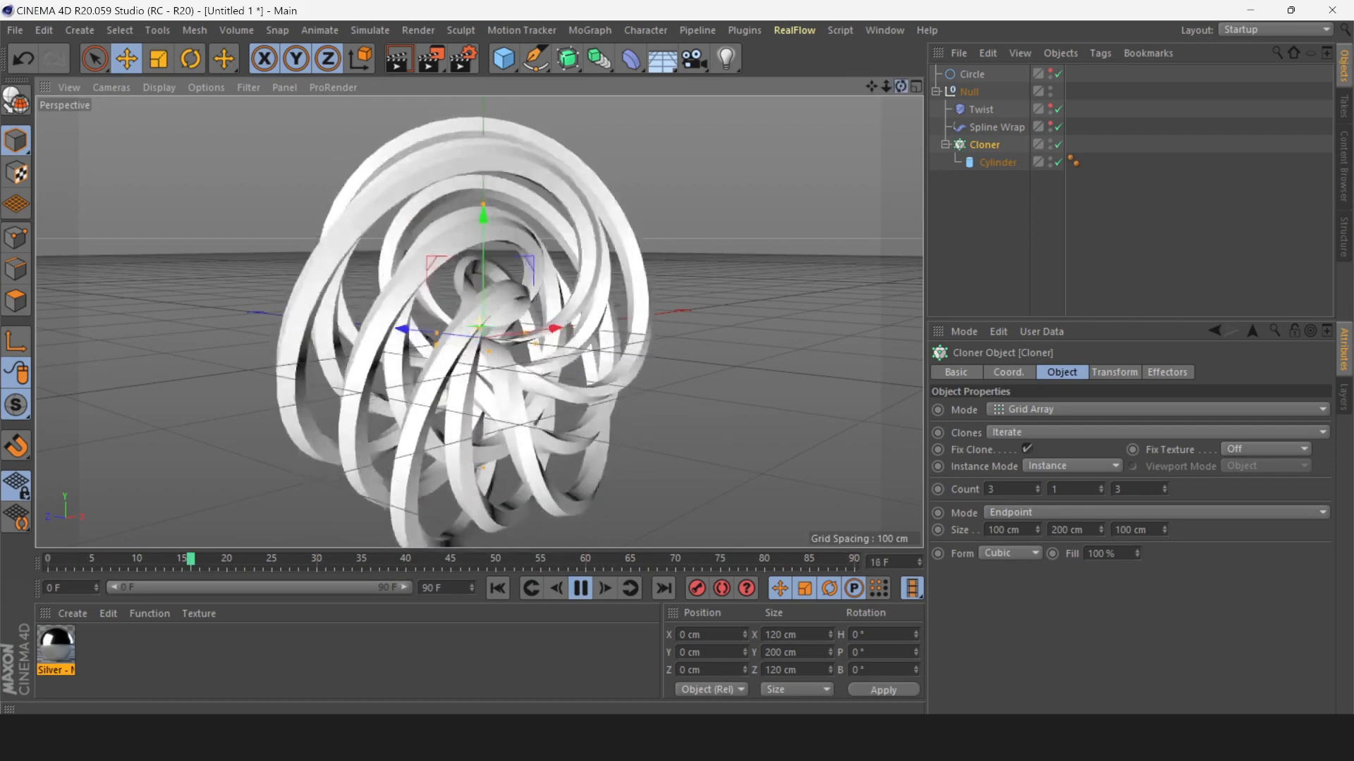
{"action": "left_click_drag", "start_coordinate": [901, 85], "coordinate": [881, 169]}
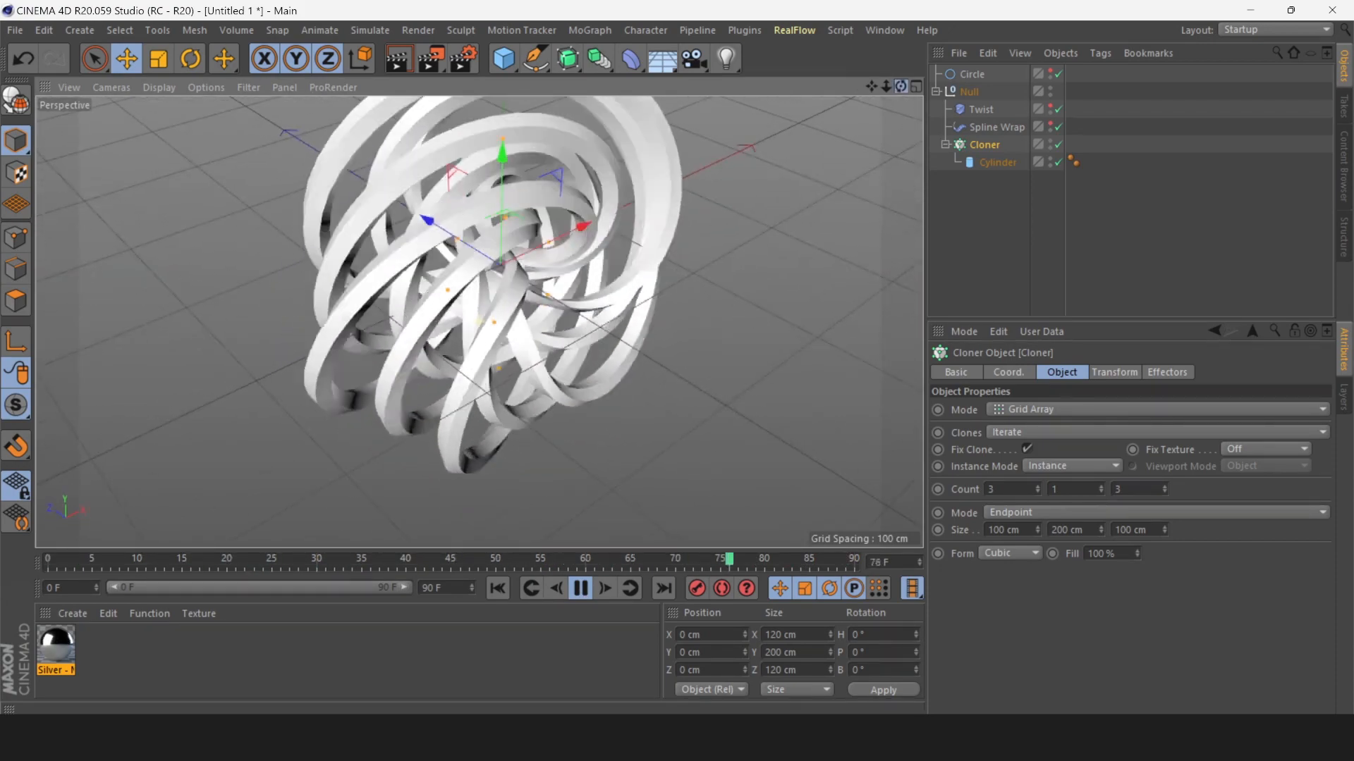
{"action": "left_click_drag", "start_coordinate": [886, 86], "coordinate": [886, 156]}
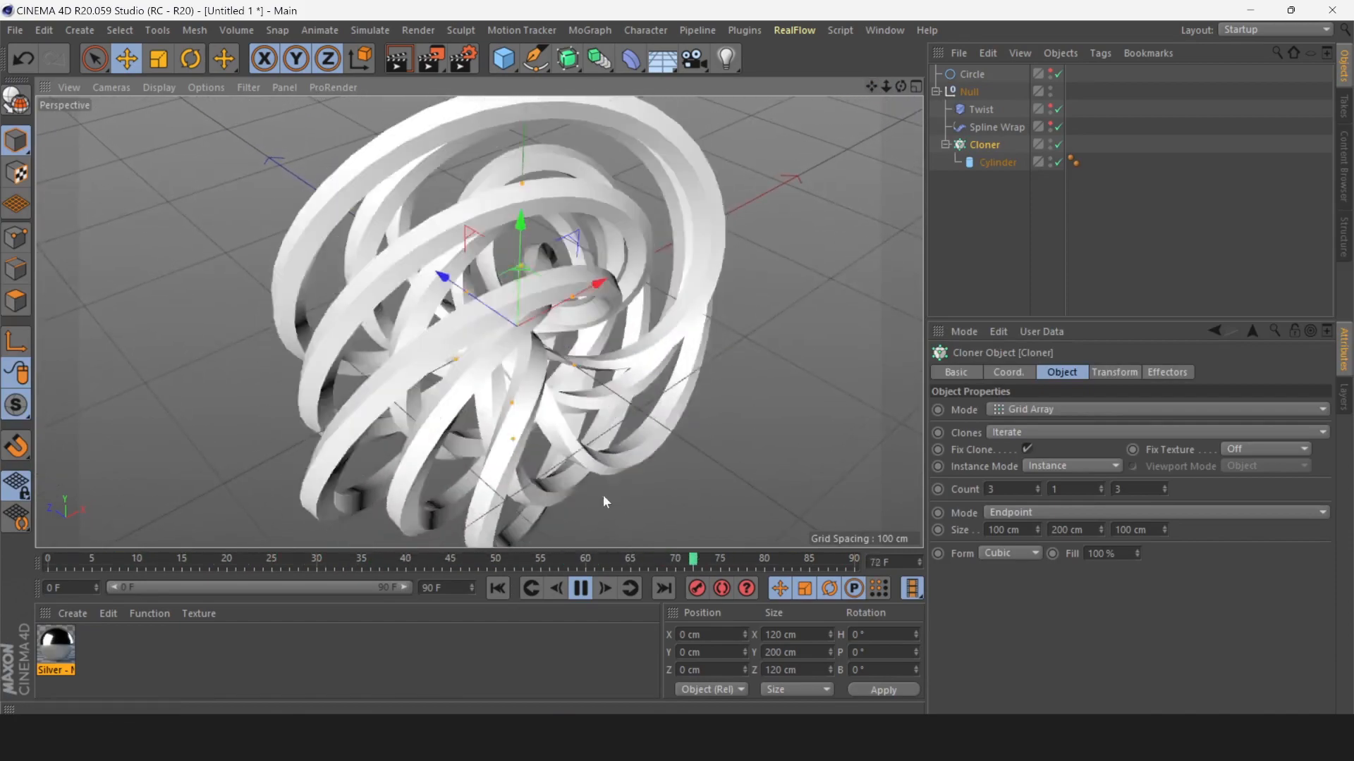
{"action": "left_click", "coordinate": [580, 588]}
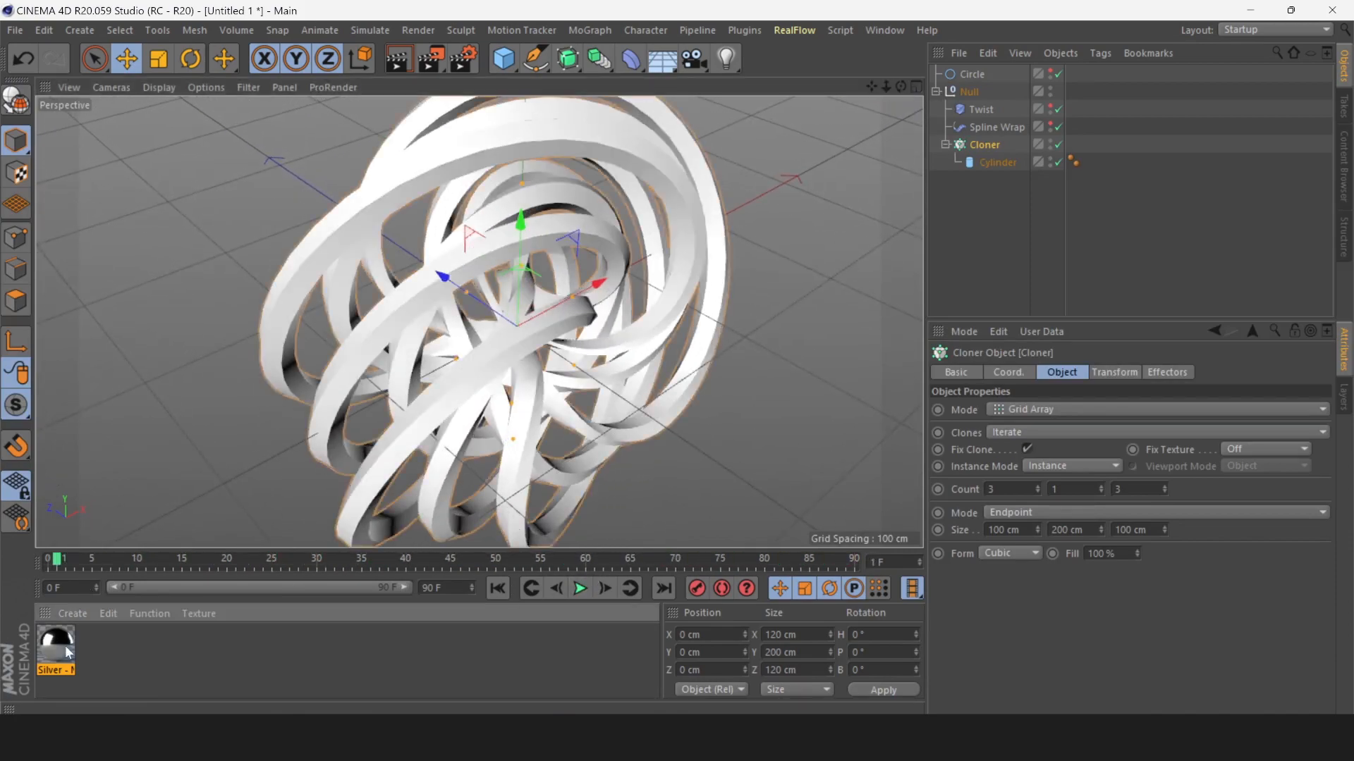
- Apply the Silver - Macro Scratches material to the Cloner and set the Cylinder's Rotation Segments to 4
{"action": "left_click_drag", "start_coordinate": [986, 149], "coordinate": [985, 151]}
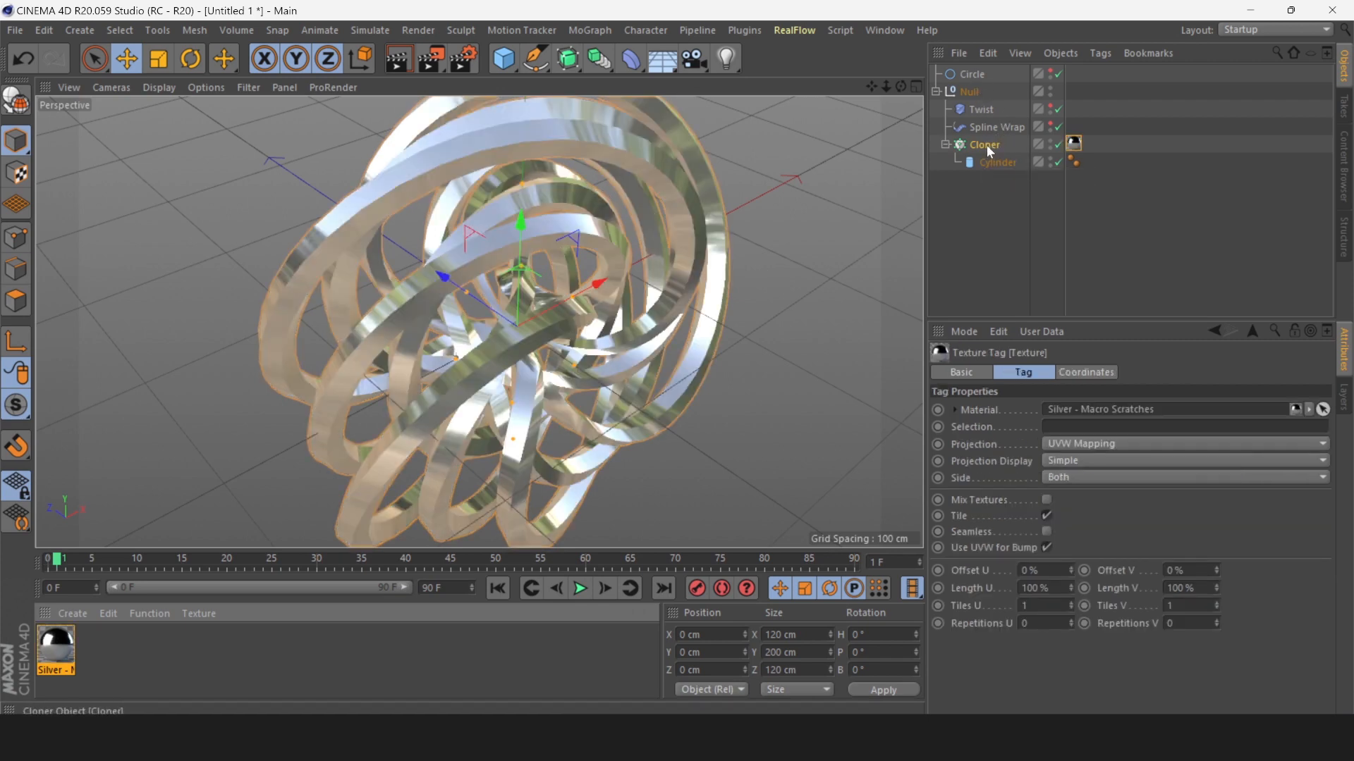
{"action": "left_click", "coordinate": [988, 158]}
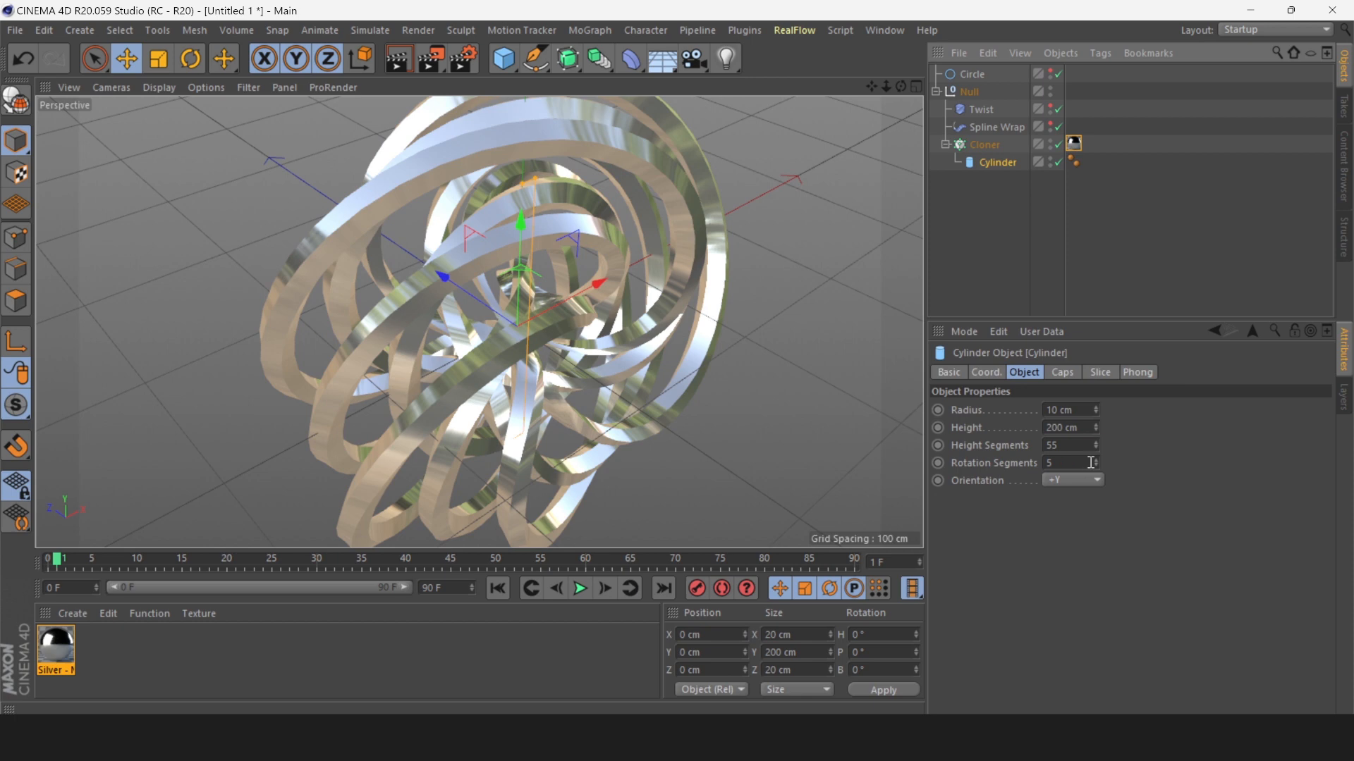
{"action": "left_click", "coordinate": [1095, 465]}
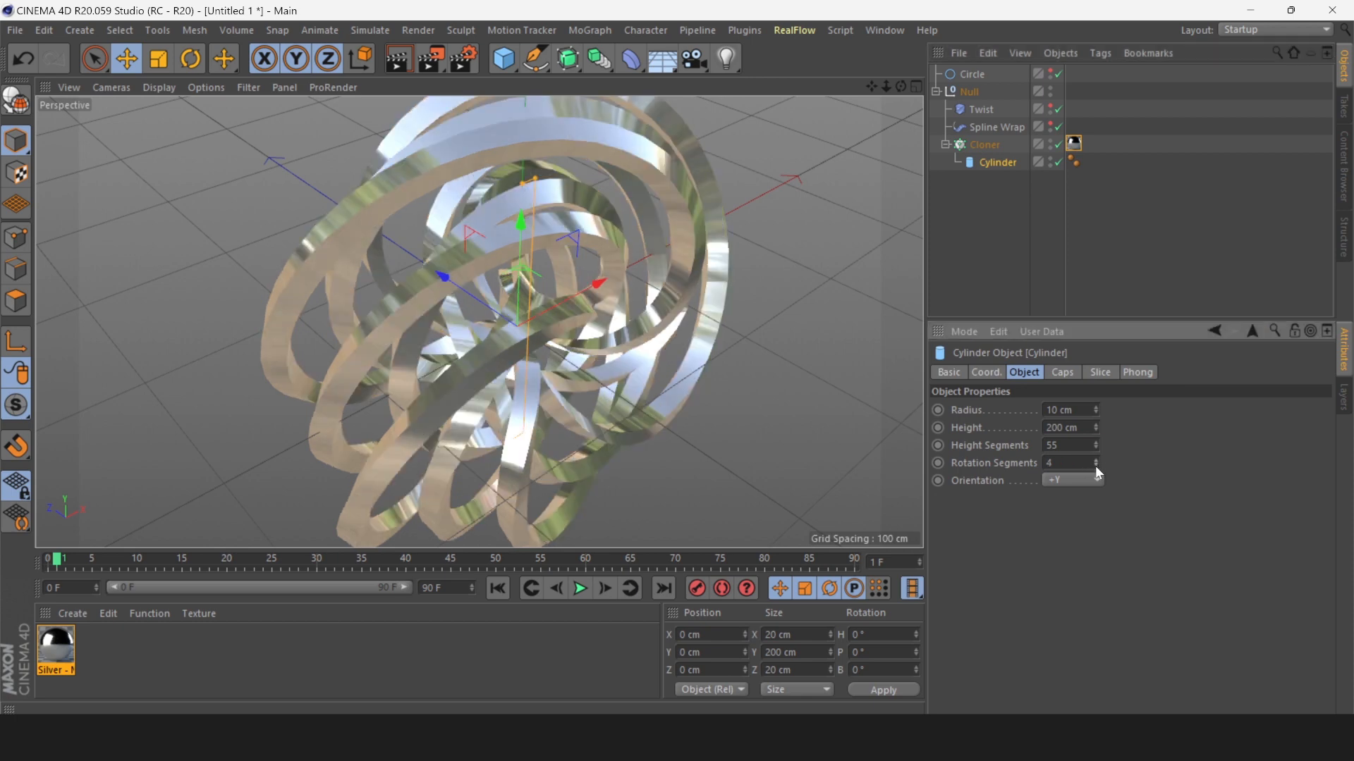
- Add a Subdivision Surface and make the Null with all its contents a child of it
{"action": "left_click", "coordinate": [976, 89]}
{"action": "left_click", "coordinate": [567, 58]}
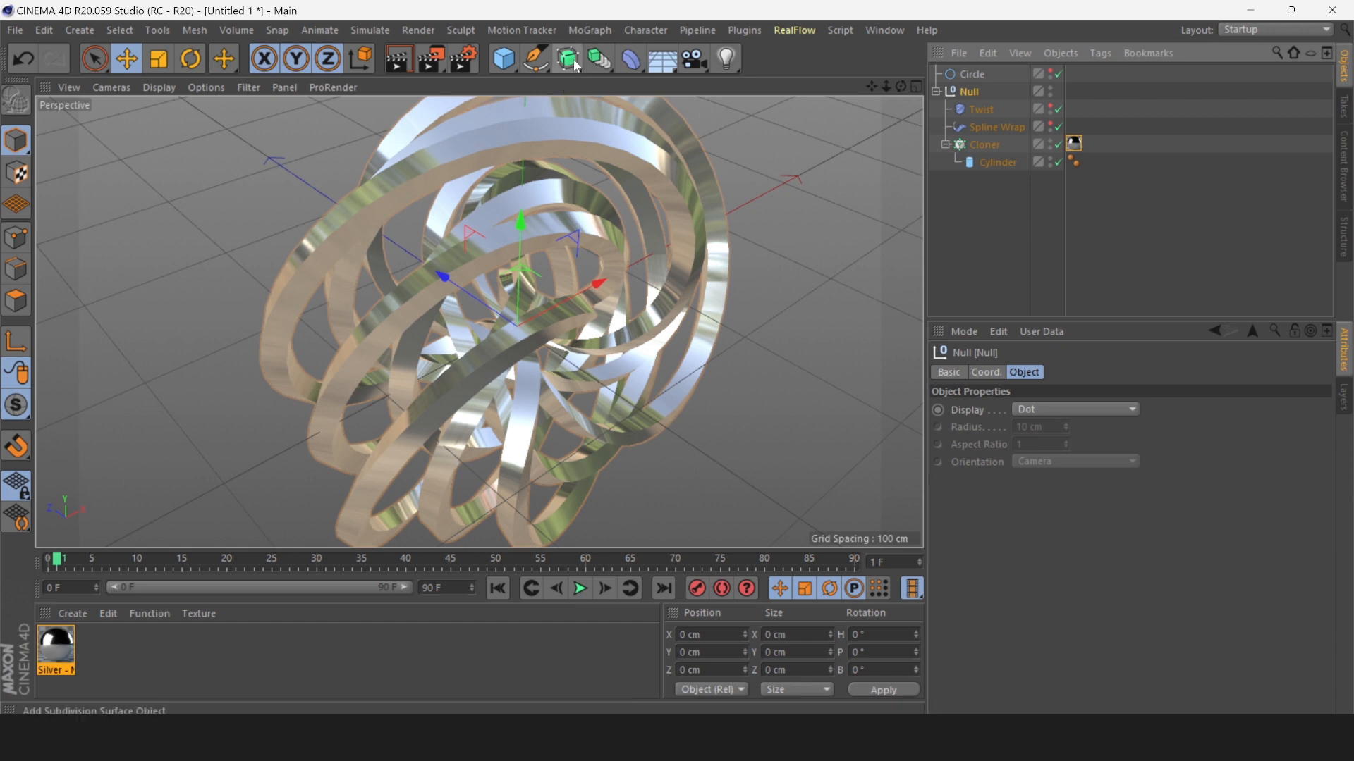
{"action": "left_click", "coordinate": [603, 84]}
{"action": "left_click", "coordinate": [957, 109]}
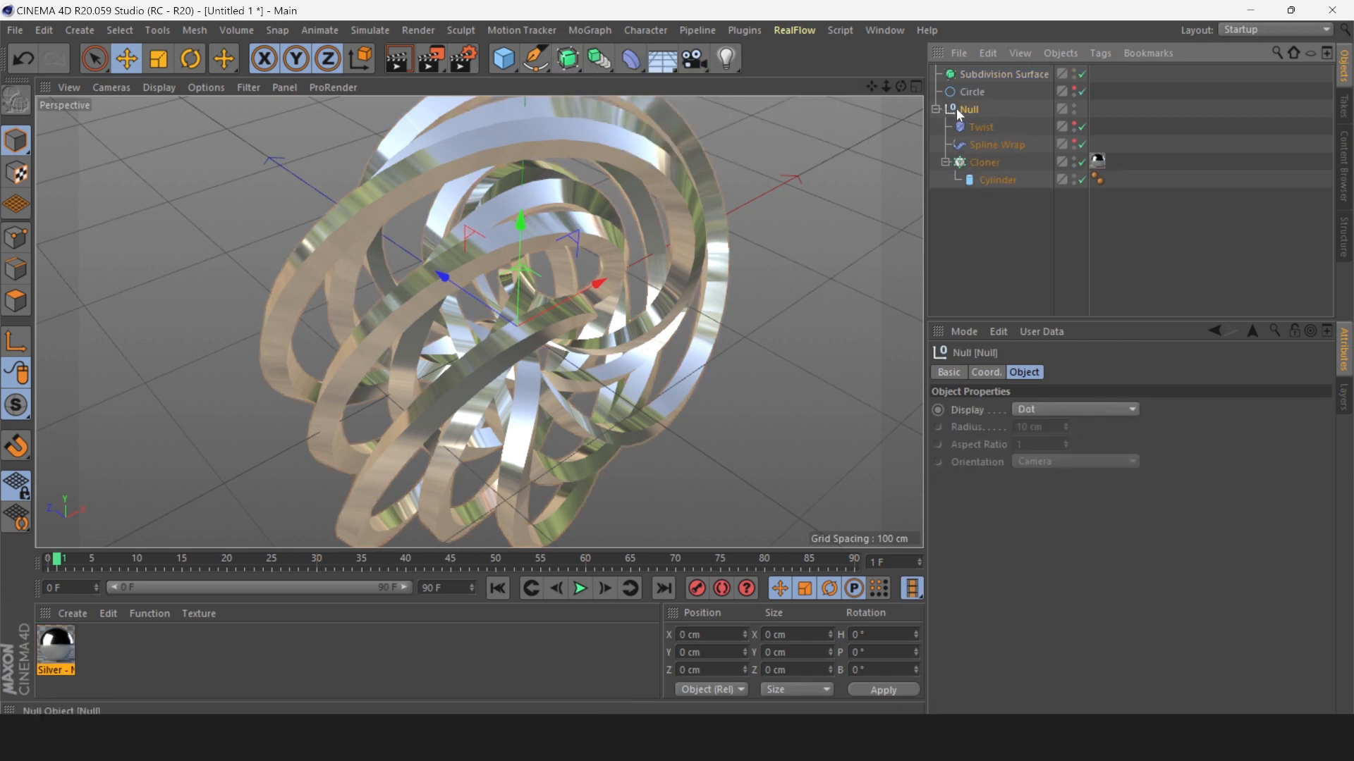
{"action": "left_click_drag", "start_coordinate": [992, 72], "coordinate": [992, 73]}
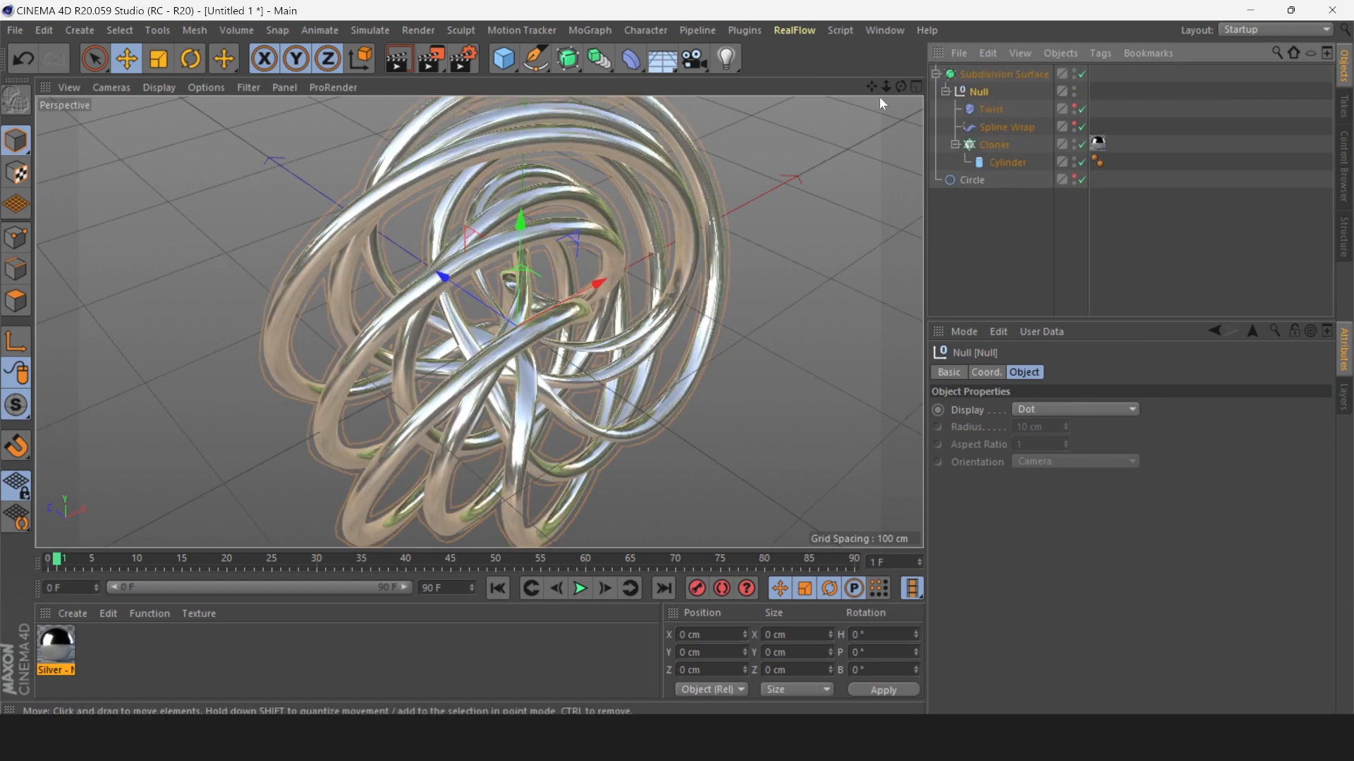
- Set the Subdivision Surface's editor level to 1 and renderer level to 2, and play the animation from frame 0
{"action": "left_click", "coordinate": [1004, 73]}
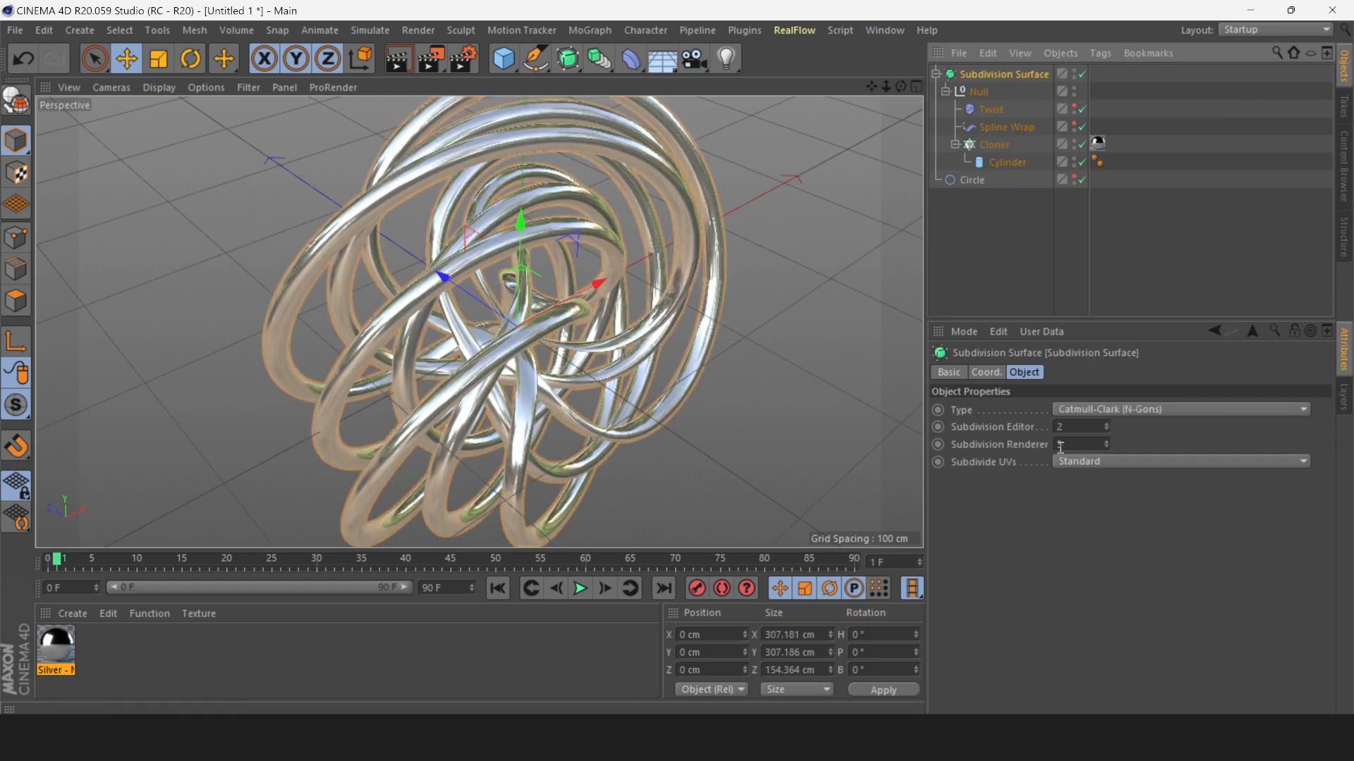
{"action": "left_click", "coordinate": [1106, 430]}
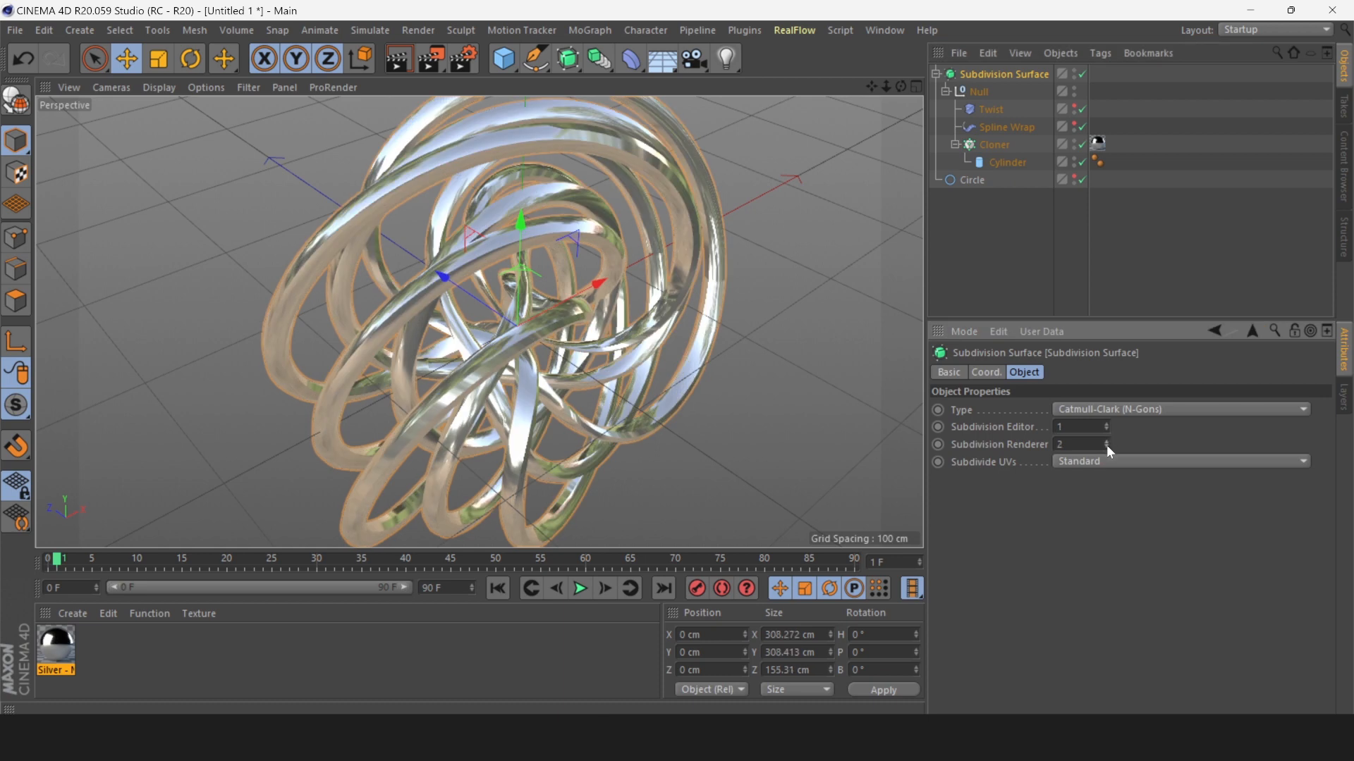
{"action": "left_click", "coordinate": [497, 586]}
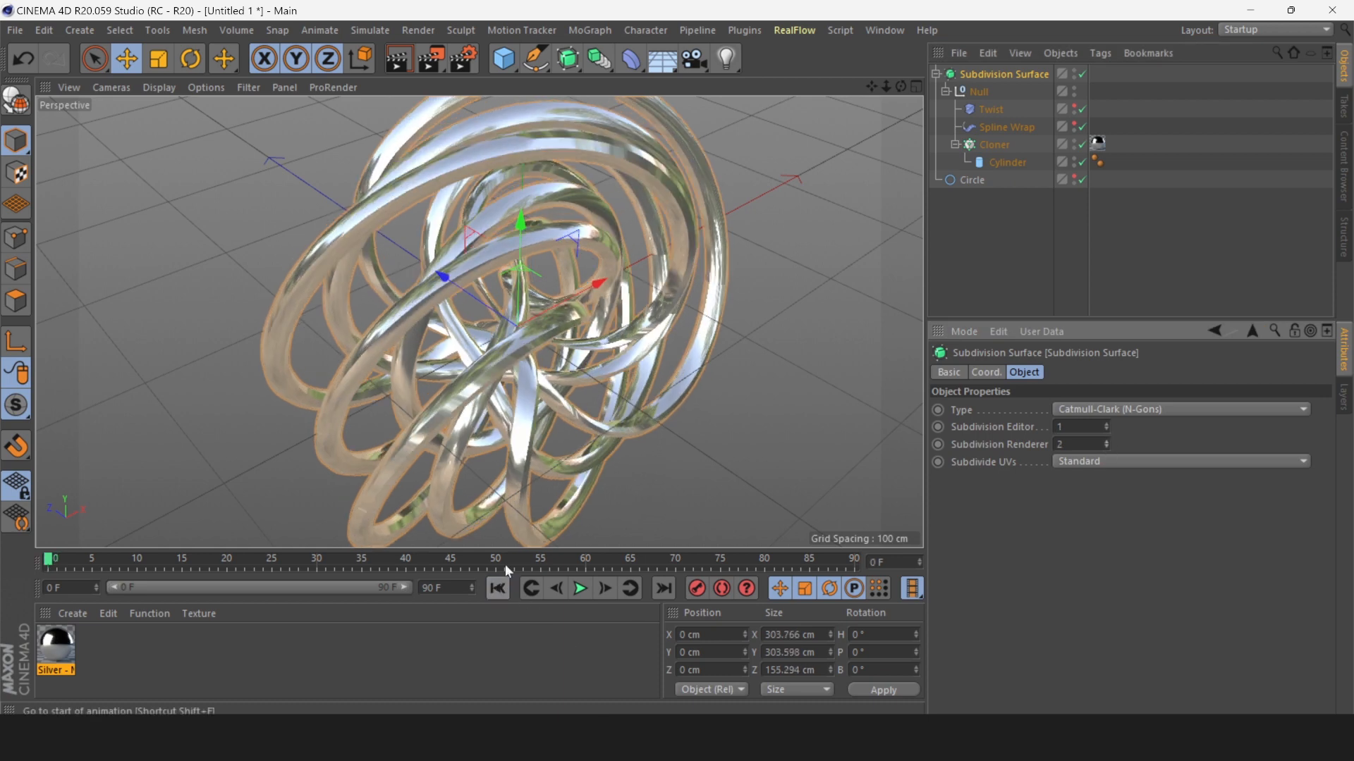
{"action": "mouse_move", "coordinate": [901, 86]}
{"action": "left_mouse_down"}
{"action": "mouse_move", "coordinate": [843, 96]}
{"action": "mouse_move", "coordinate": [898, 71]}
{"action": "left_mouse_up"}
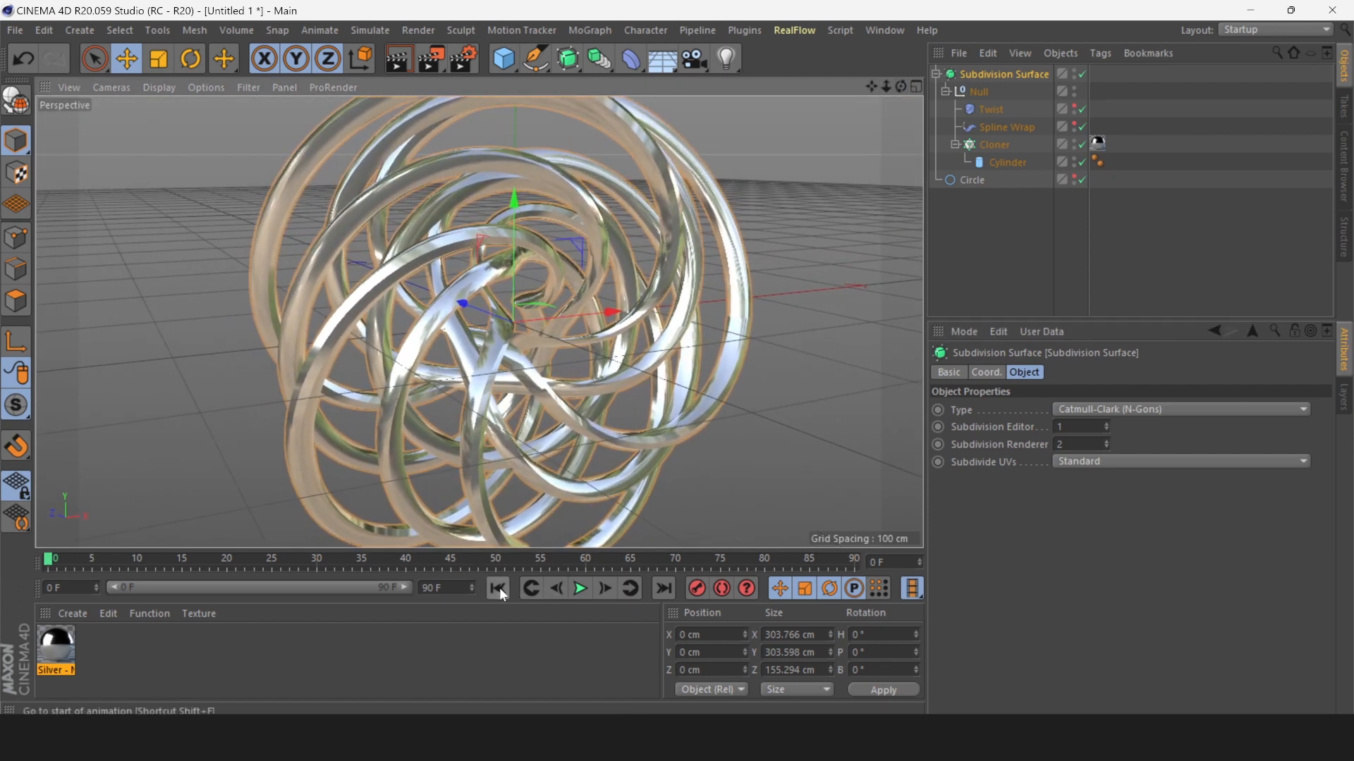
{"action": "left_click", "coordinate": [581, 588]}
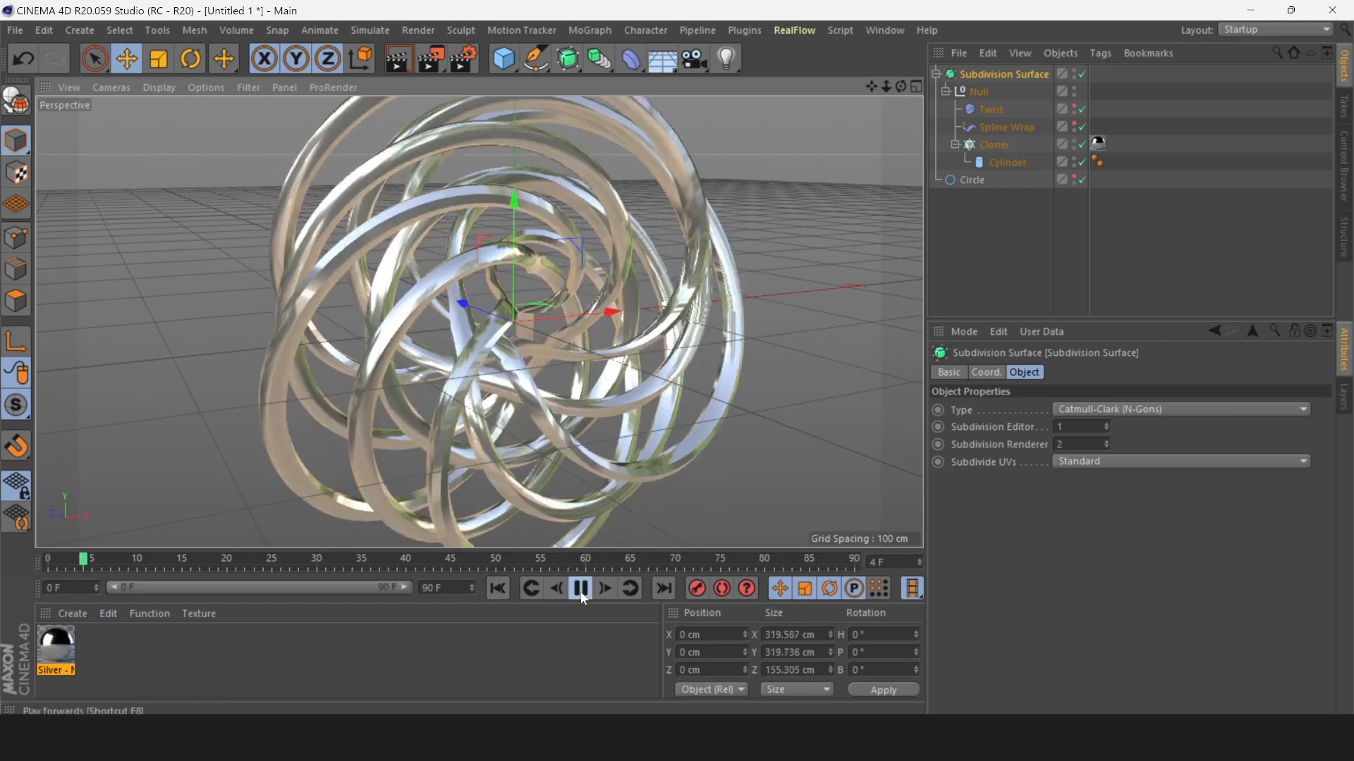